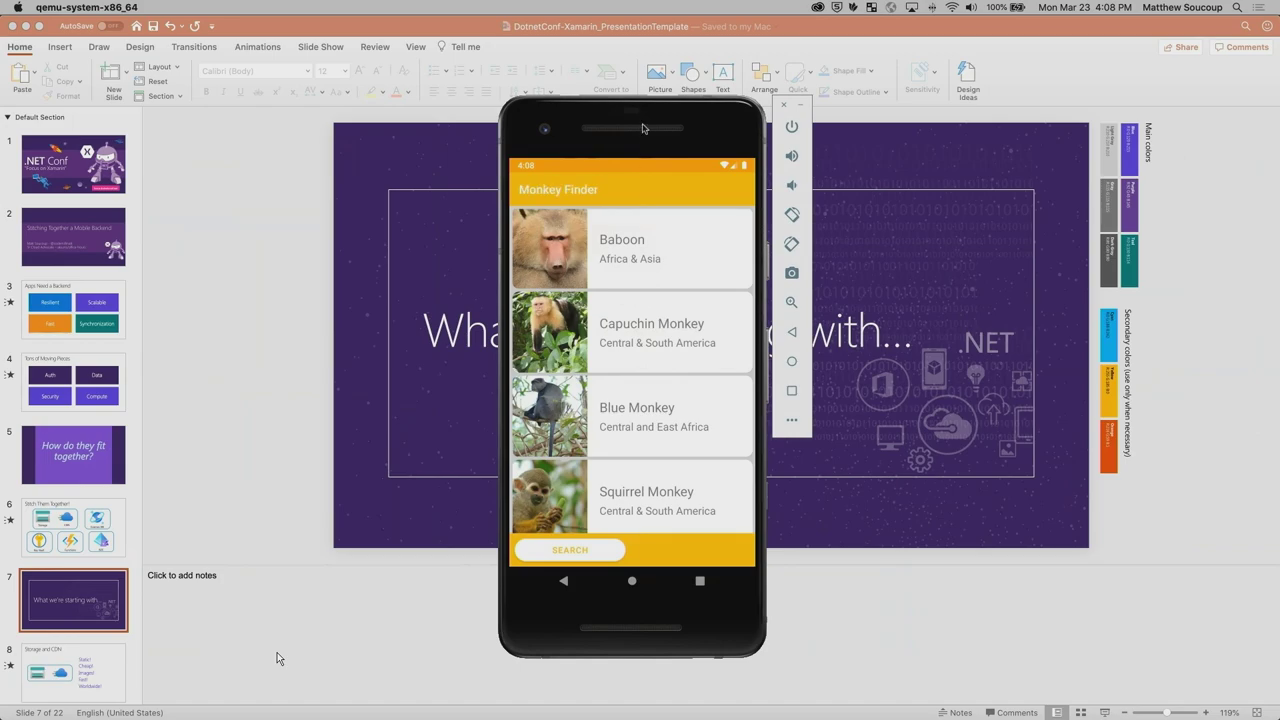
# Nudge the phone emulator right and show the raw monkeydata.json tab in Edge.
pyautogui.moveTo(645, 135); pyautogui.dragTo(757, 135)
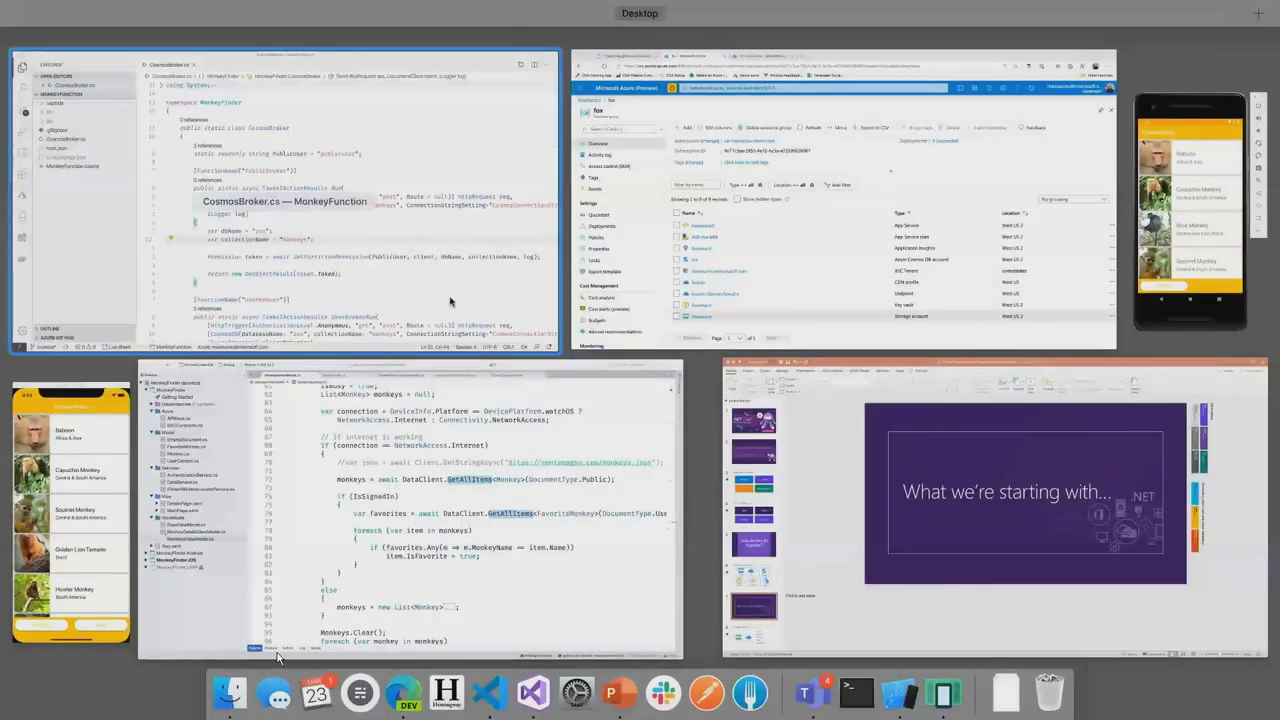
pyautogui.click(724, 218)
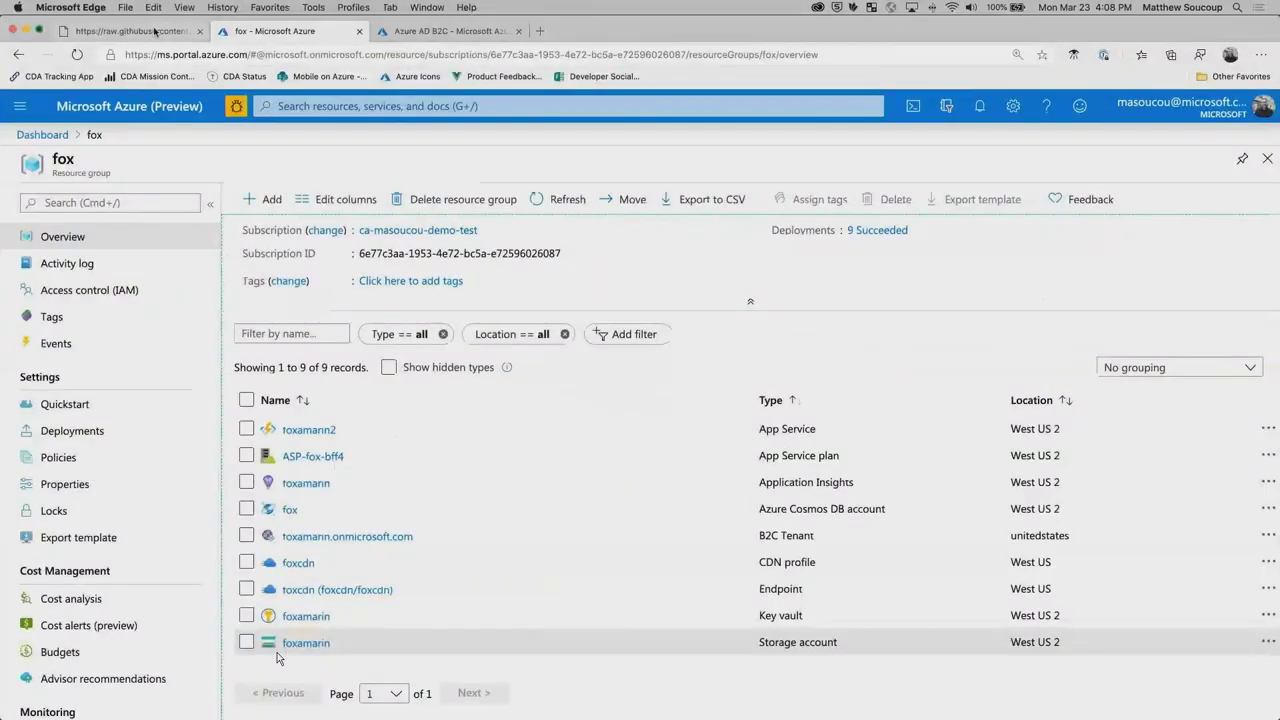
pyautogui.click(155, 31)
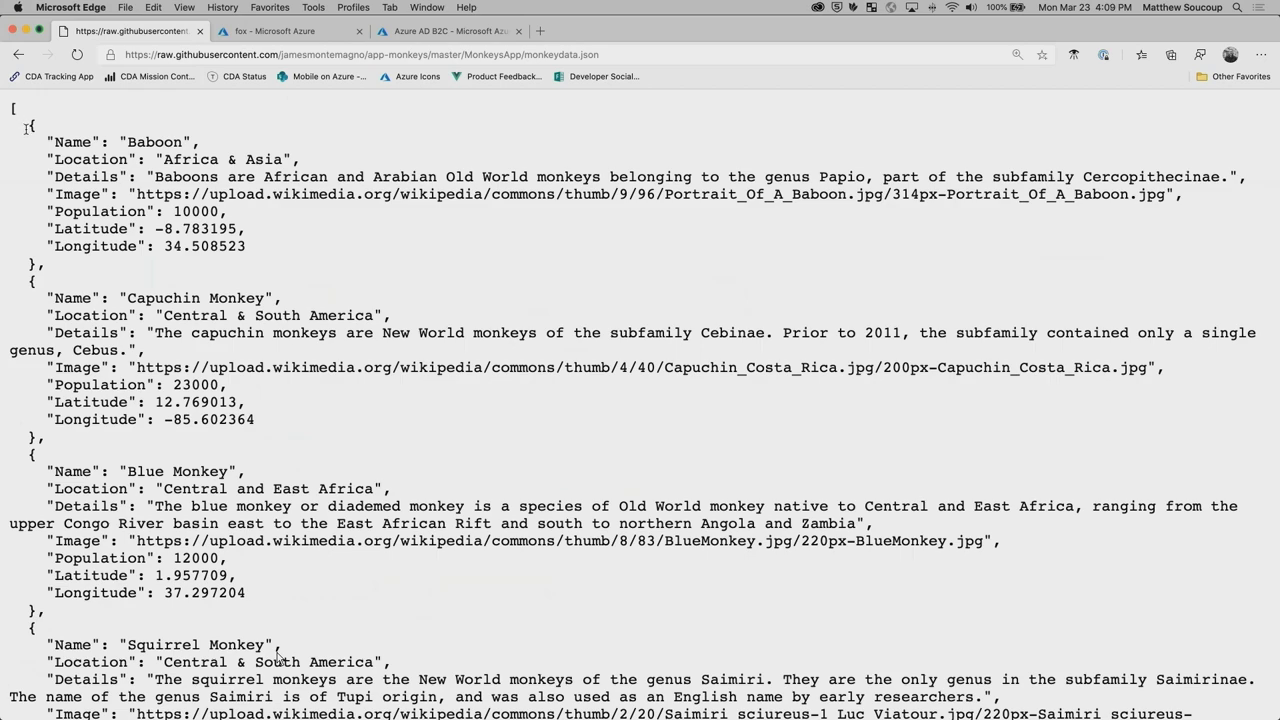
# Highlight the first three monkey entries in the JSON, then return to the browser.
pyautogui.moveTo(26, 129); pyautogui.dragTo(195, 590)
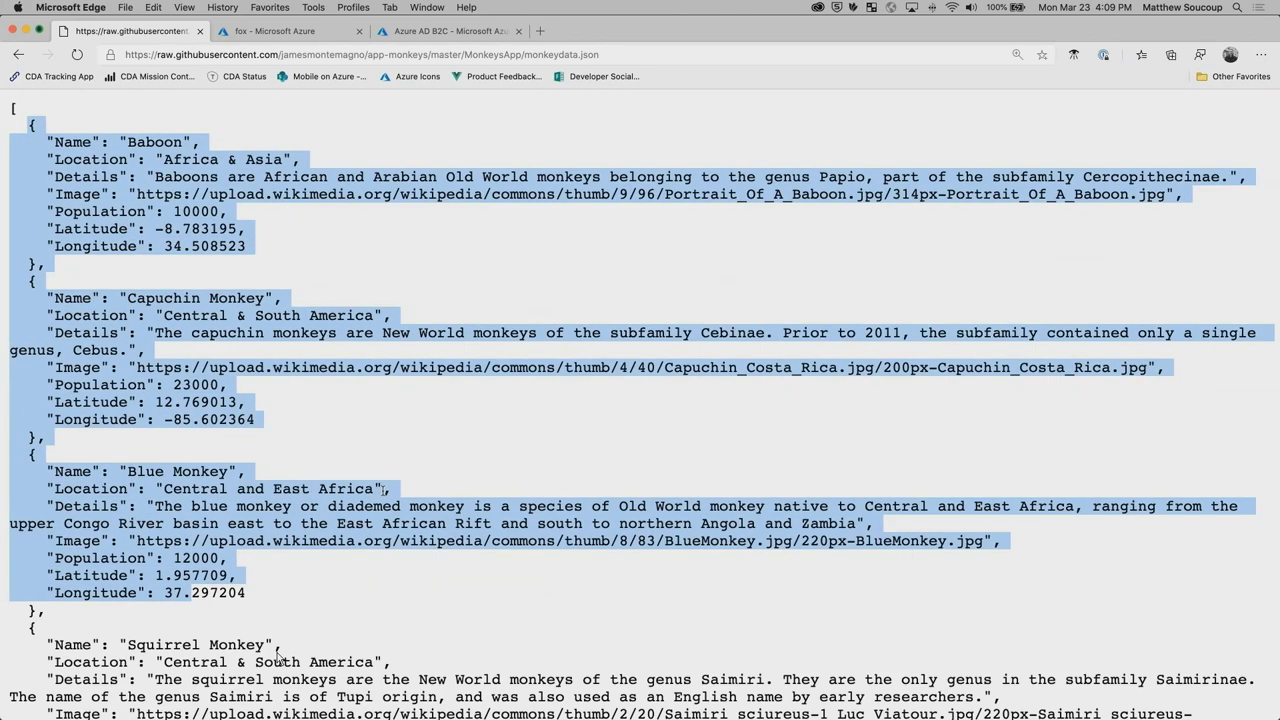
pyautogui.click(430, 421)
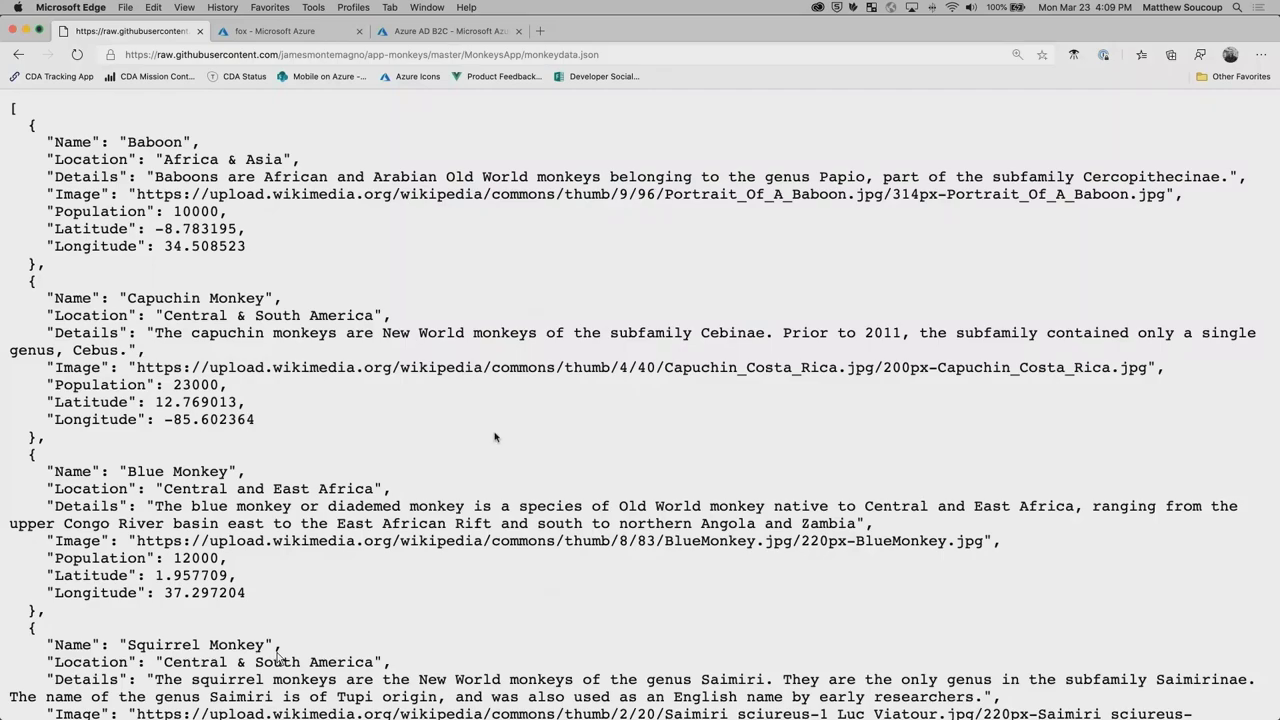
pyautogui.hotkey('ctrl', 'Up')
pyautogui.click(1185, 143)
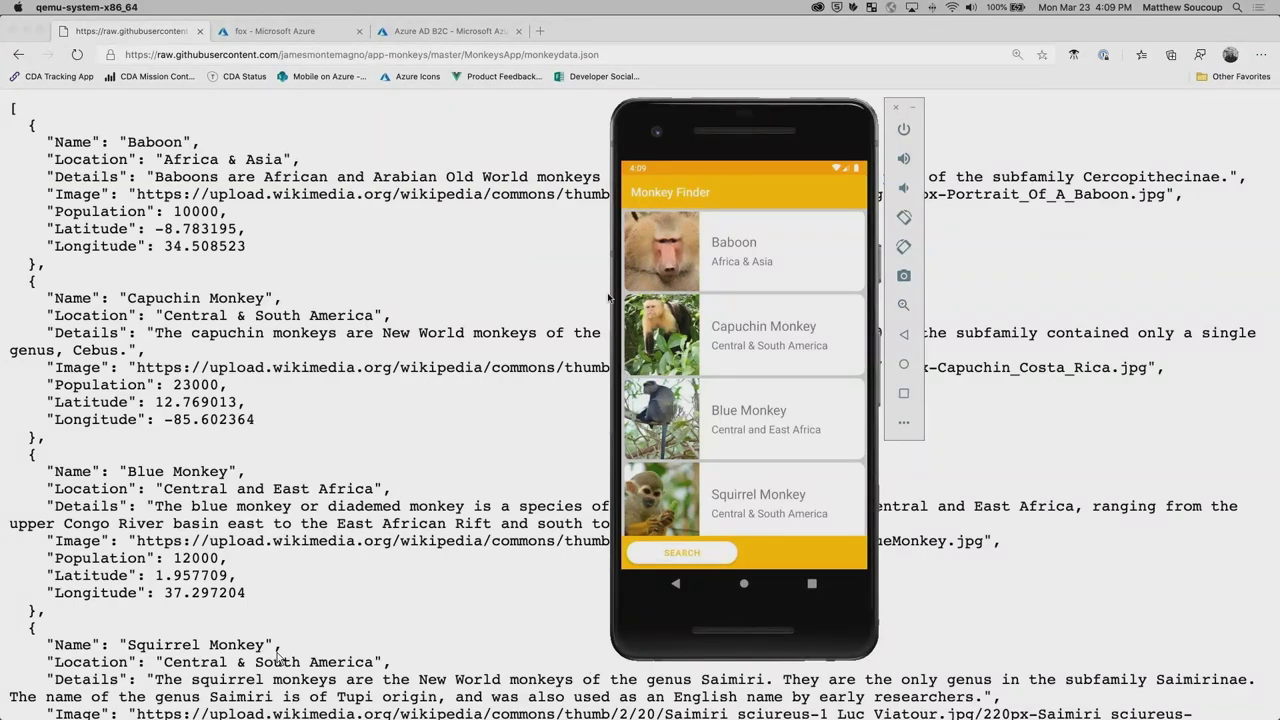
# Start the PowerPoint slideshow and advance to the Storage and CDN slide.
pyautogui.hotkey('ctrl', 'Up')
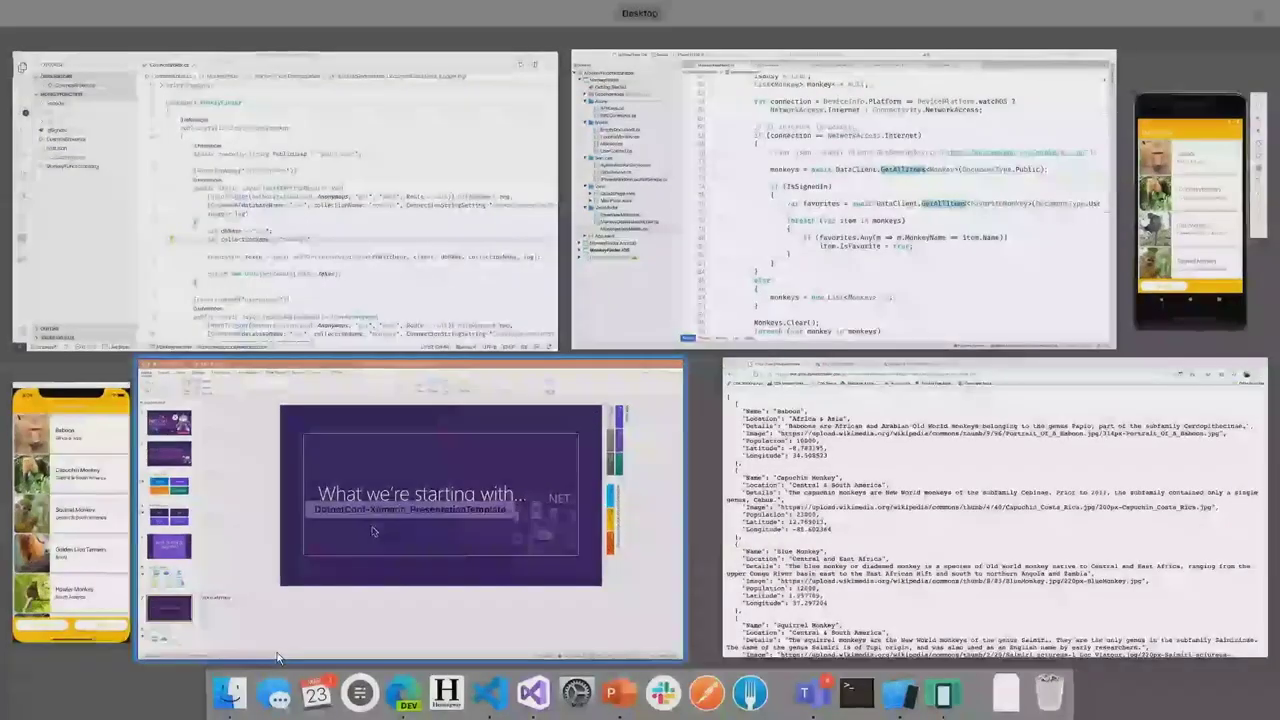
pyautogui.click(241, 448)
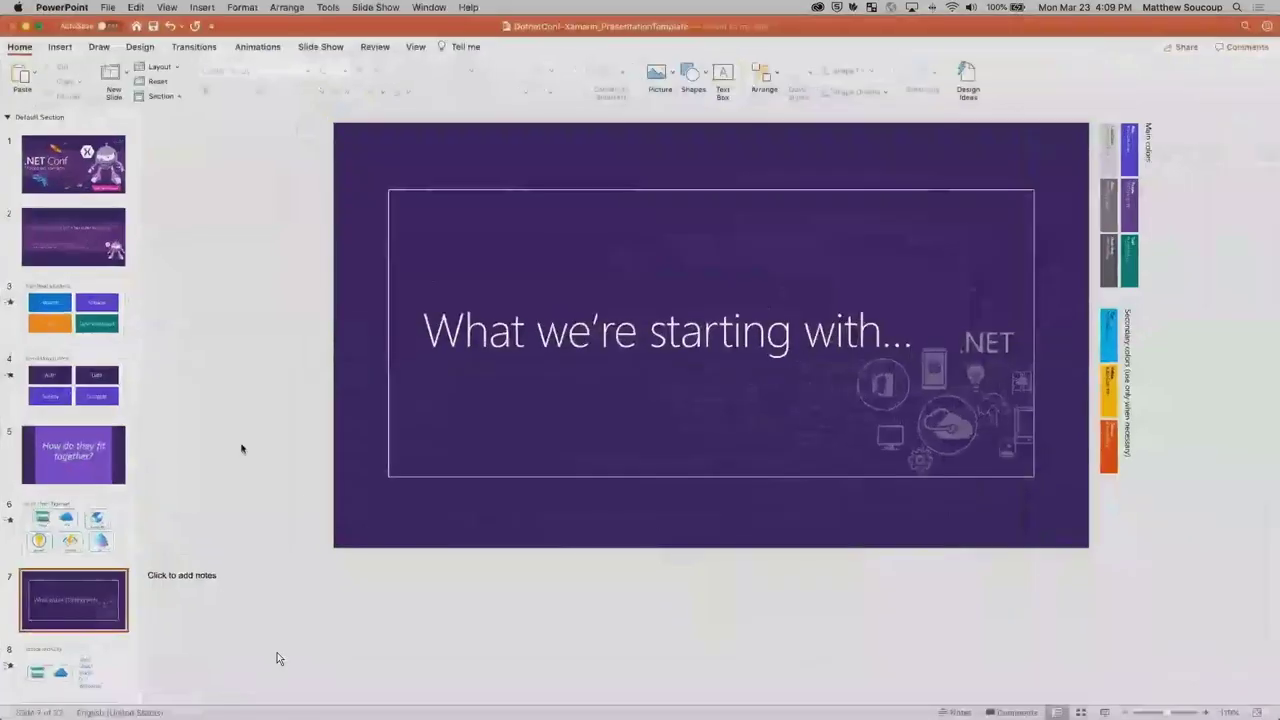
pyautogui.press('super+shift+Return')
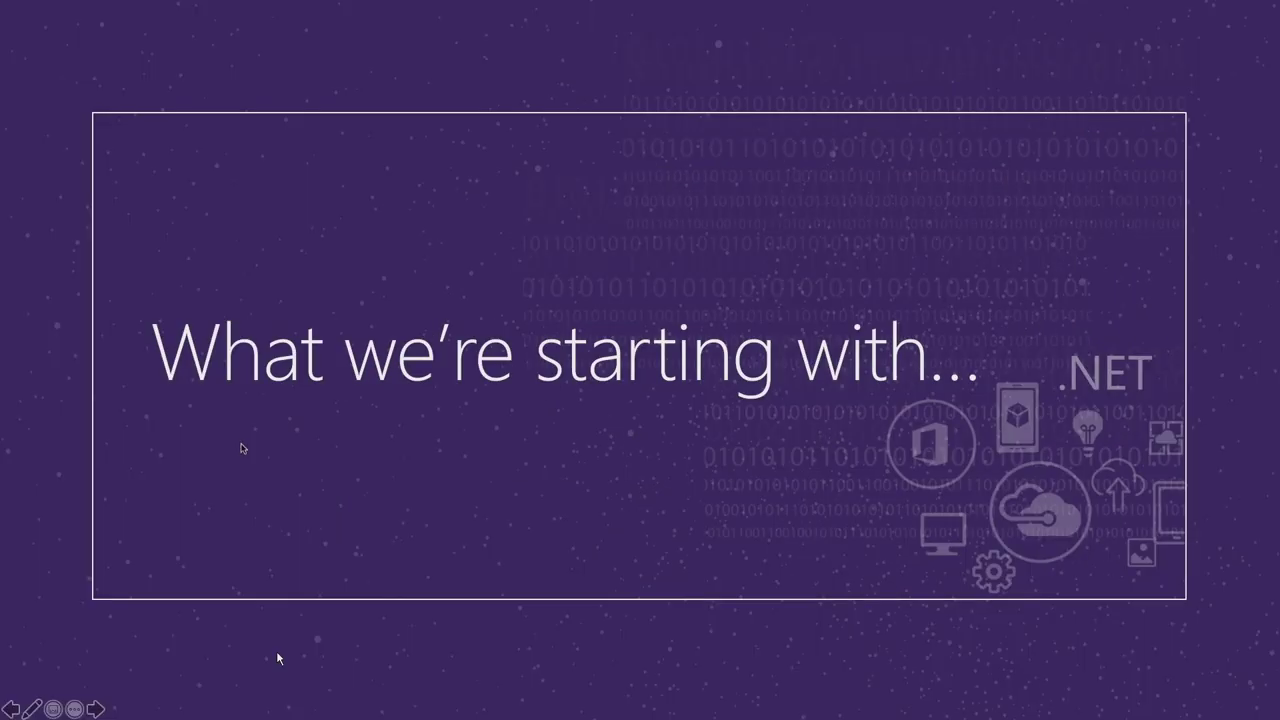
pyautogui.press('Right')
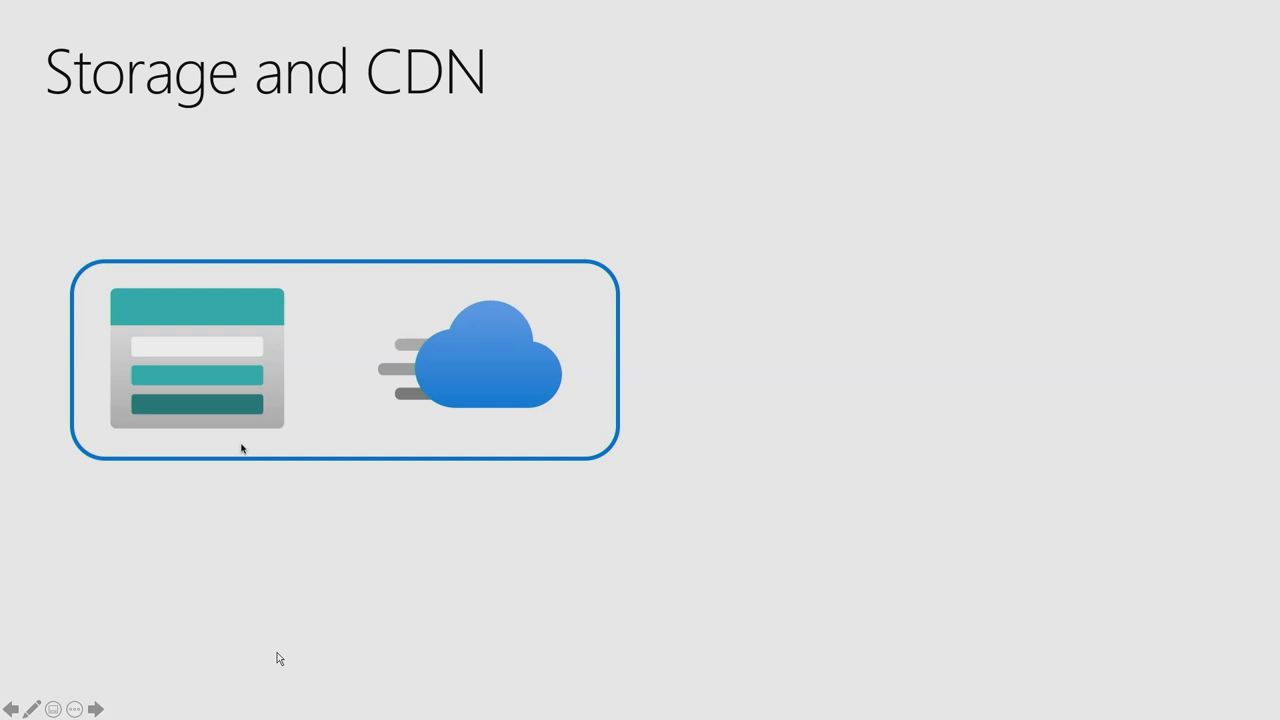
# Reveal the Static!, Cheap!, Images!, Fast! and Worldwide! points, then end the show.
pyautogui.press('Right')
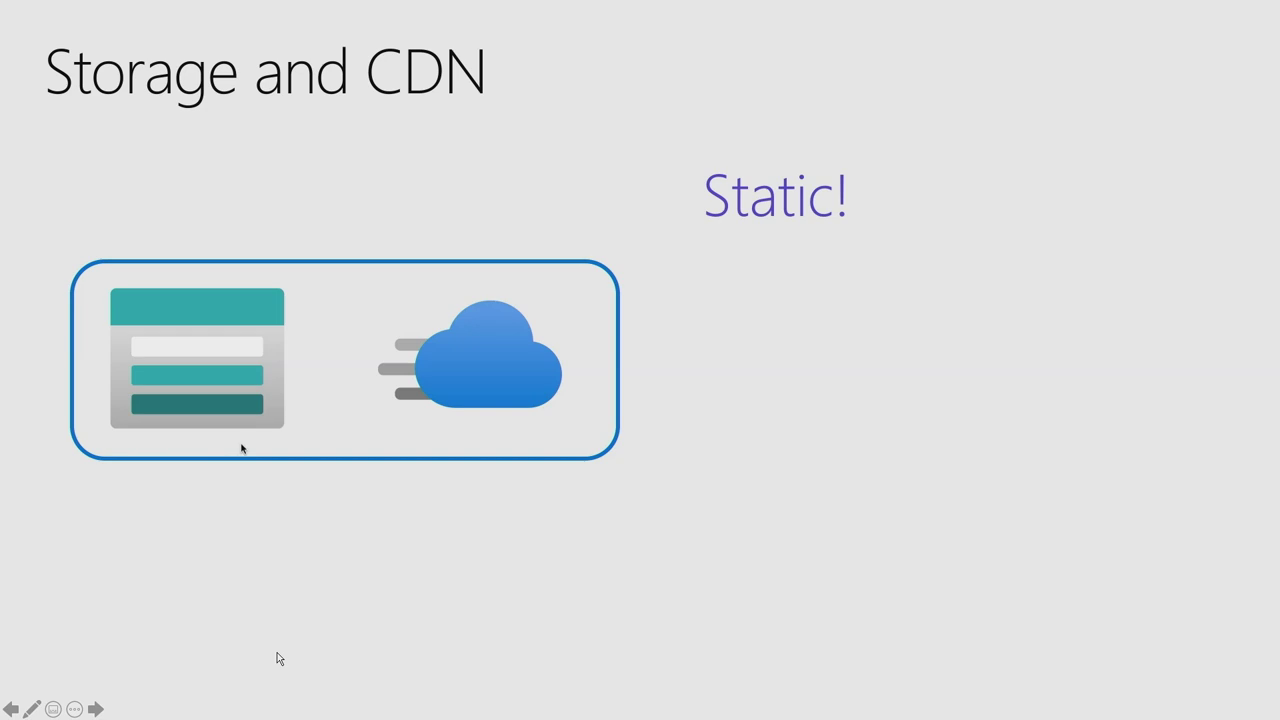
pyautogui.press('Right')
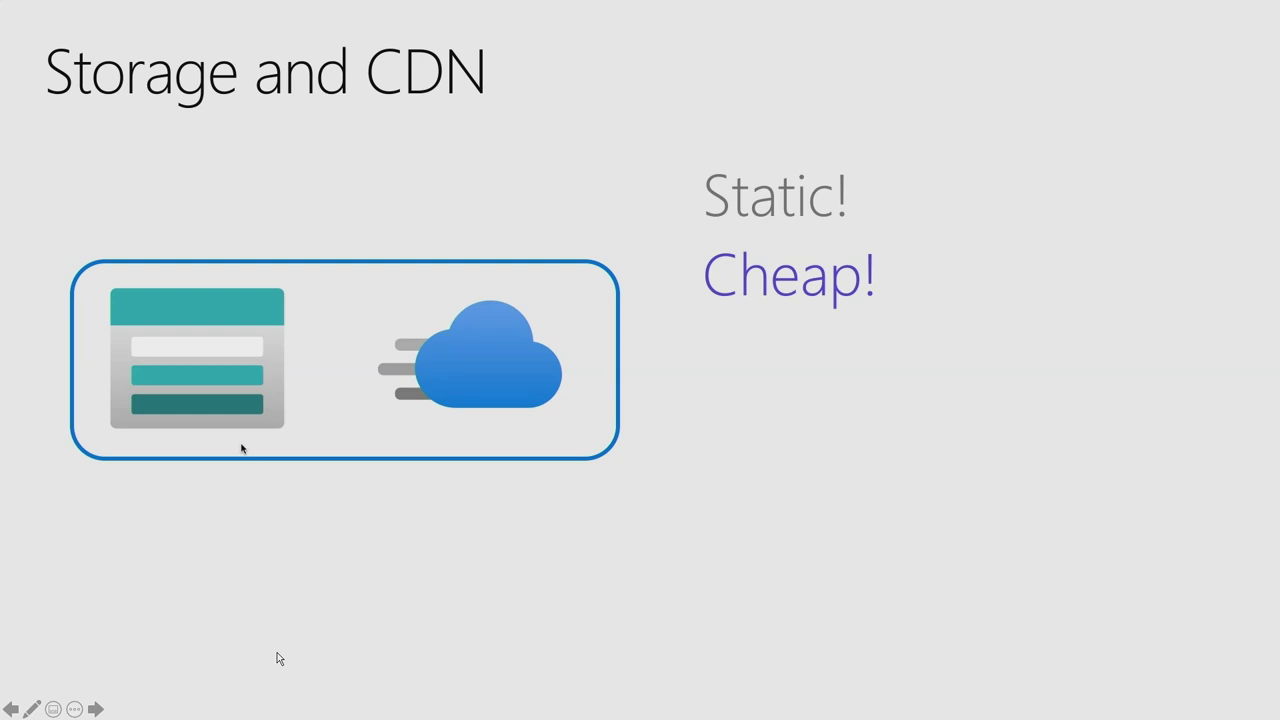
pyautogui.press('Right')
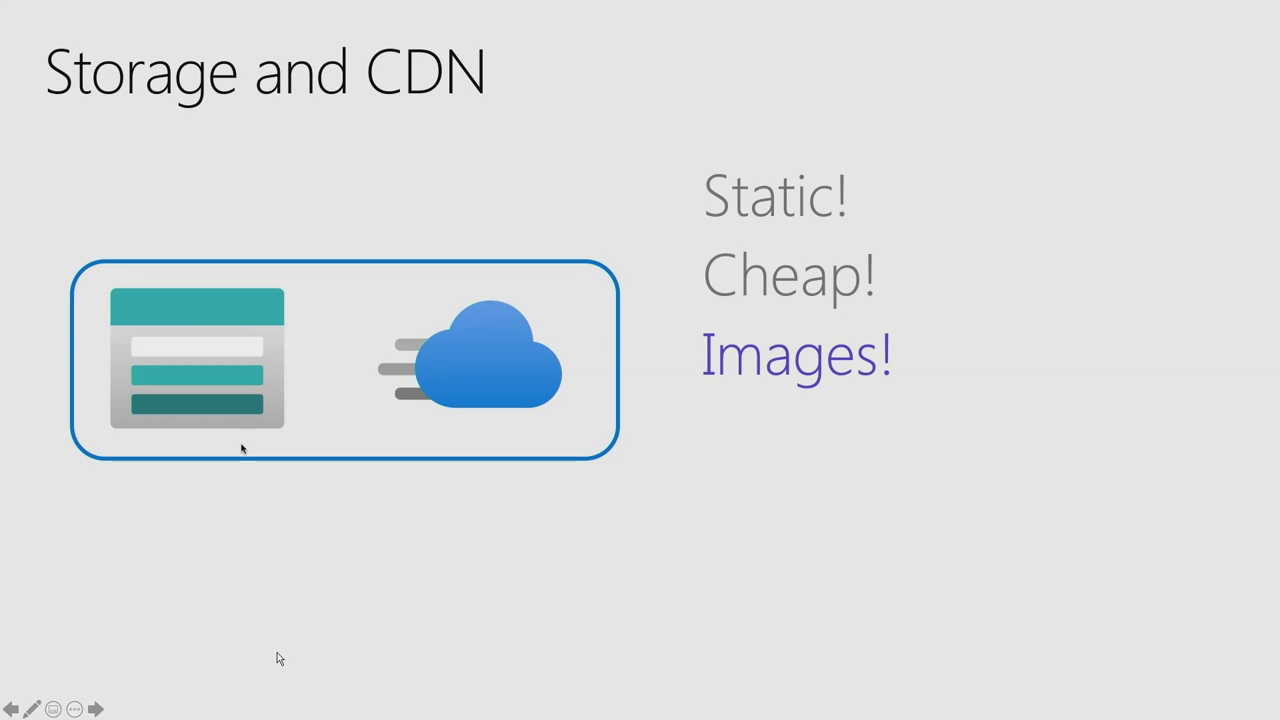
pyautogui.press('Right')
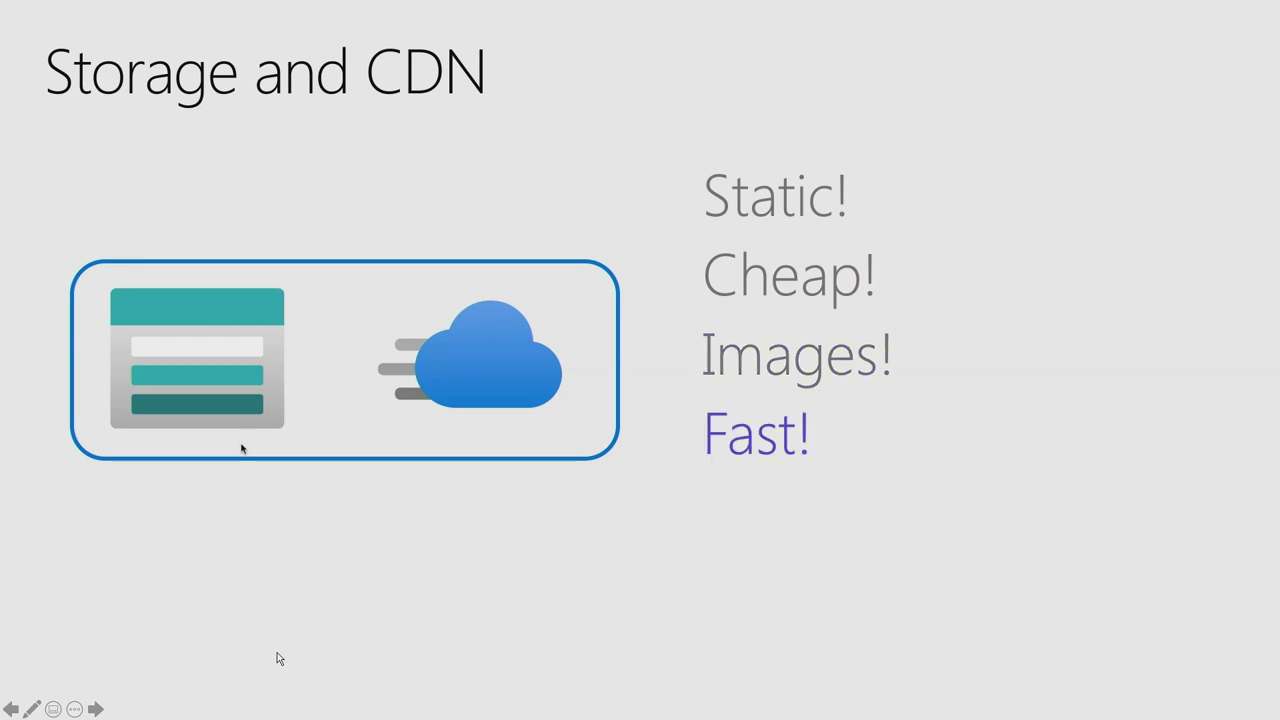
pyautogui.press('Right')
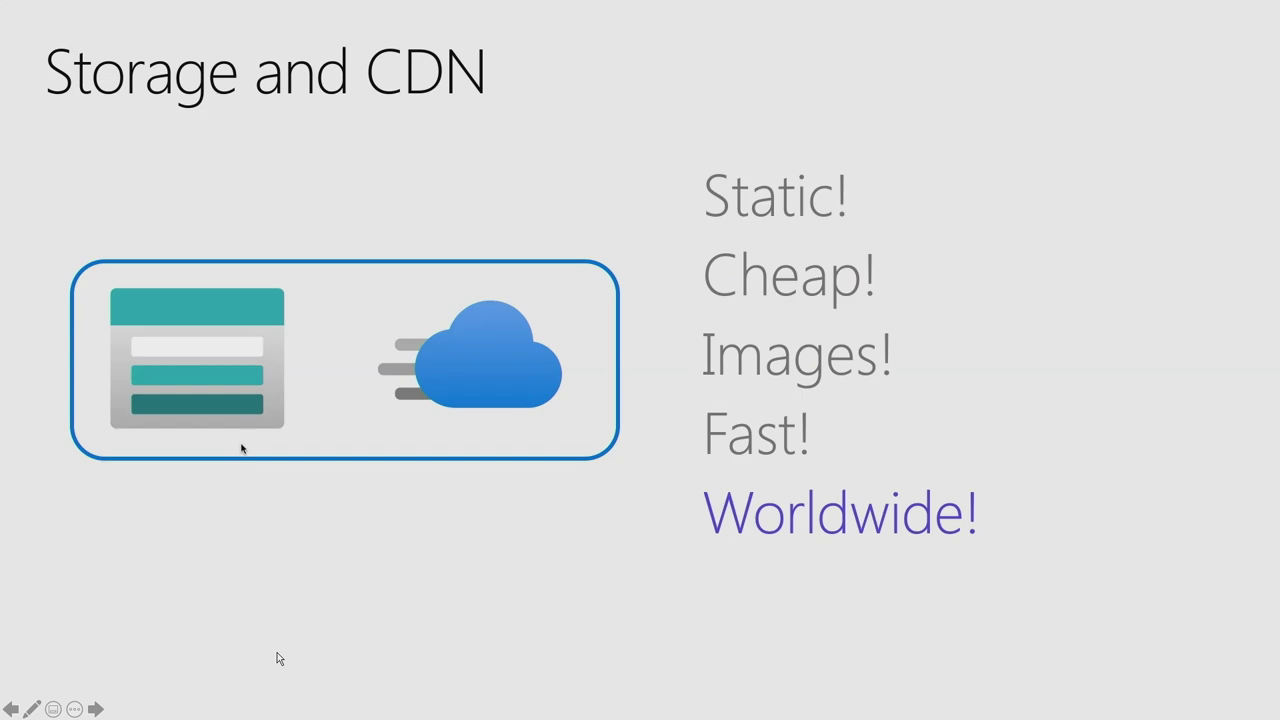
pyautogui.press('Right')
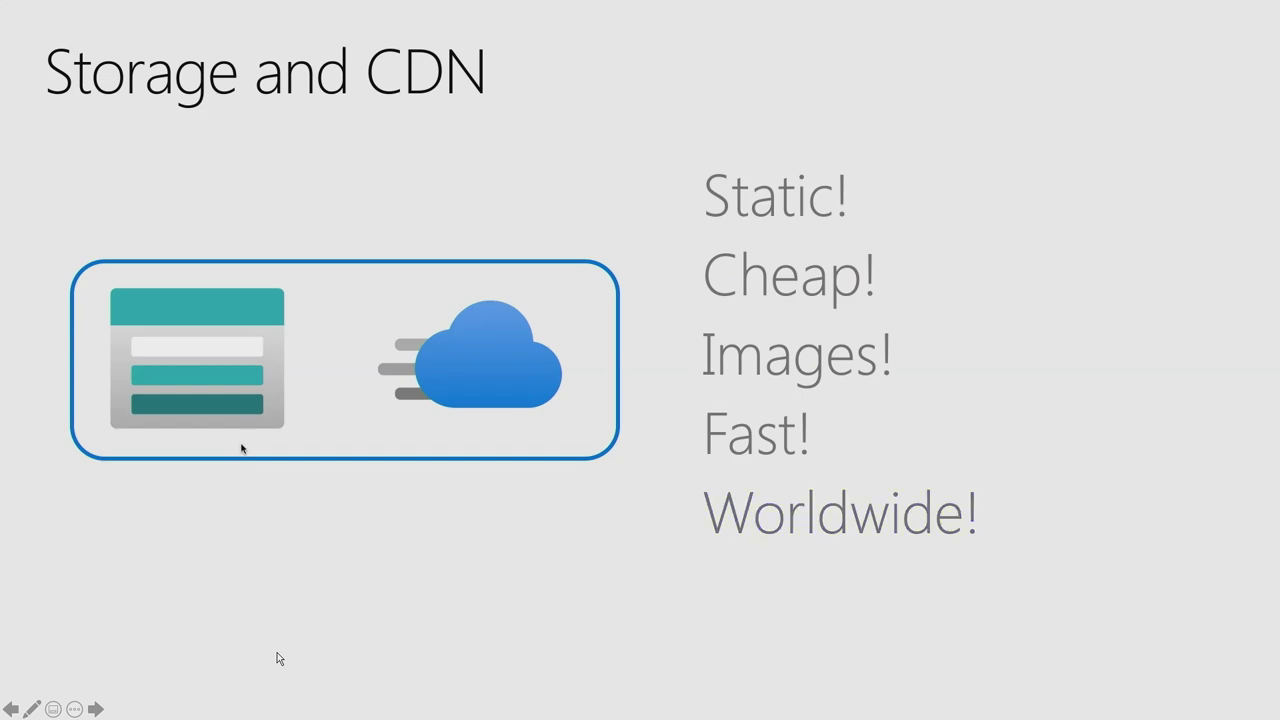
pyautogui.press('Escape')
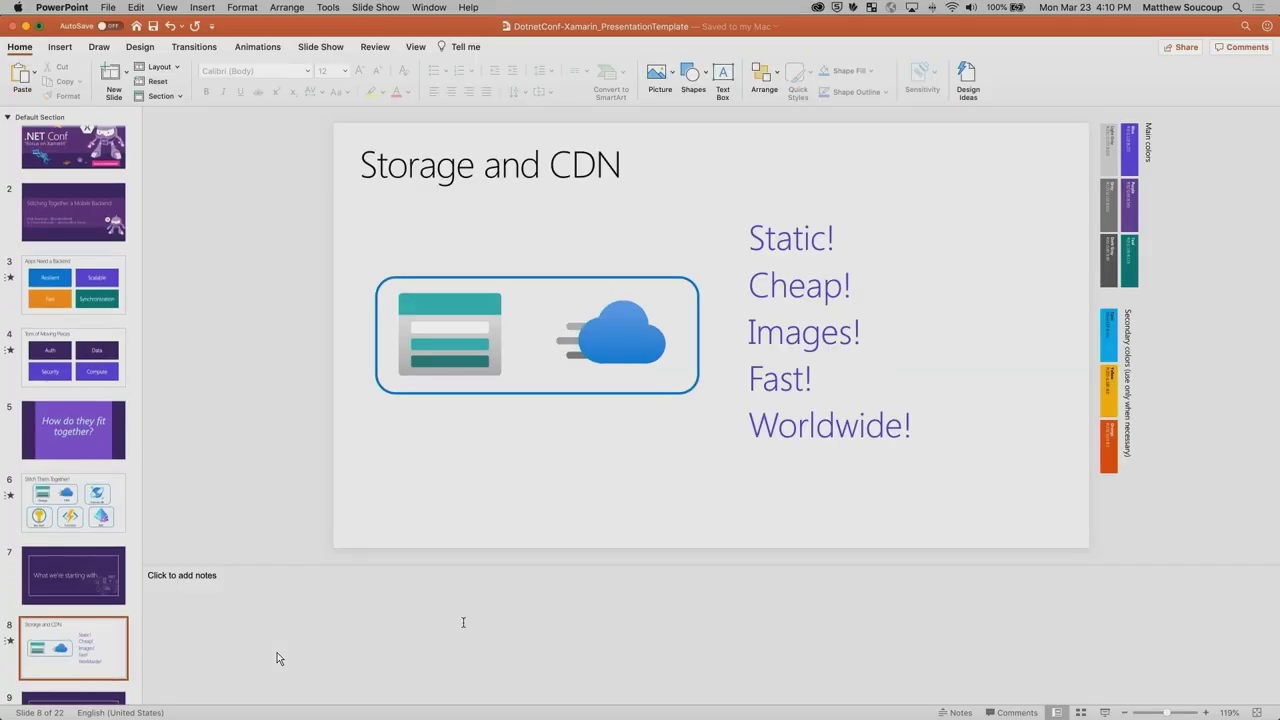
pyautogui.hotkey('ctrl', 'Up')
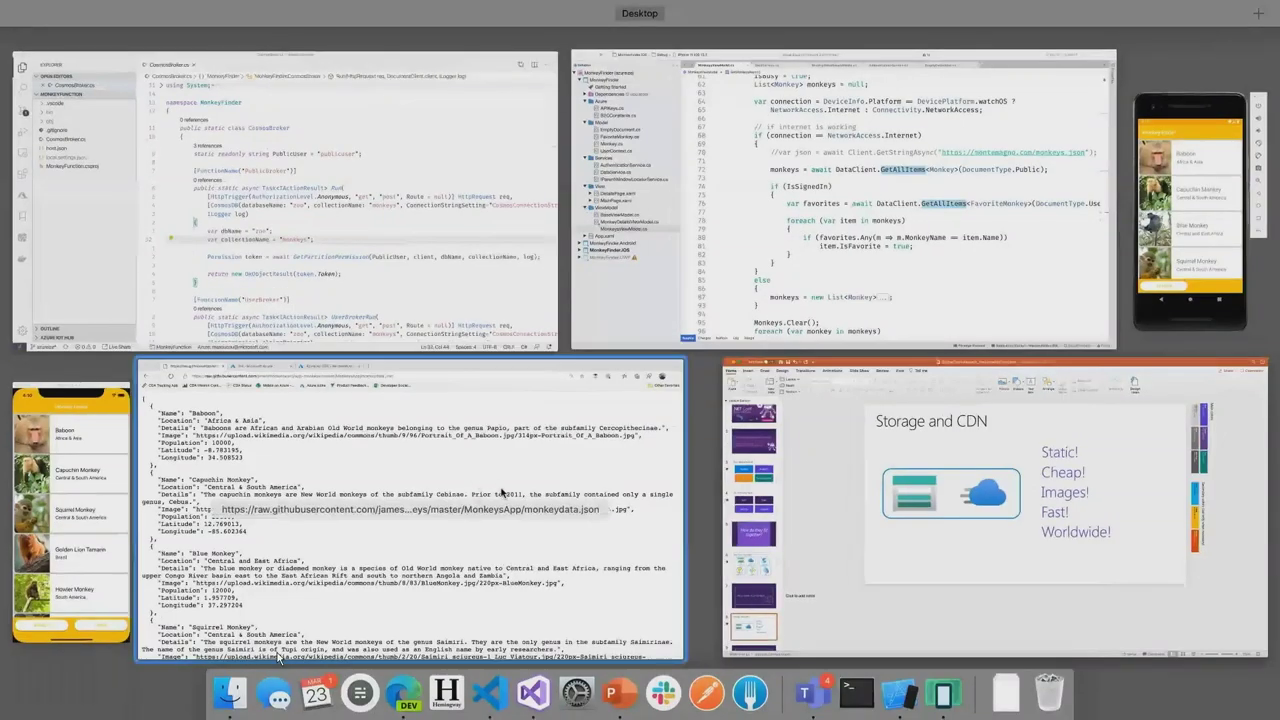
# Highlight the Baboon entry in monkeydata.json, then open foxamarin from the fox resource group.
pyautogui.click(488, 470)
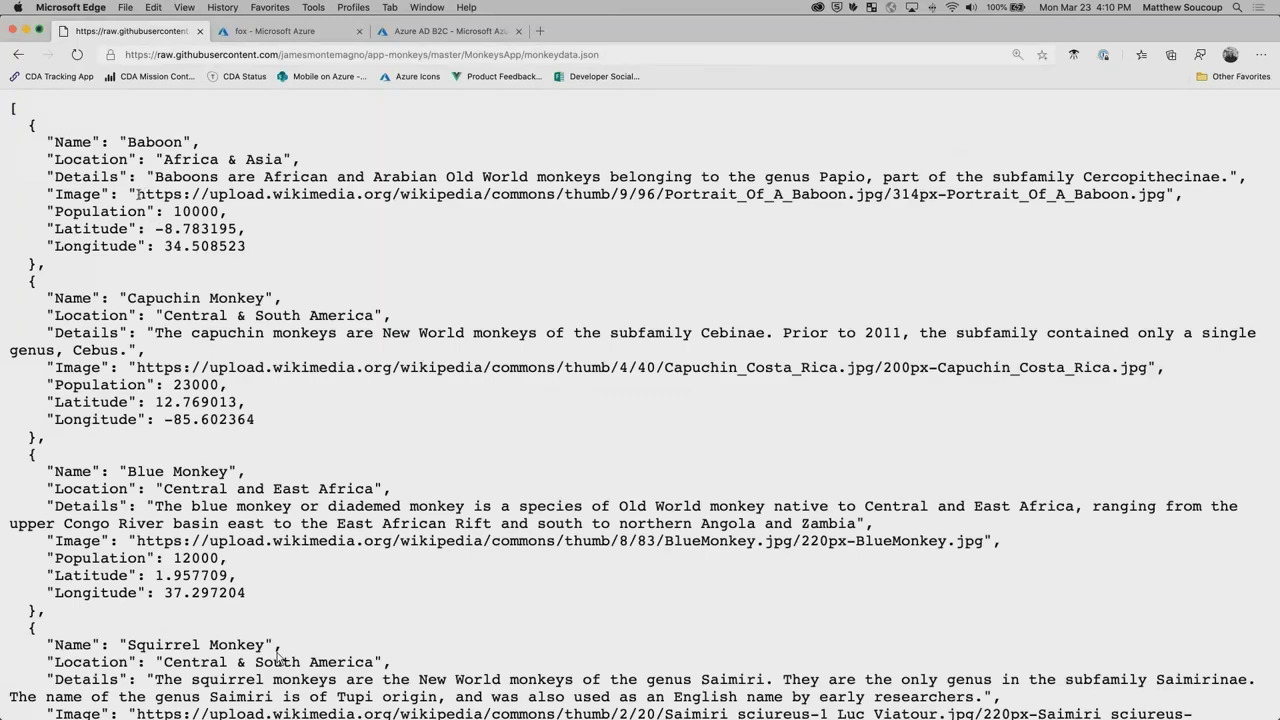
pyautogui.moveTo(137, 194); pyautogui.dragTo(240, 214)
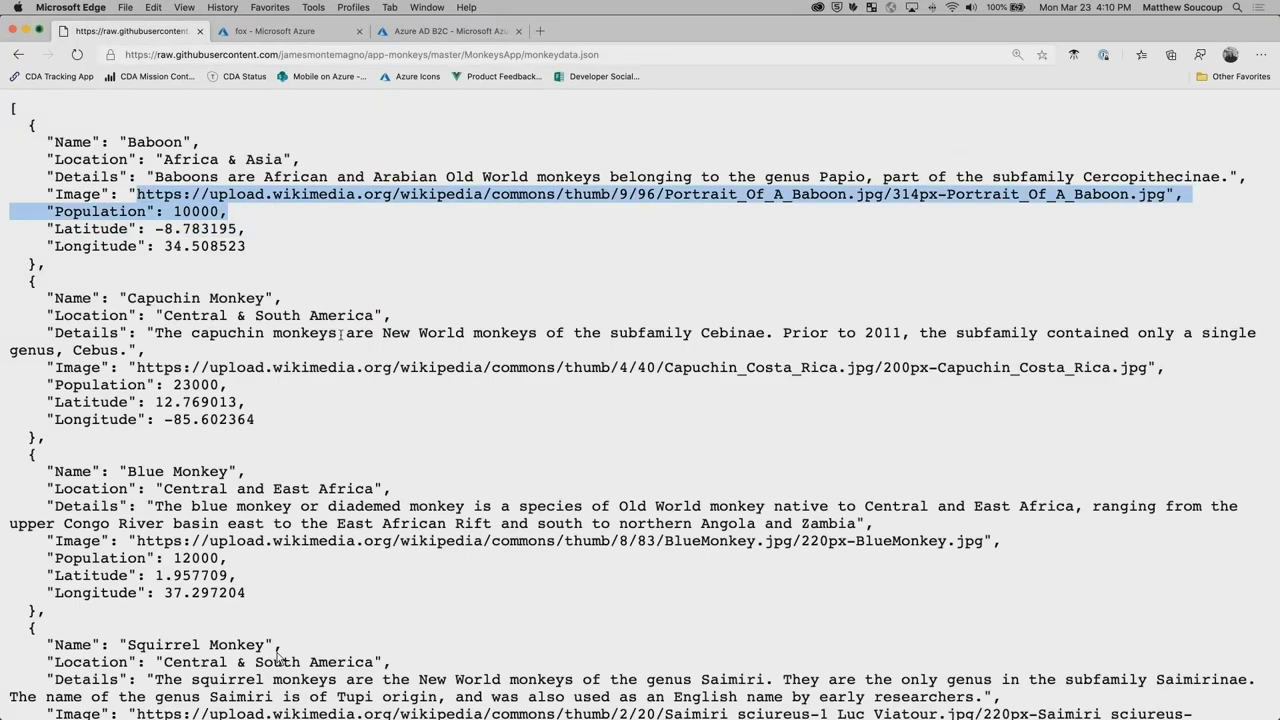
pyautogui.click(322, 368)
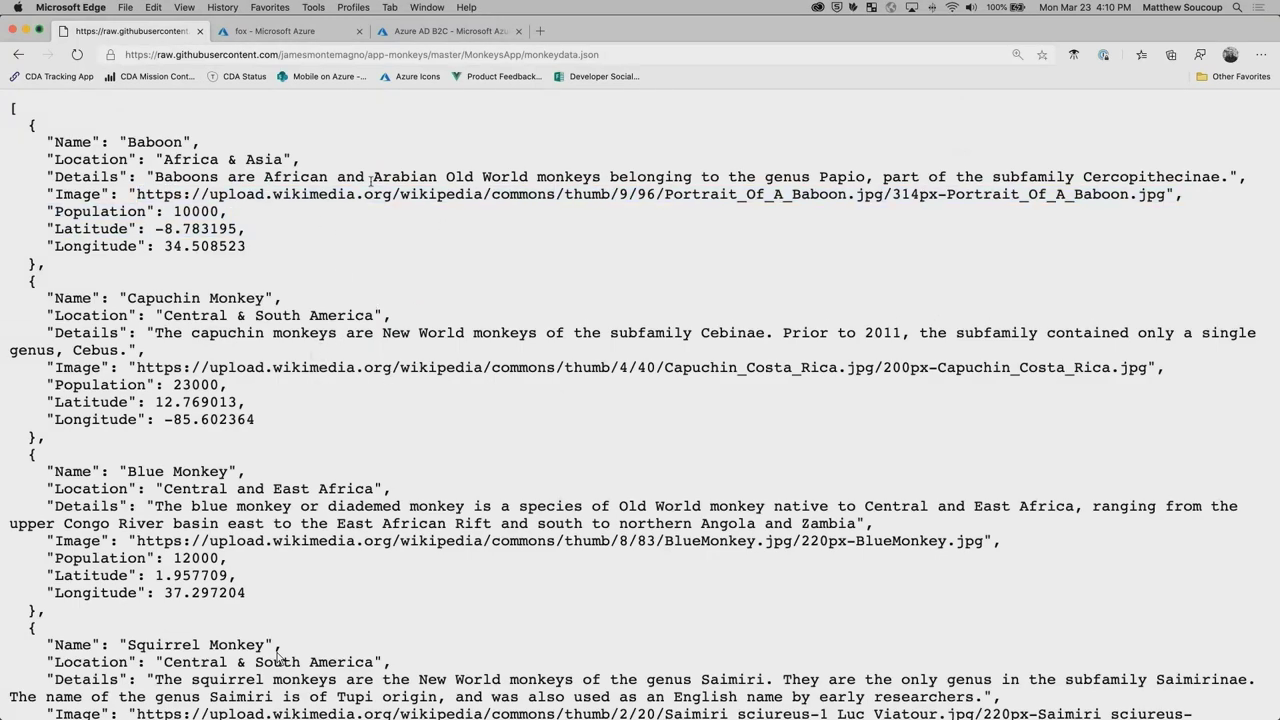
pyautogui.click(318, 33)
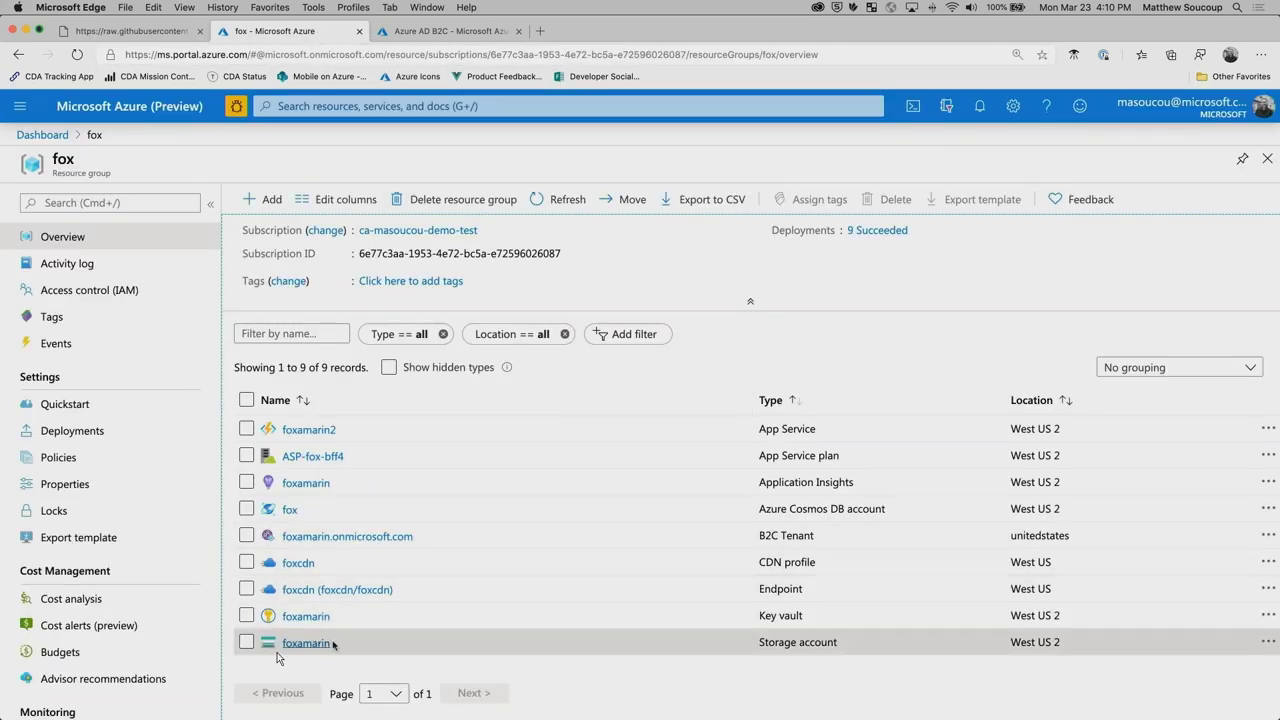
pyautogui.click(306, 643)
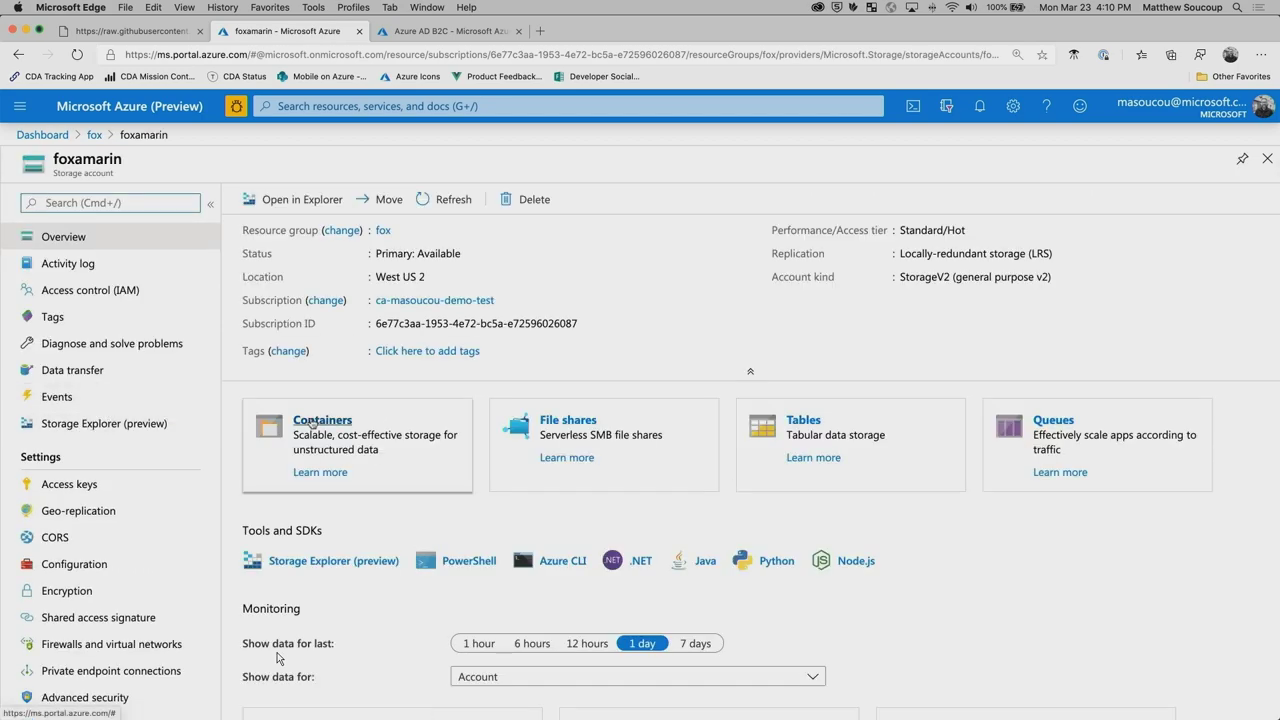
pyautogui.click(85, 424)
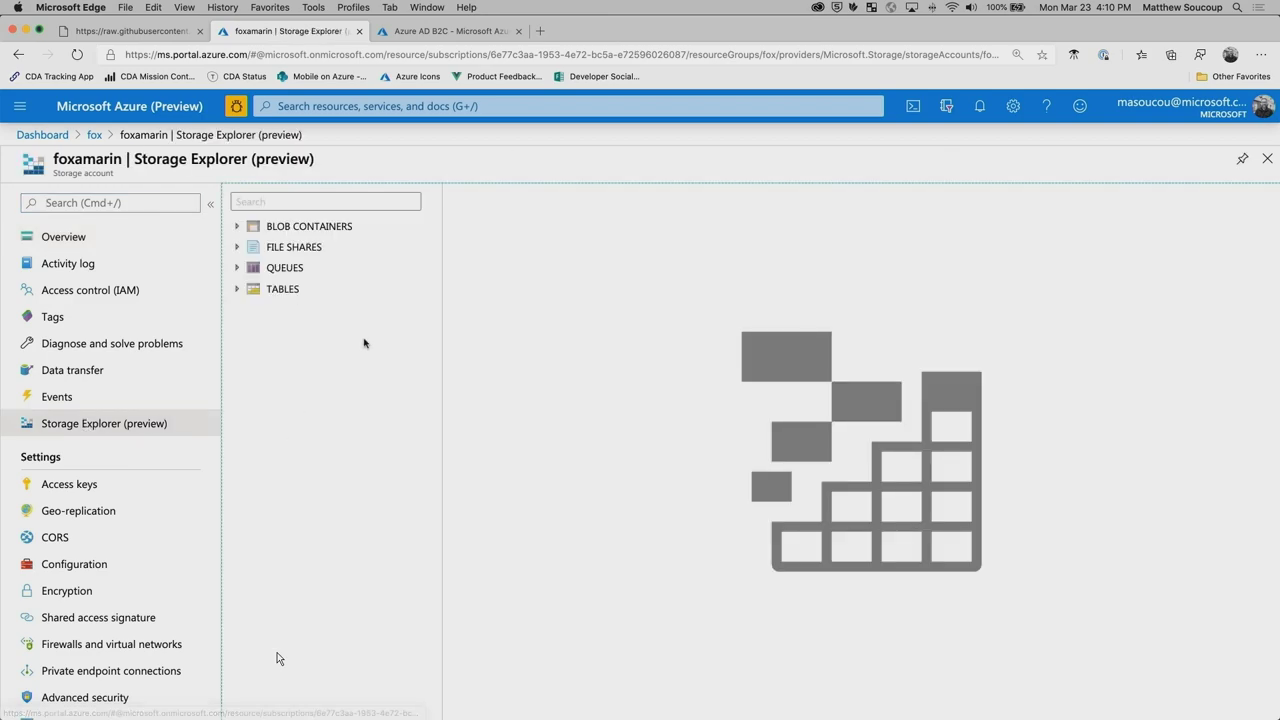
pyautogui.click(238, 227)
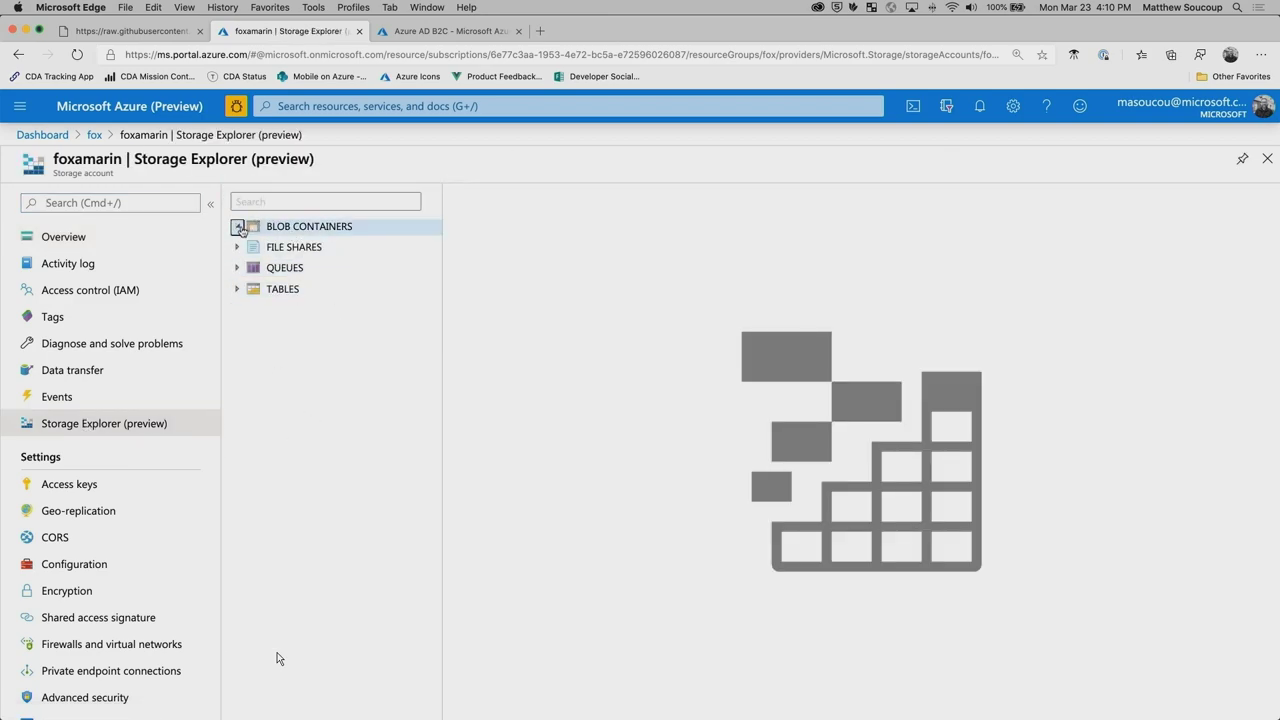
pyautogui.click(301, 292)
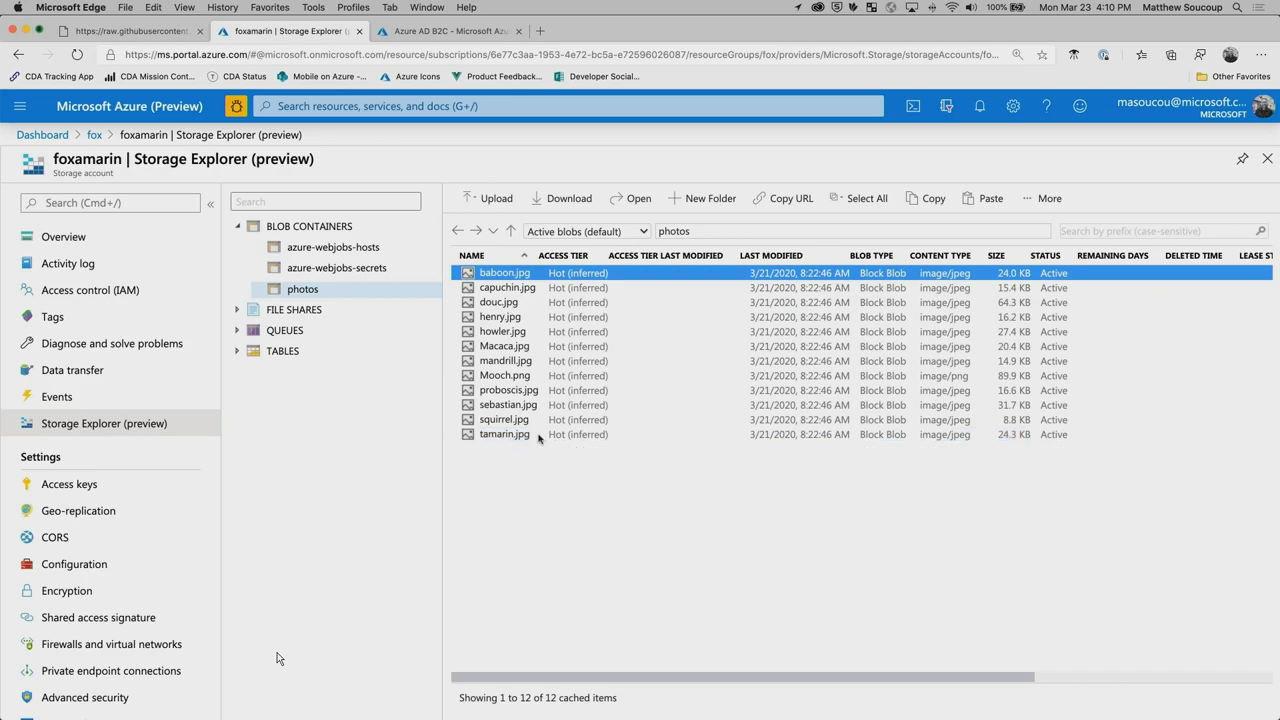
pyautogui.click(517, 320)
pyautogui.doubleClick(495, 318)
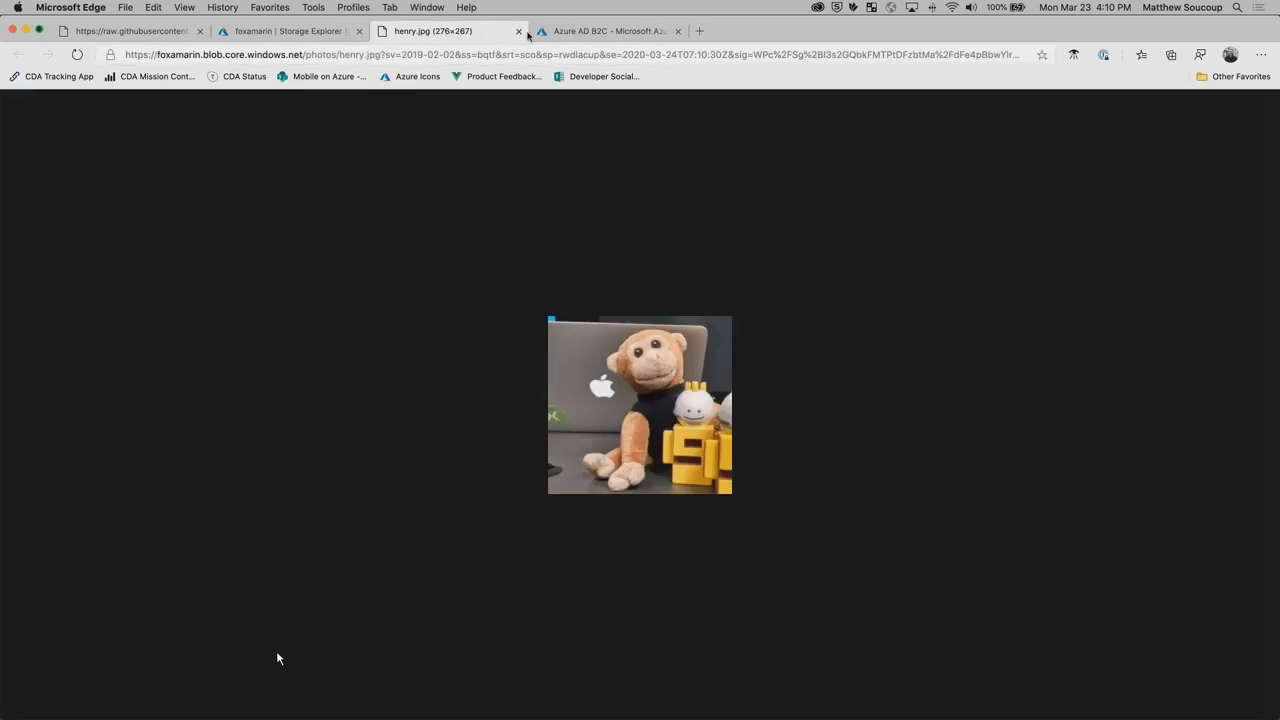
pyautogui.press('super+w')
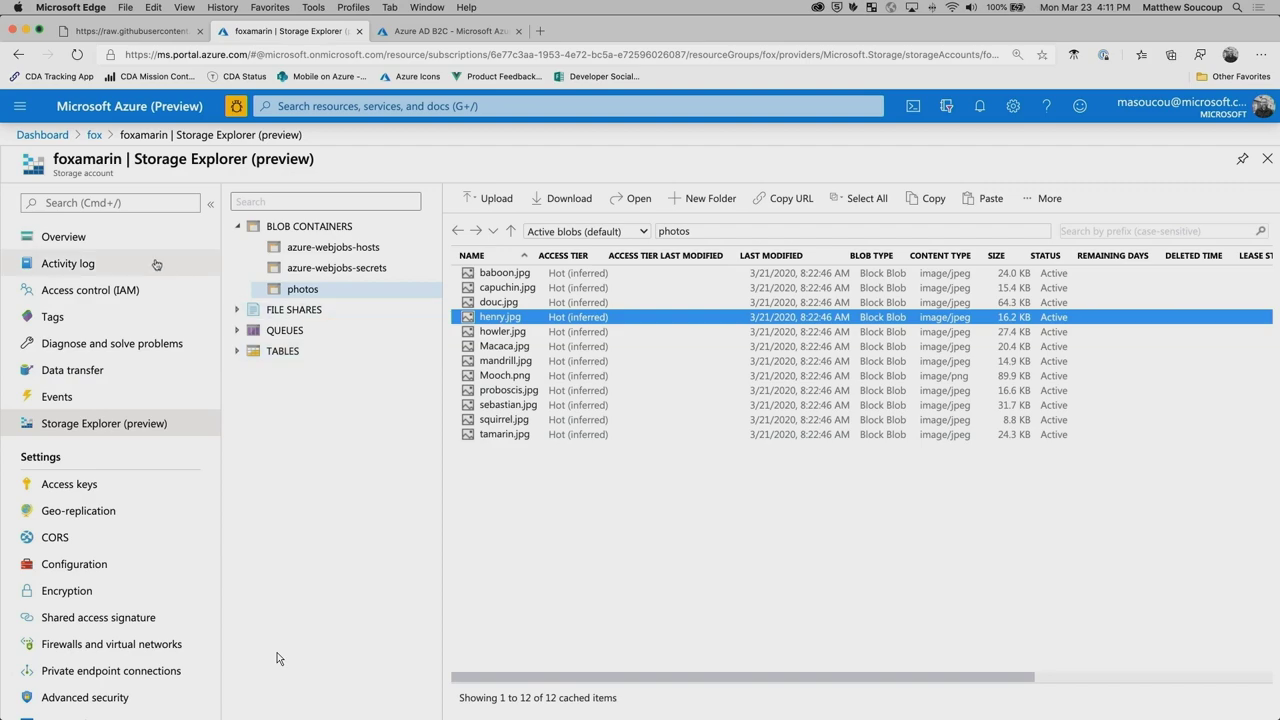
pyautogui.click(122, 245)
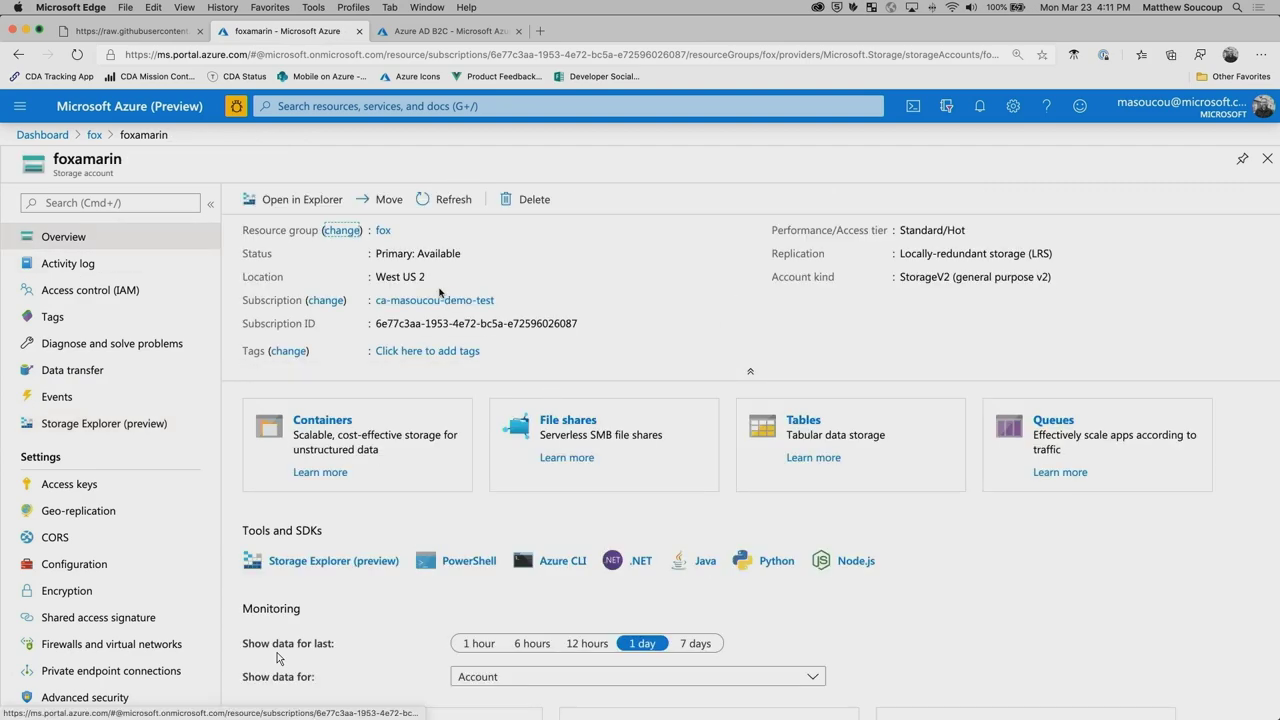
# Search the storage account's menu for 'cdn' and open its Azure CDN page.
pyautogui.tripleClick(430, 279)
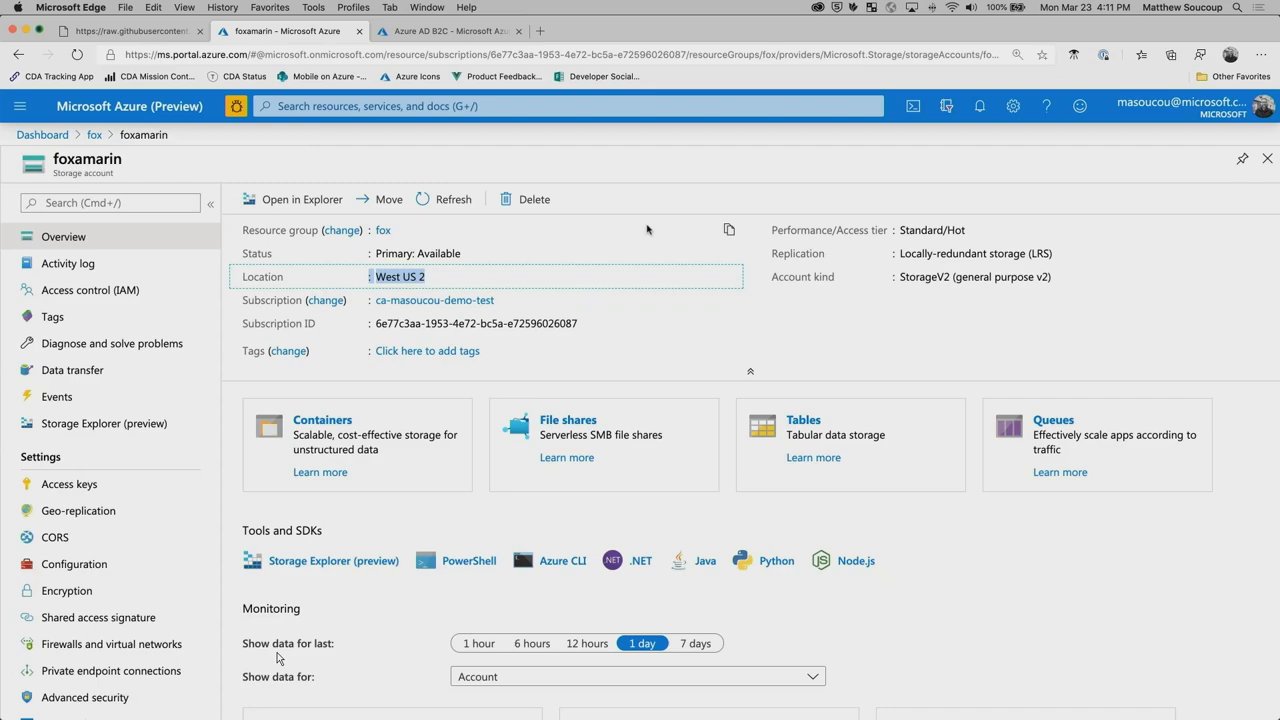
pyautogui.click(640, 160)
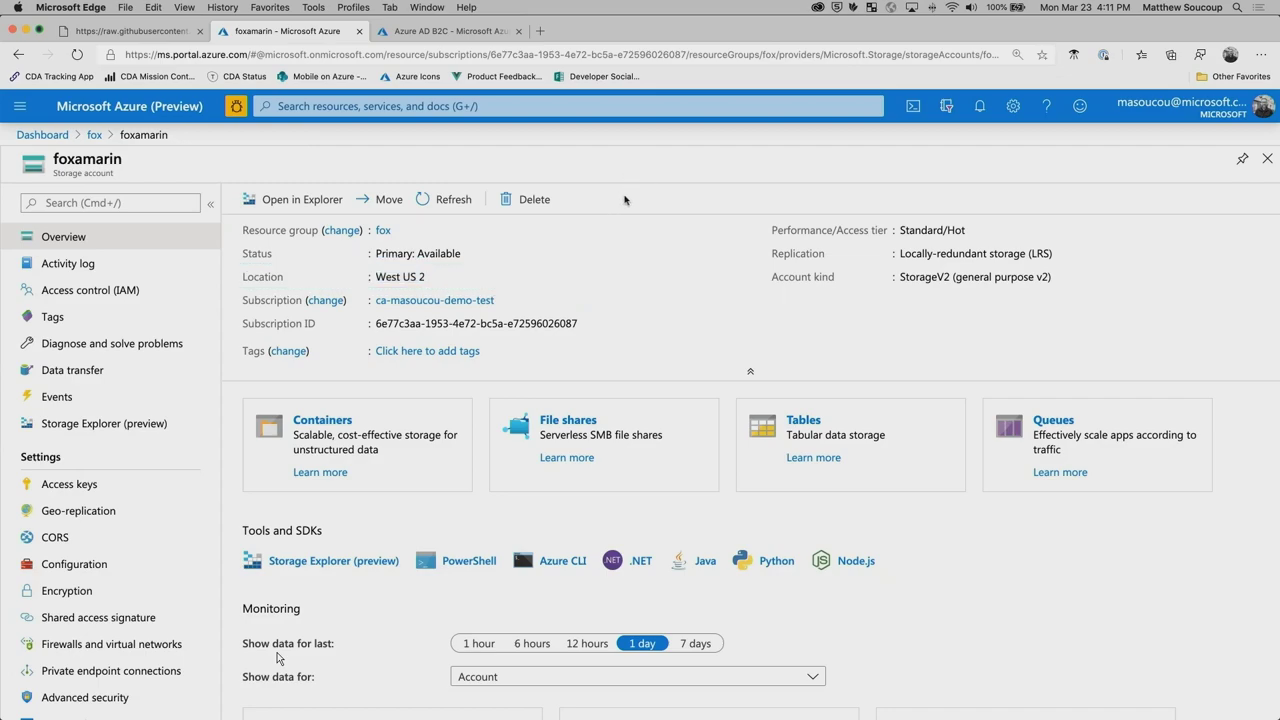
pyautogui.click(163, 202)
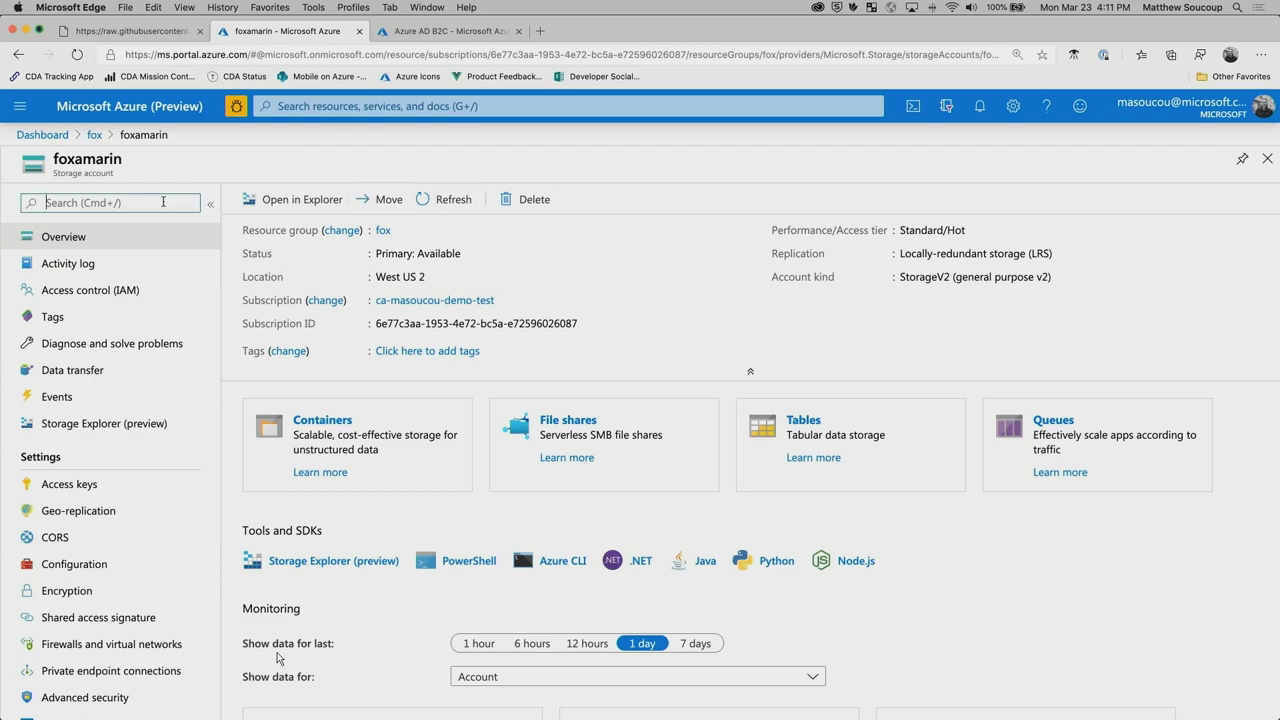
pyautogui.write('cdn')
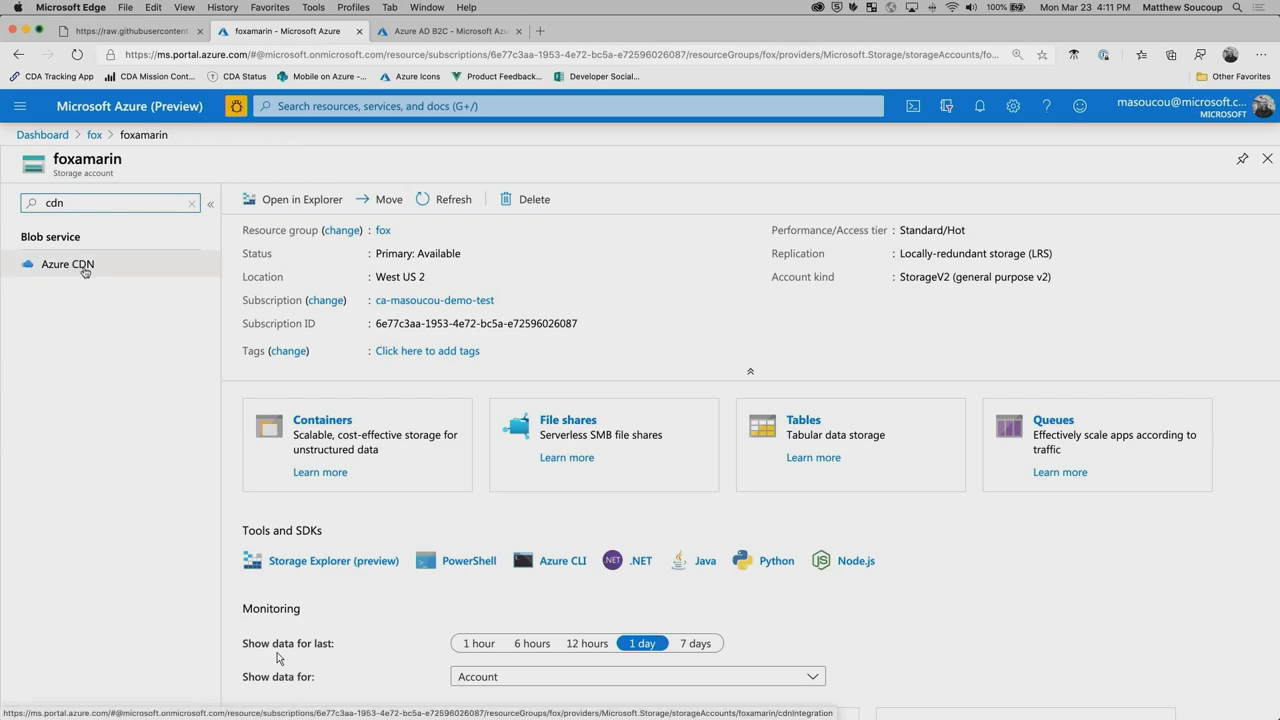
pyautogui.click(85, 267)
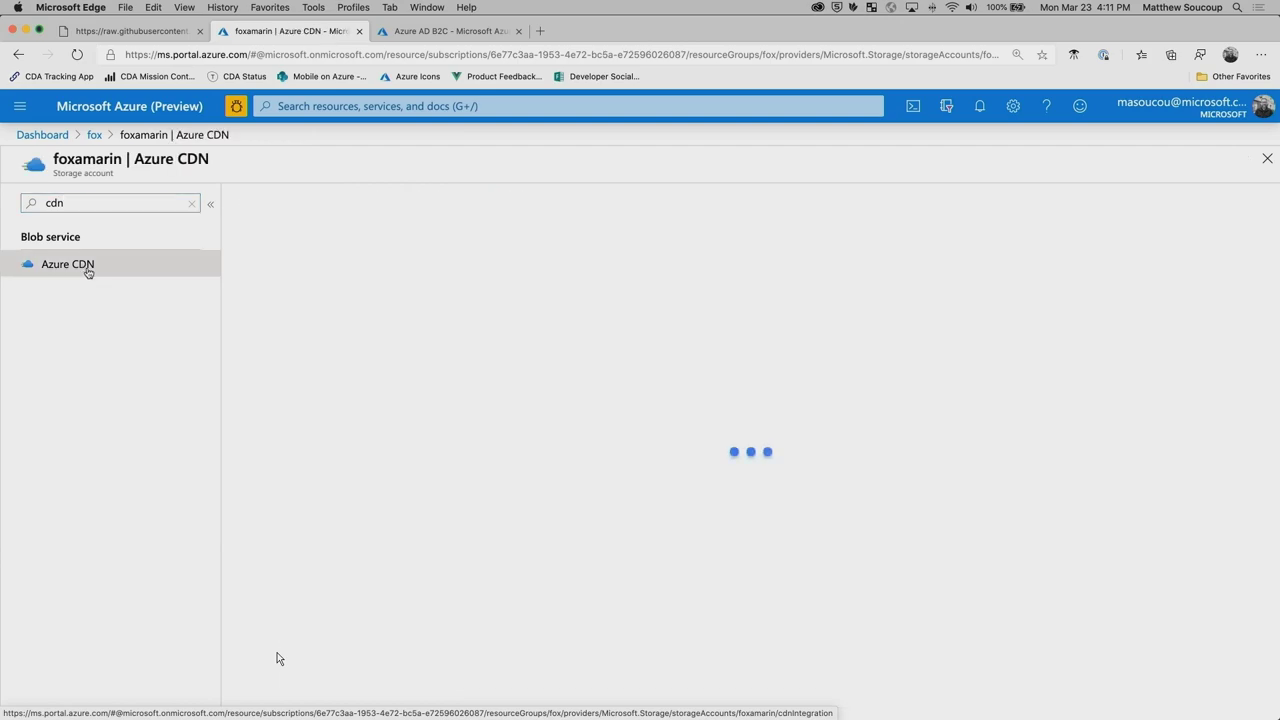
# Inspect the CDN pricing tier choices and endpoint name field, briefly checking monkeydata.json.
pyautogui.scroll(-2, 452, 398)
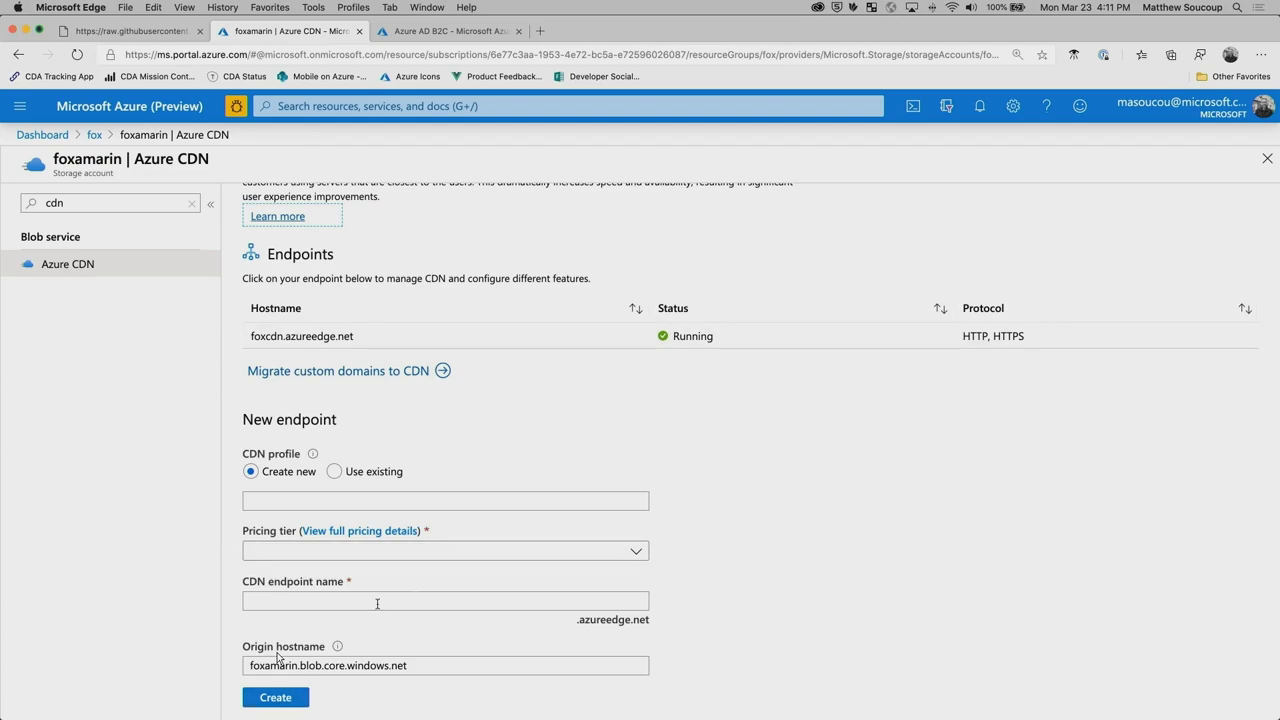
pyautogui.click(345, 552)
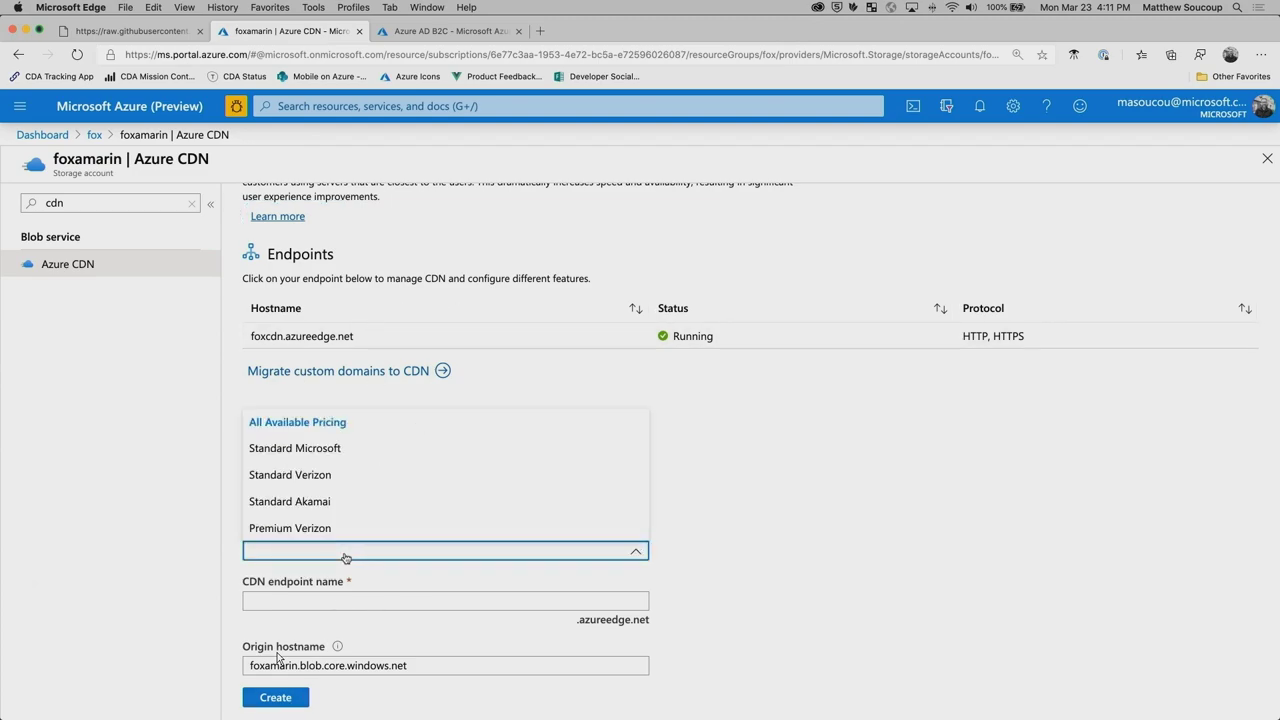
pyautogui.click(345, 552)
pyautogui.click(358, 601)
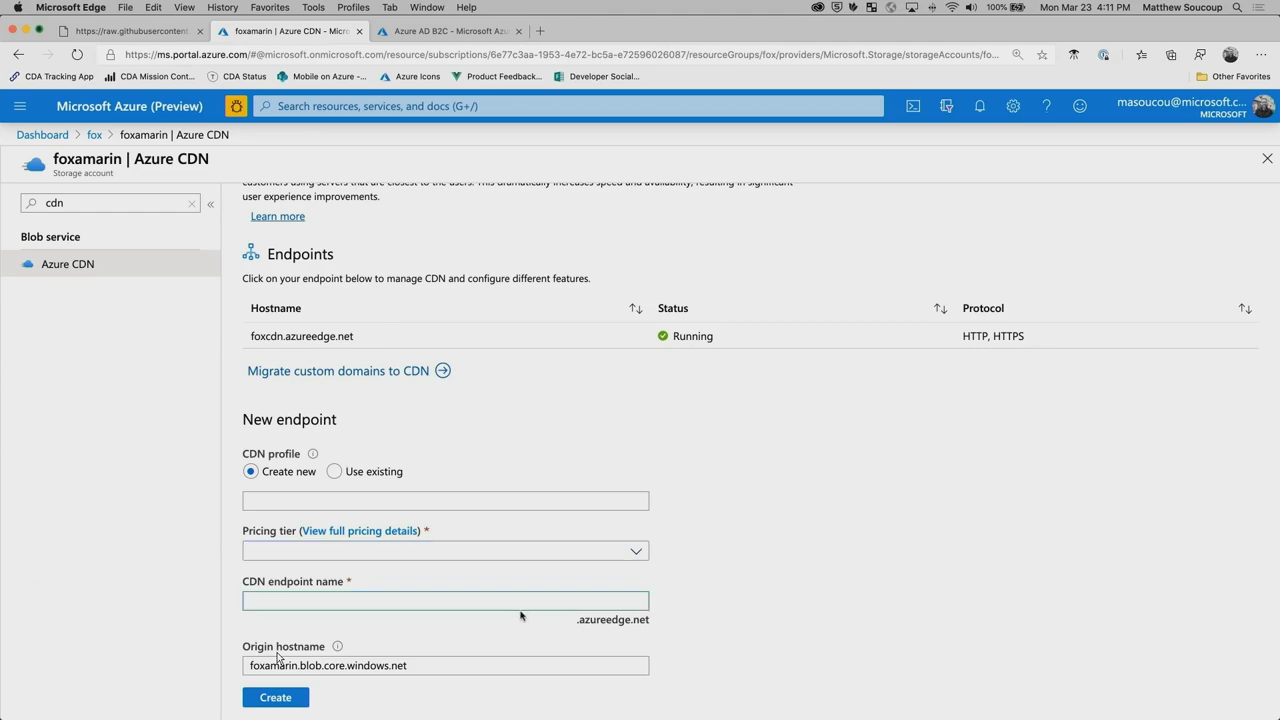
pyautogui.click(857, 500)
pyautogui.scroll(2, 858, 501)
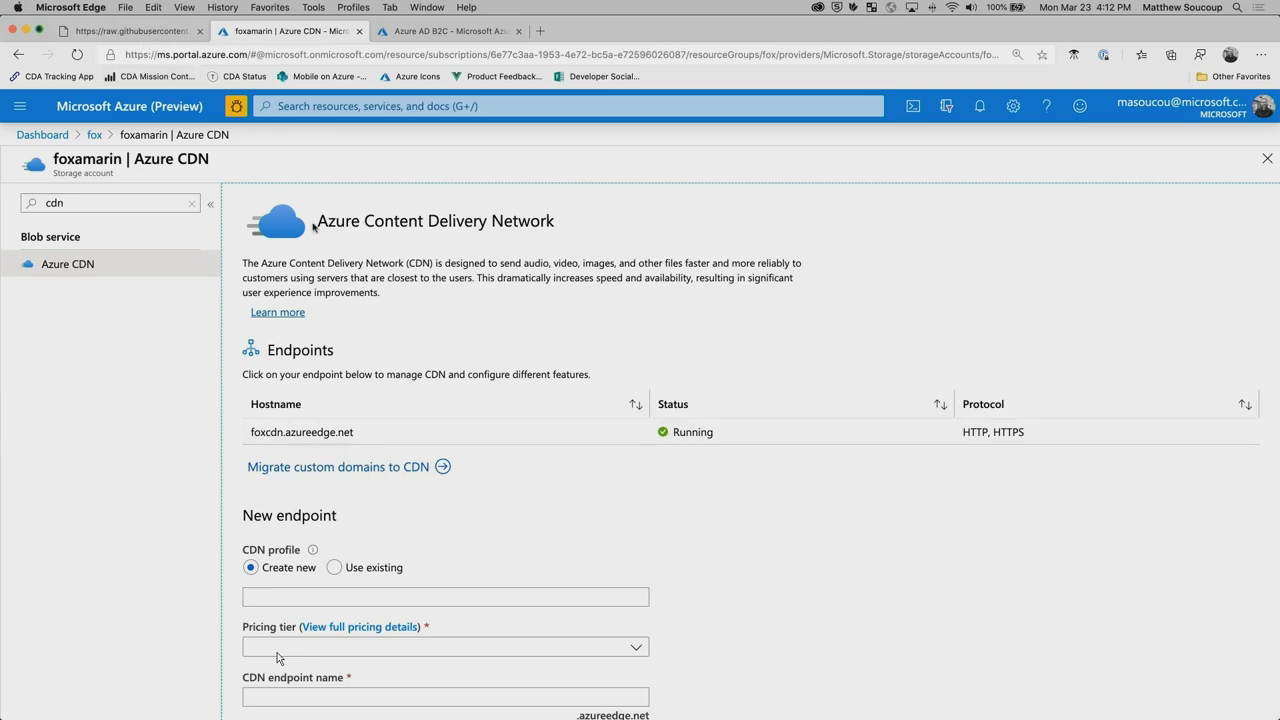
pyautogui.click(126, 38)
pyautogui.click(317, 31)
pyautogui.press('super+Tab')
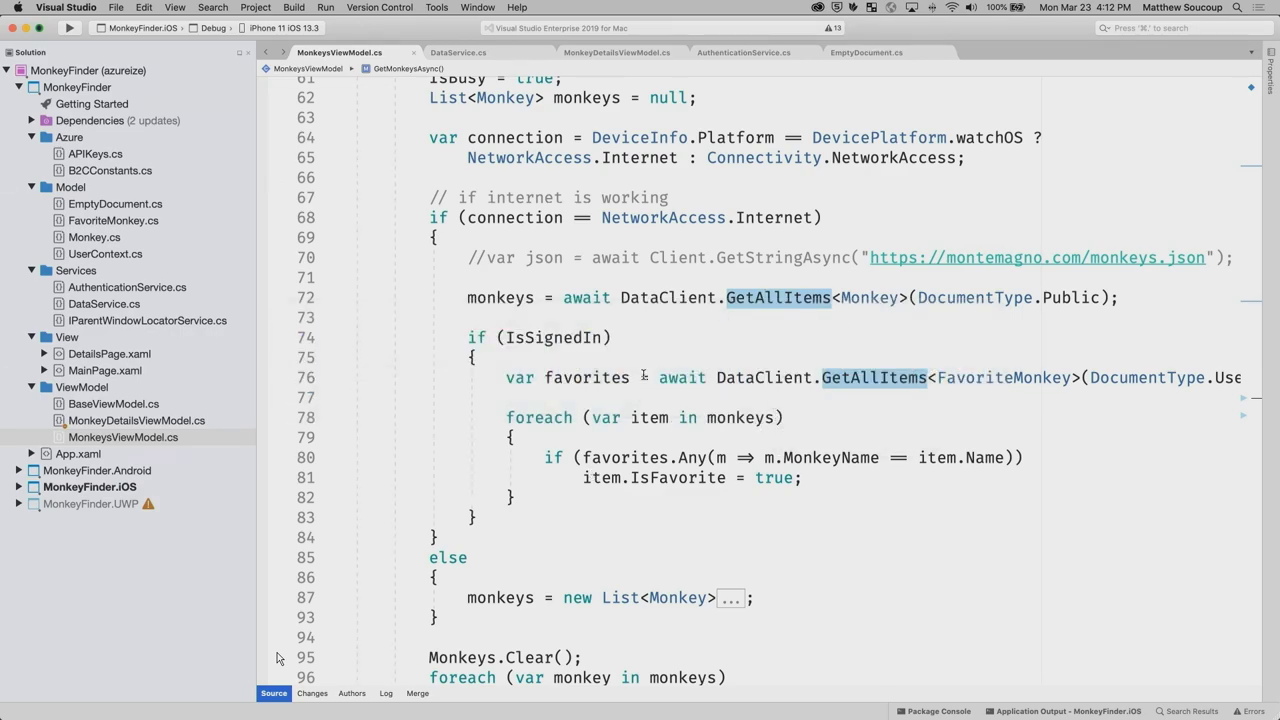
pyautogui.press('super+Tab')
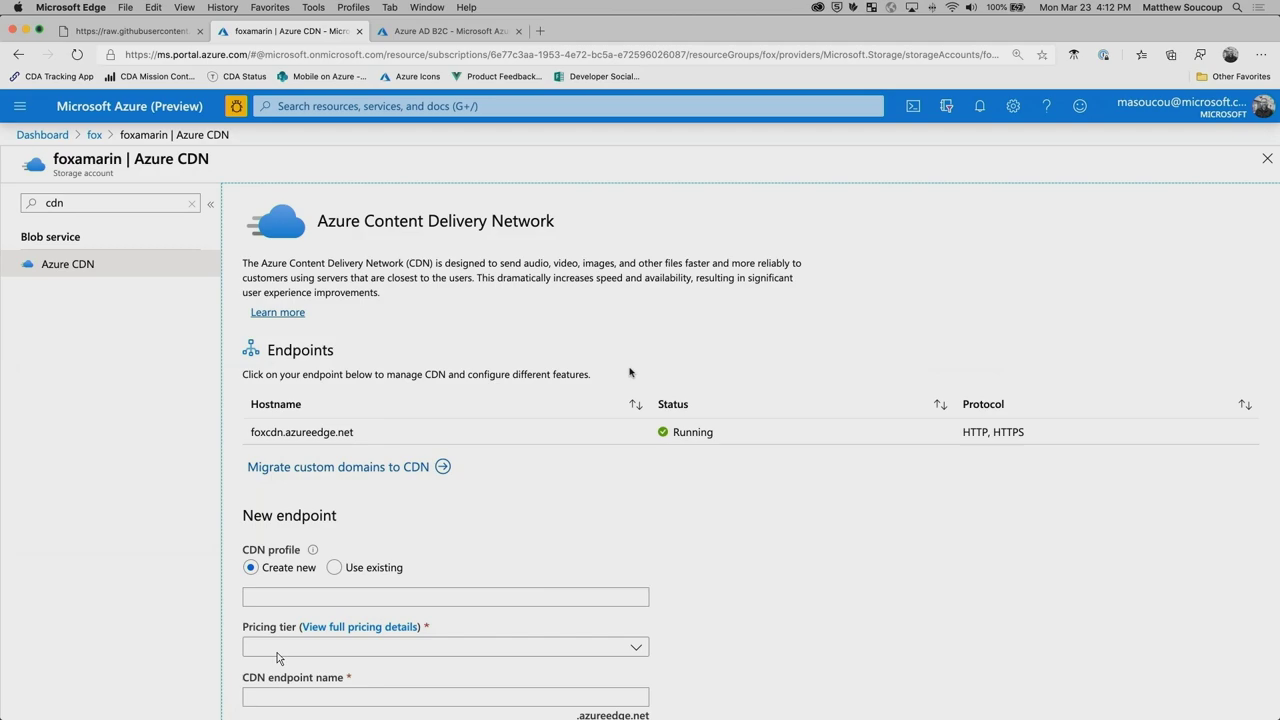
# Bring the PowerPoint slideshow forward and advance past Demo - Storage and CDN to Data – Cosmos DB.
pyautogui.press('super+Tab')
pyautogui.press('super+Tab')
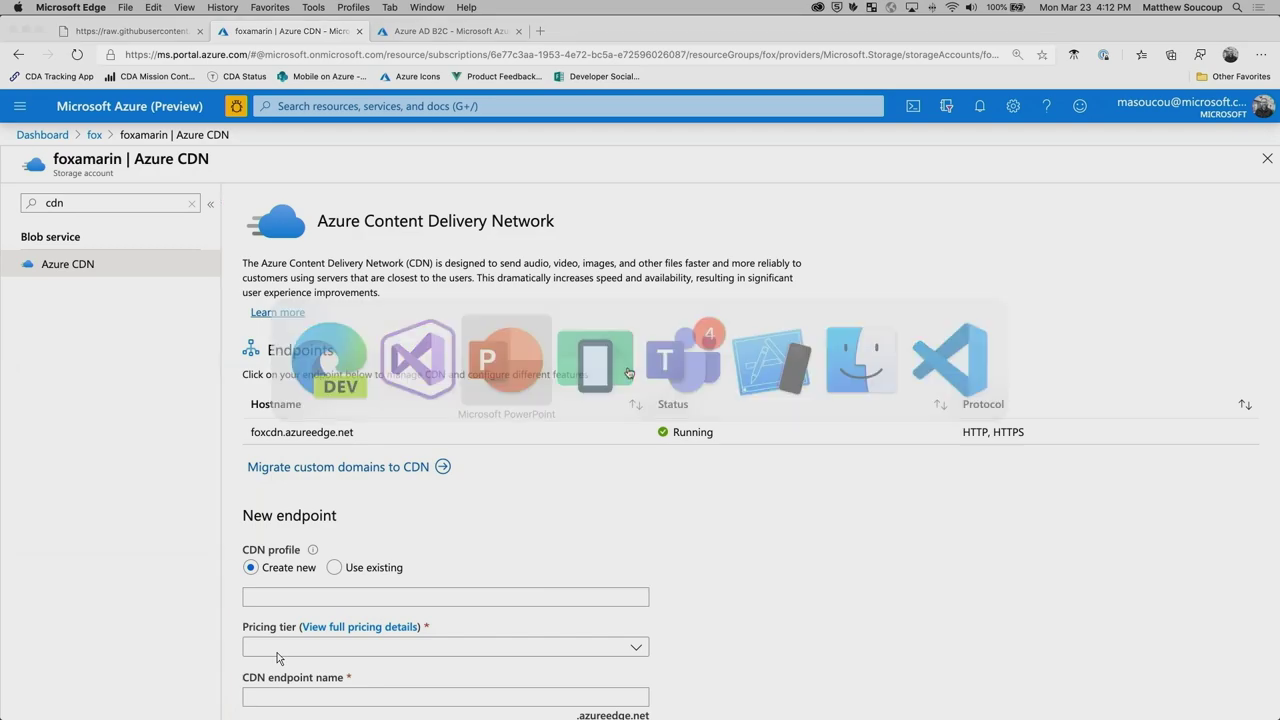
pyautogui.press('super+Return')
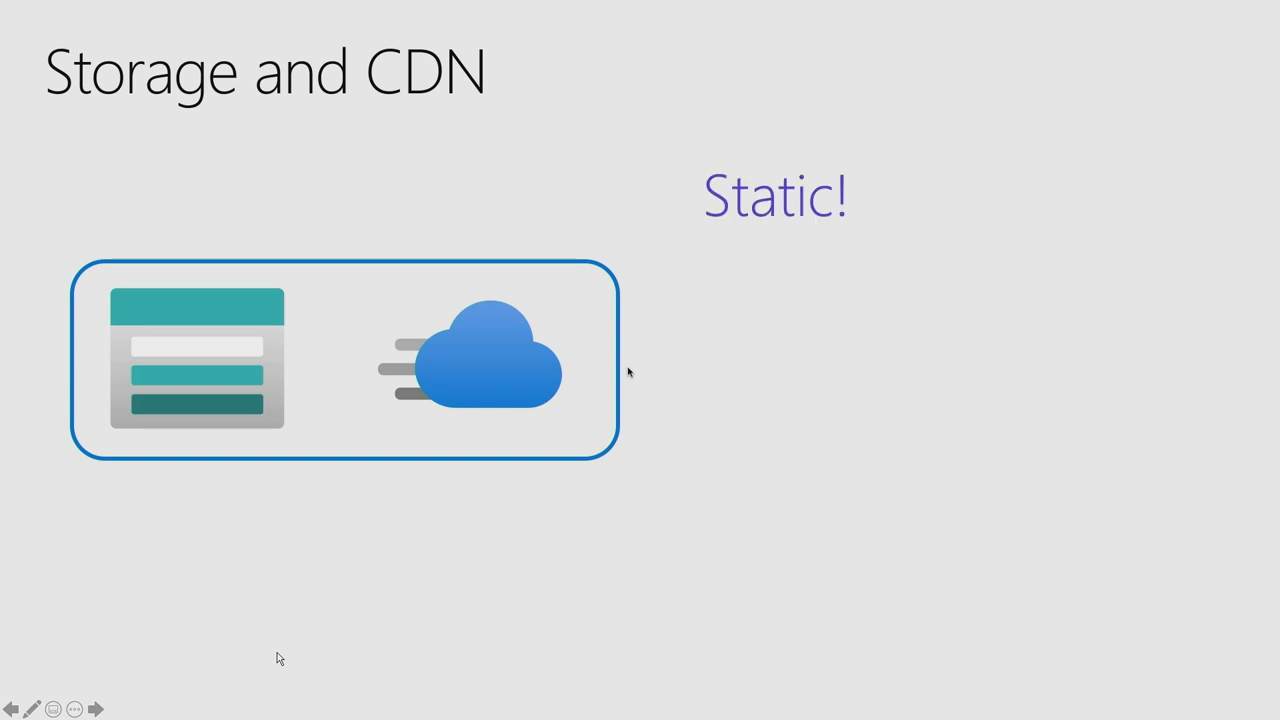
pyautogui.press('Right')
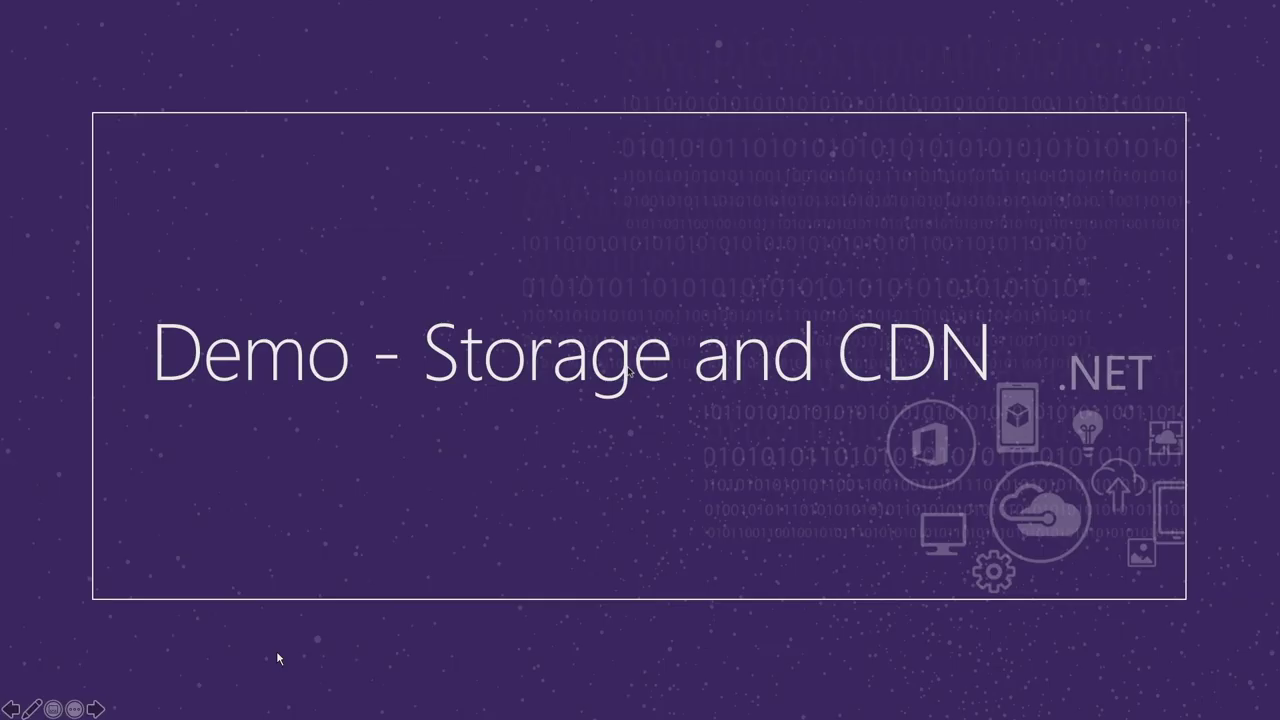
pyautogui.press('Right')
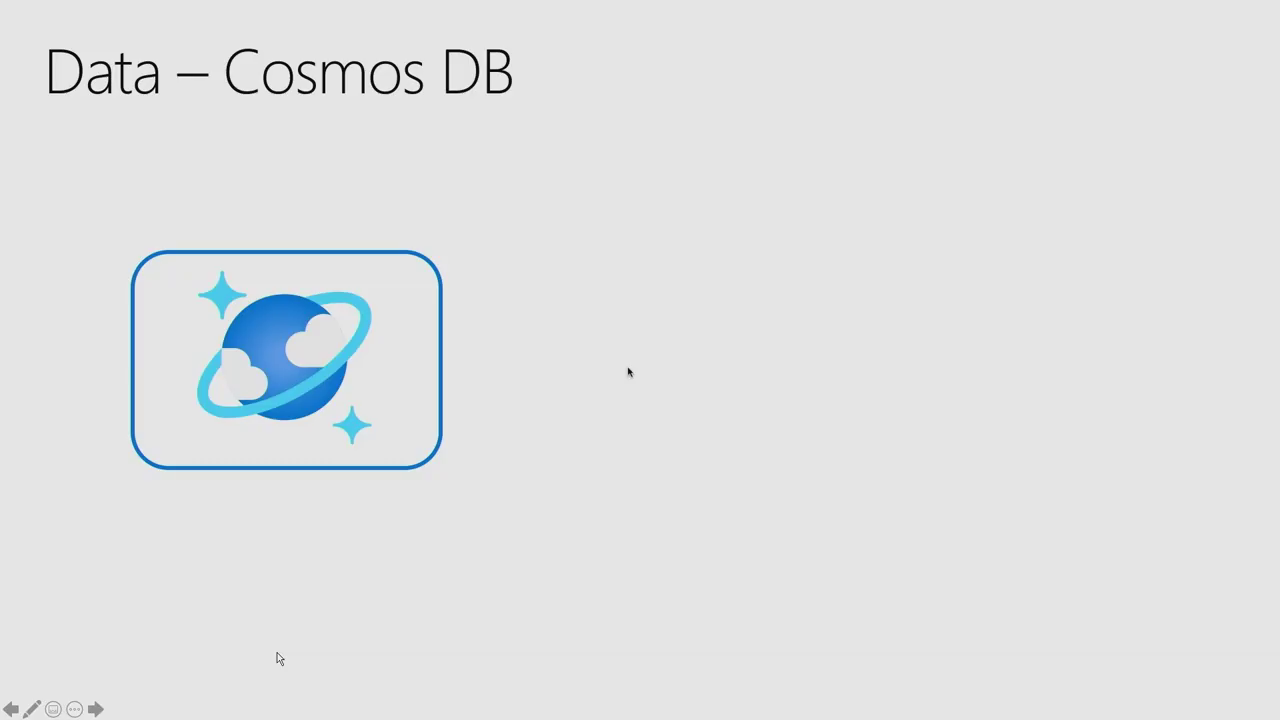
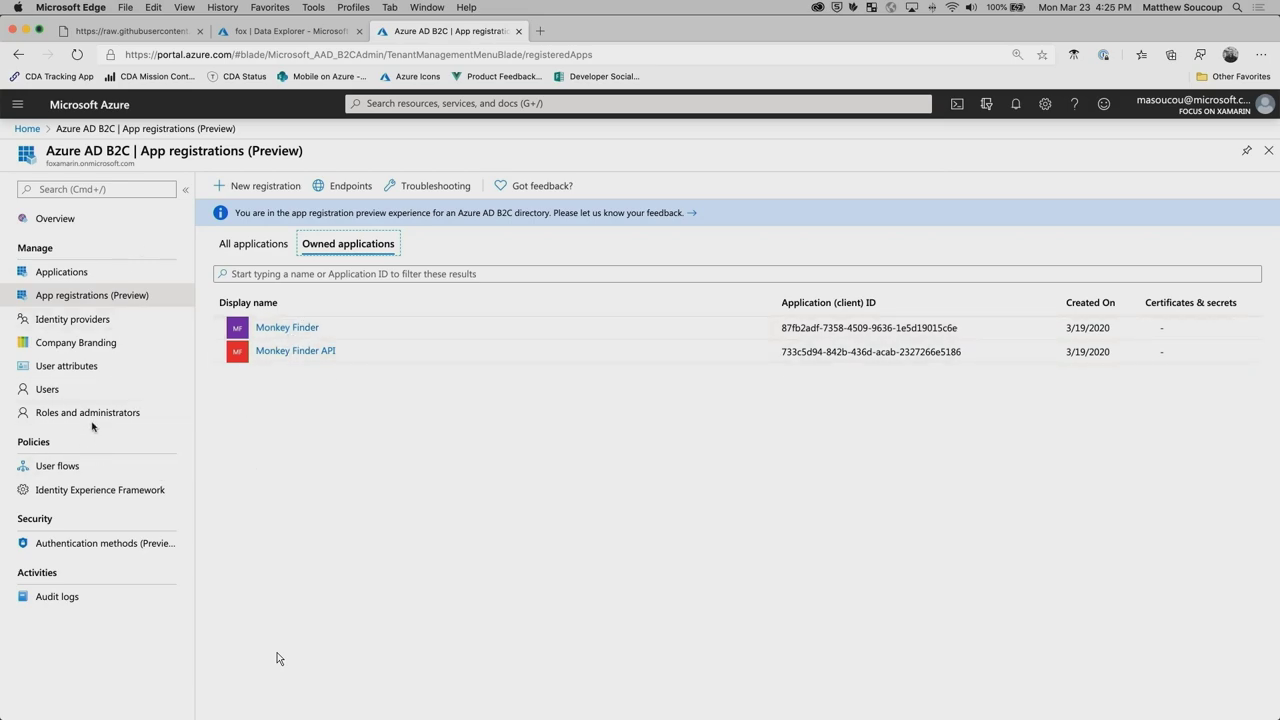
# Run the B2C_1_SignUpSignIn user flow for the Monkey Finder app with the Monkey Finder API resource.
pyautogui.click(57, 466)
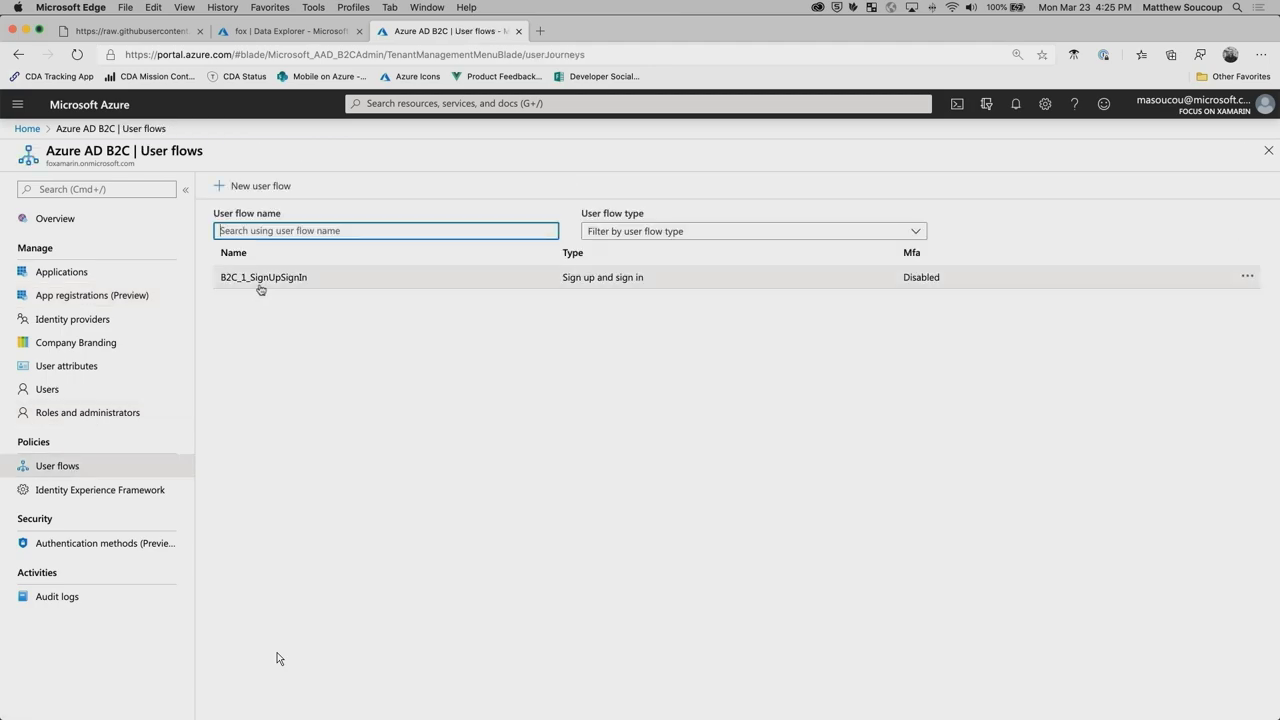
pyautogui.click(262, 280)
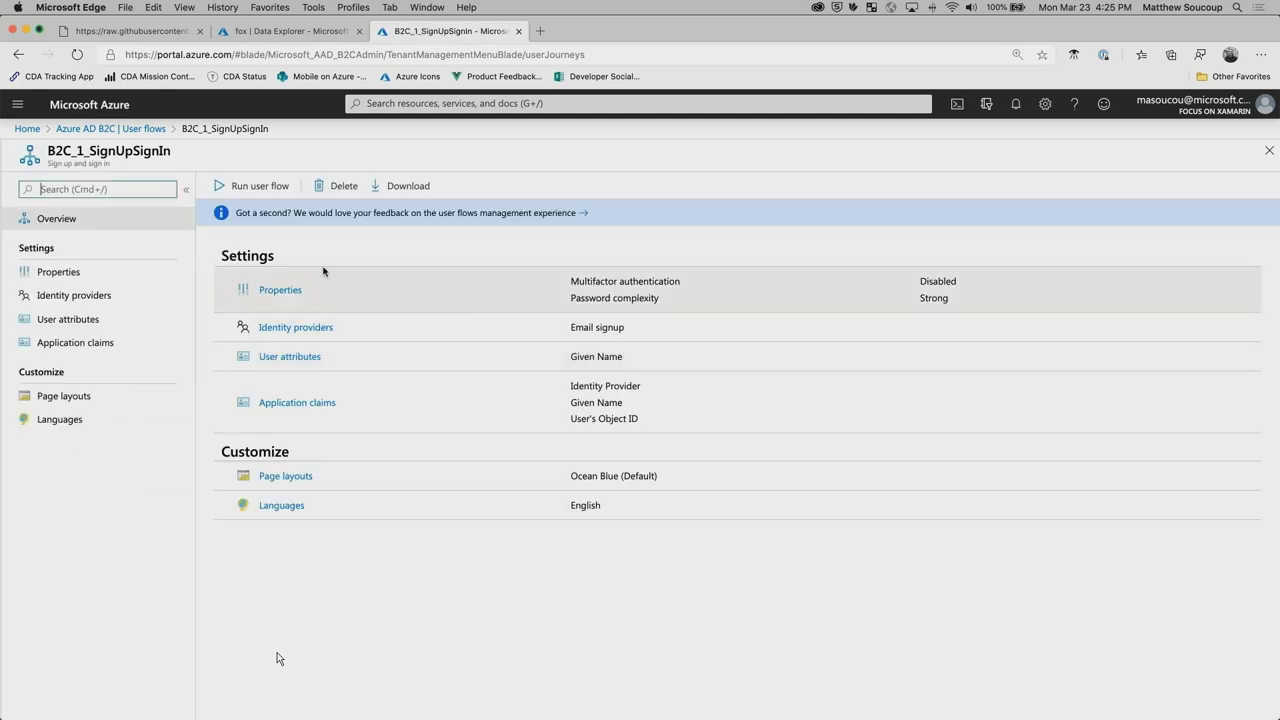
pyautogui.click(258, 185)
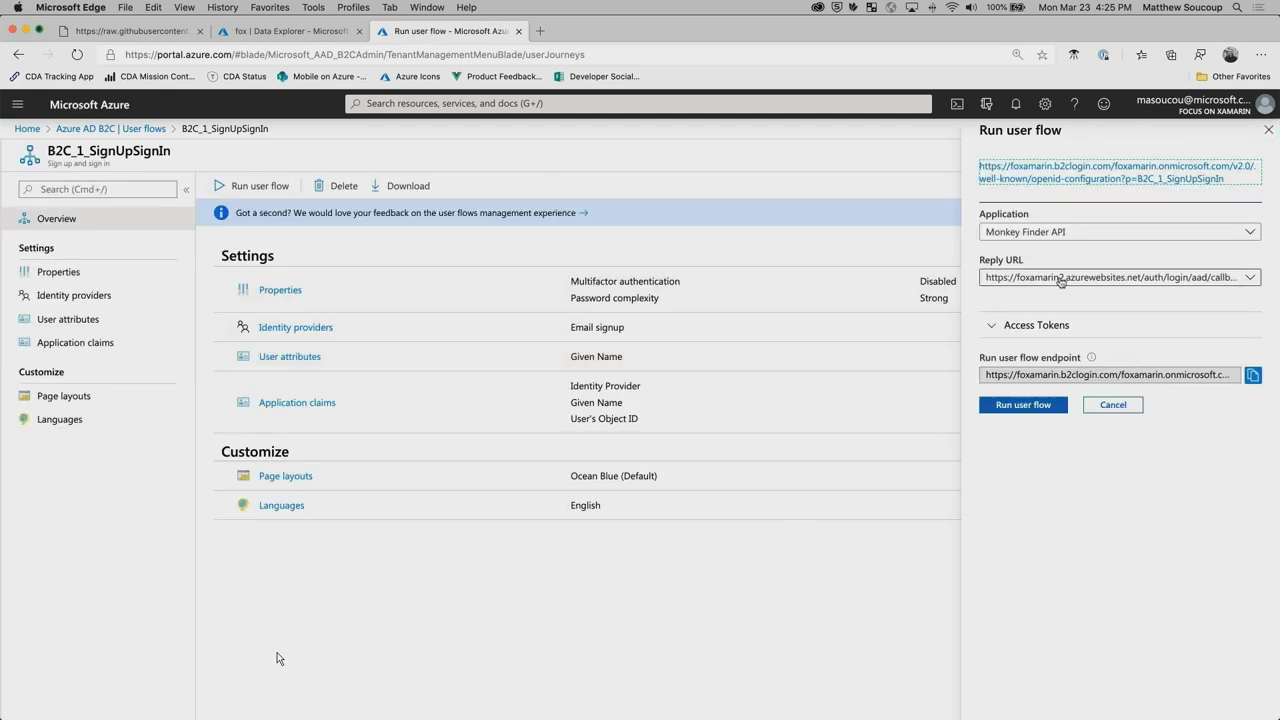
pyautogui.click(1031, 334)
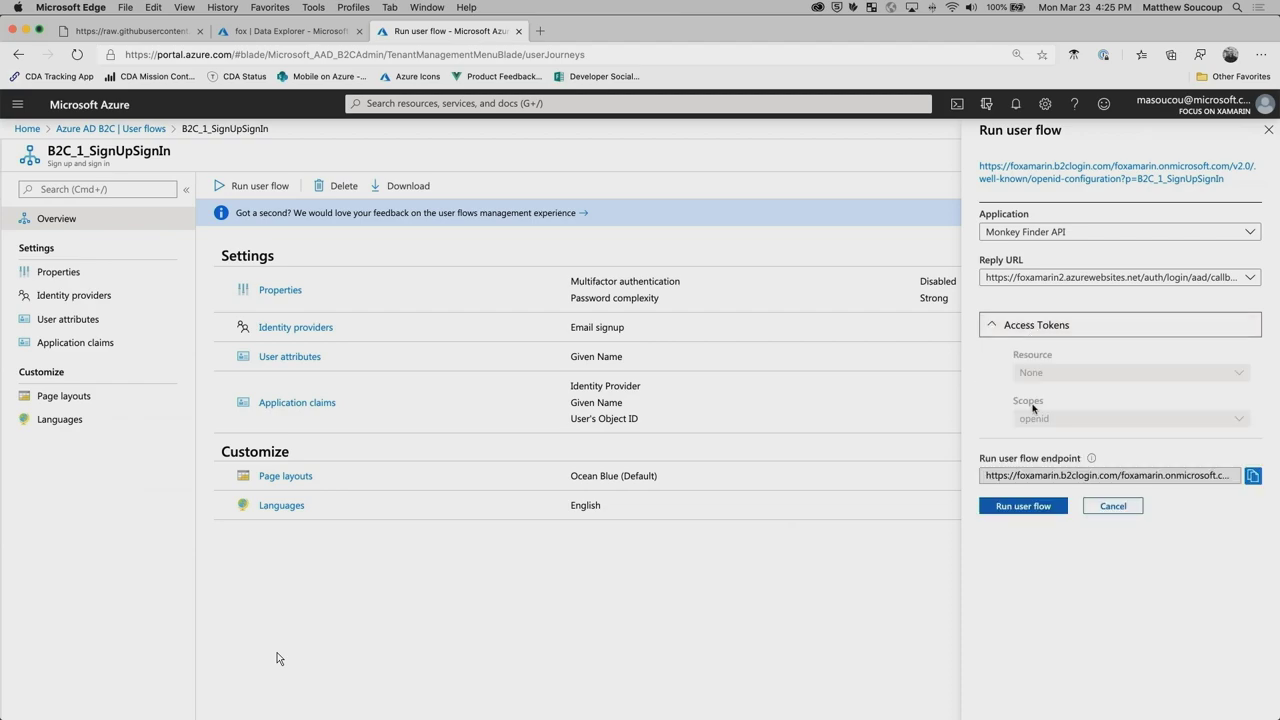
pyautogui.click(1040, 232)
pyautogui.click(1046, 265)
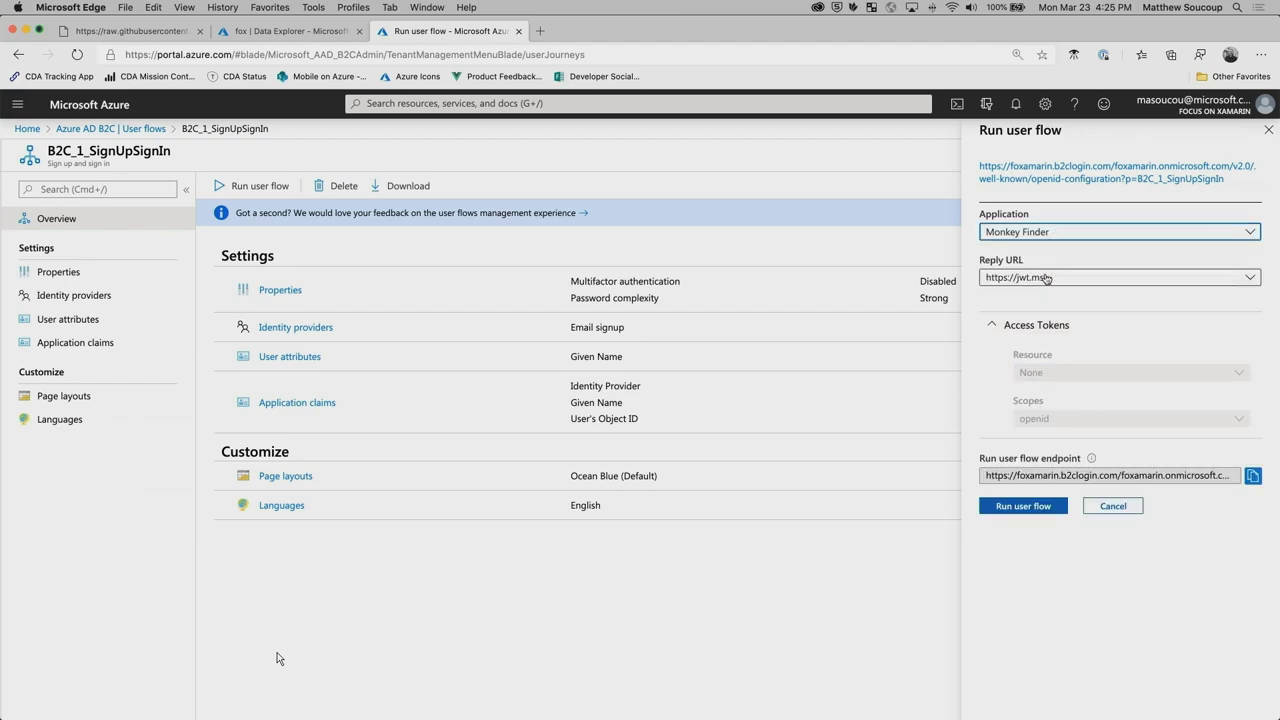
pyautogui.click(1052, 372)
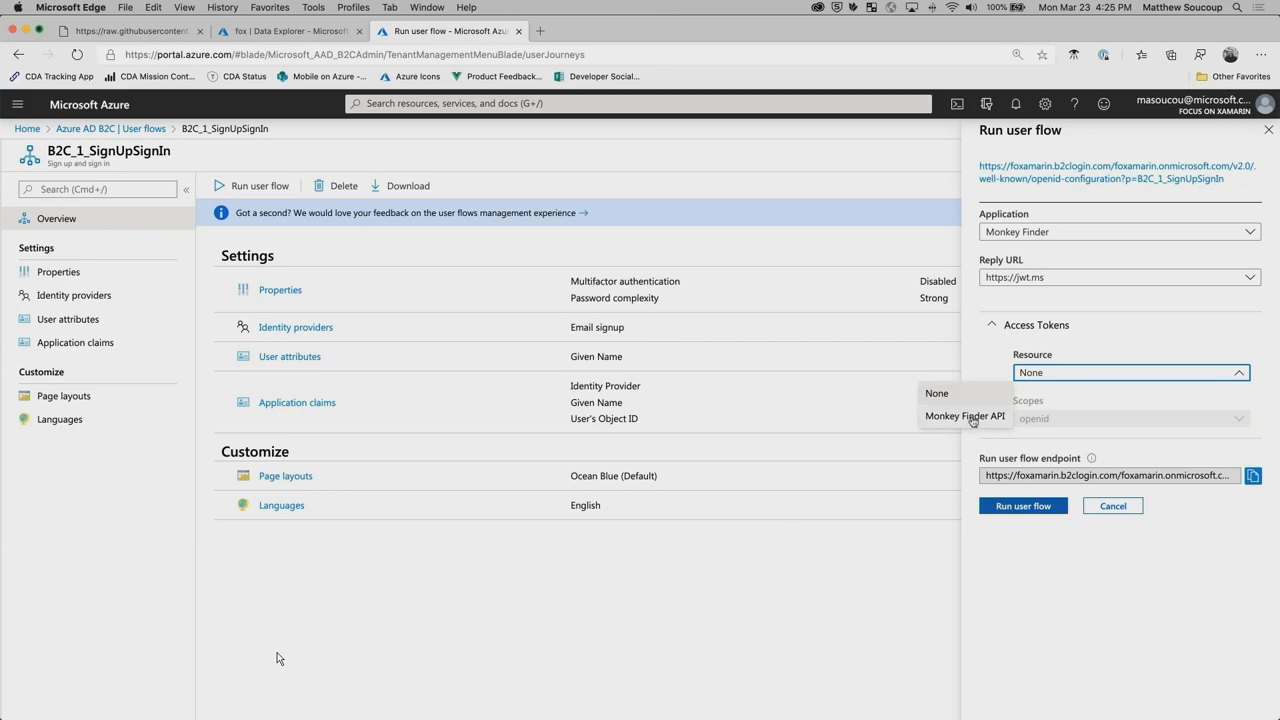
pyautogui.click(972, 416)
pyautogui.click(1015, 506)
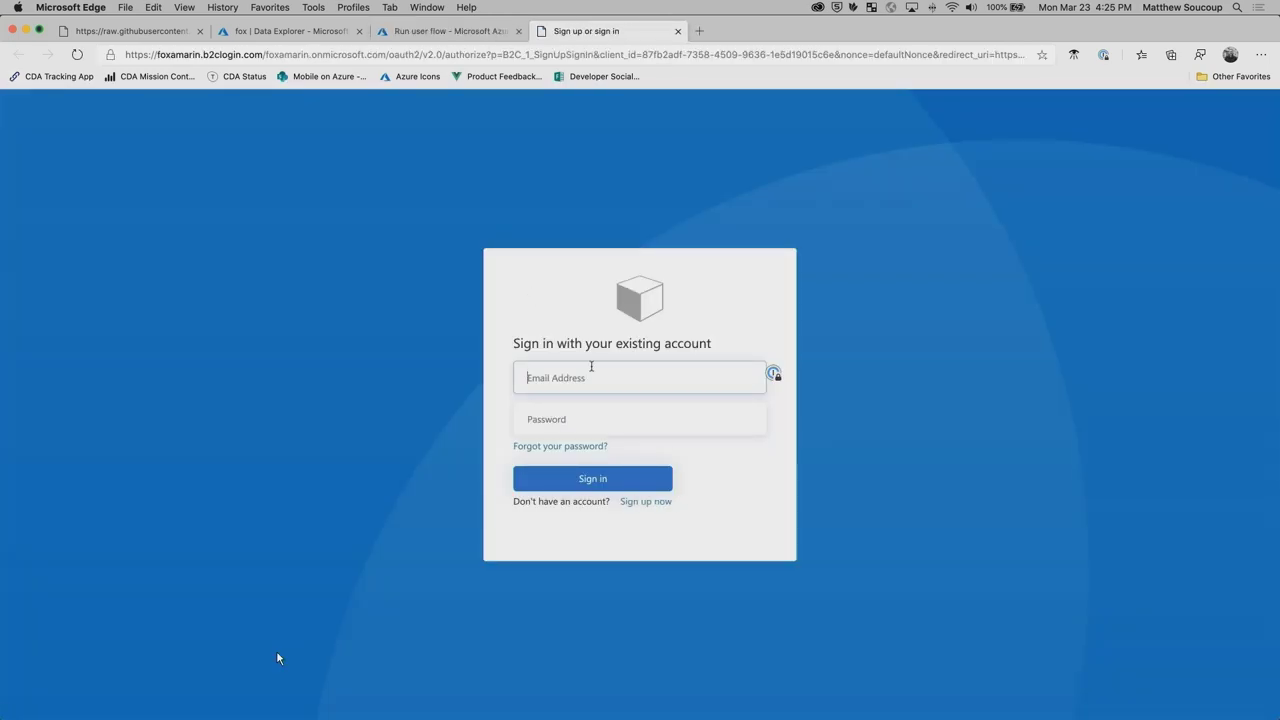
# Sign in with the test account's e-mail address and password.
pyautogui.press('Tab')
pyautogui.write('P')
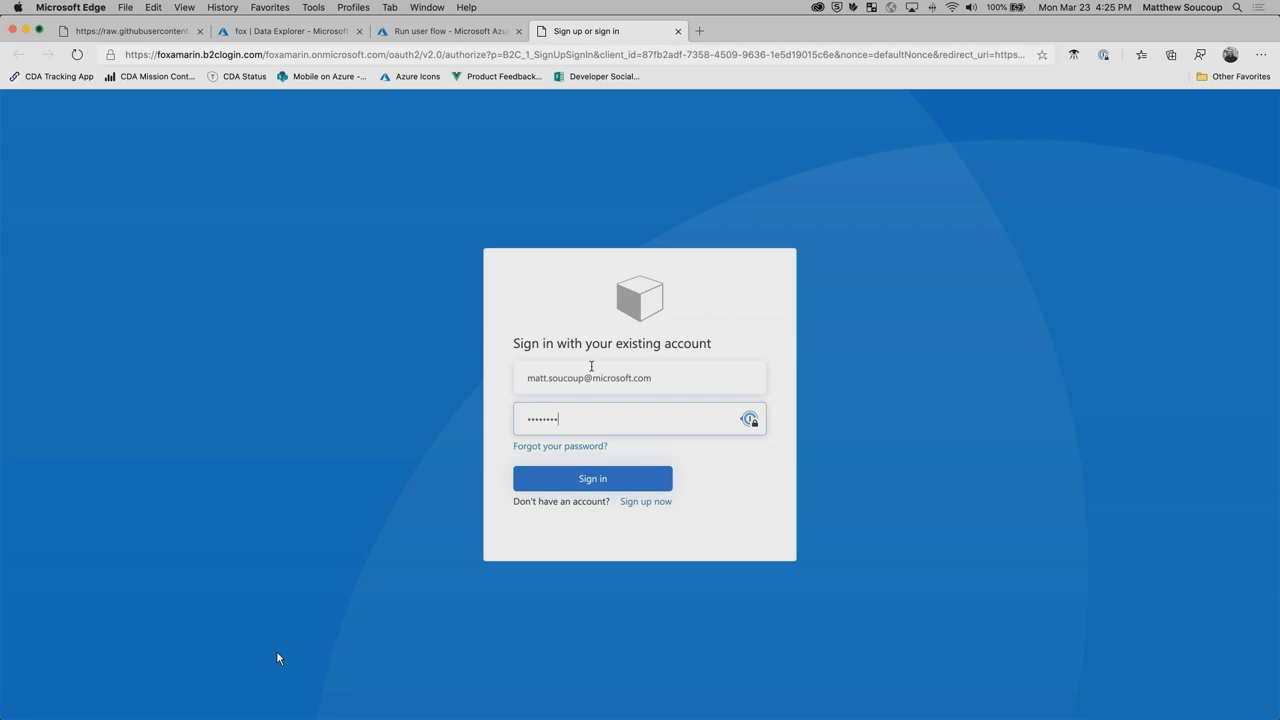
pyautogui.click(593, 479)
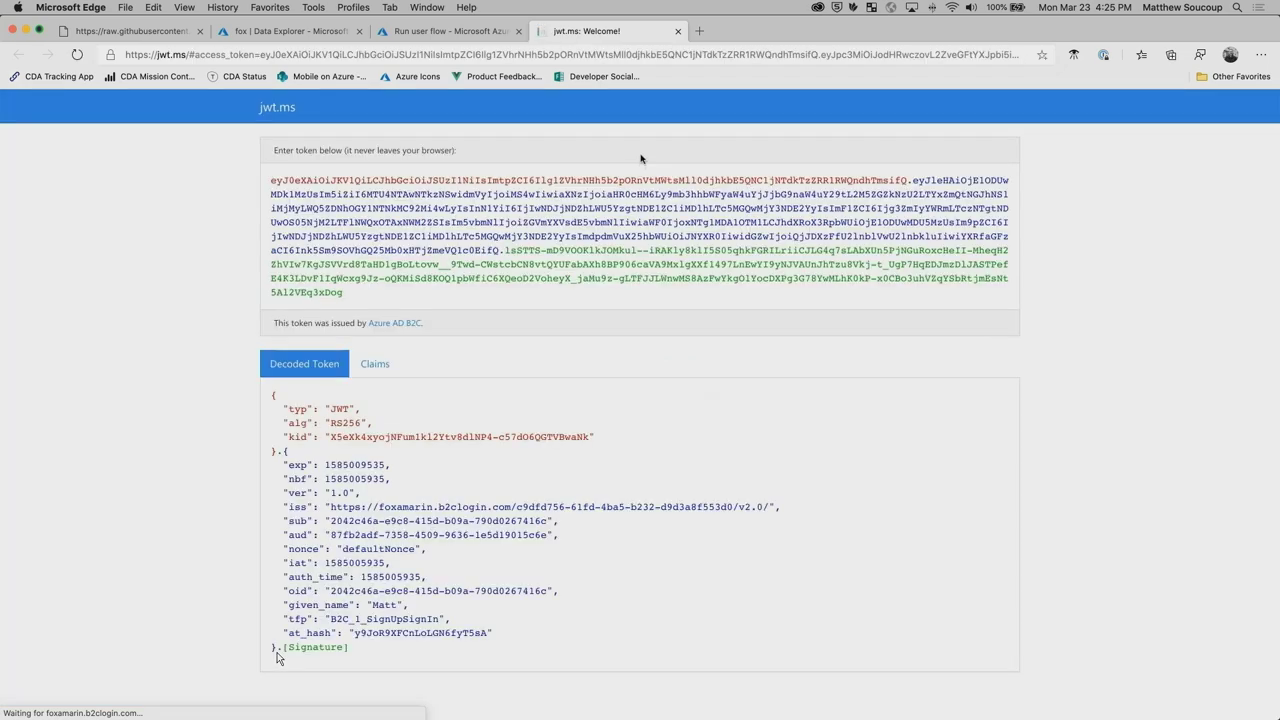
# Review the decoded token's given_name, tfp and at_hash claims, then return to the fox Data Explorer tab.
pyautogui.moveTo(371, 284); pyautogui.dragTo(265, 178)
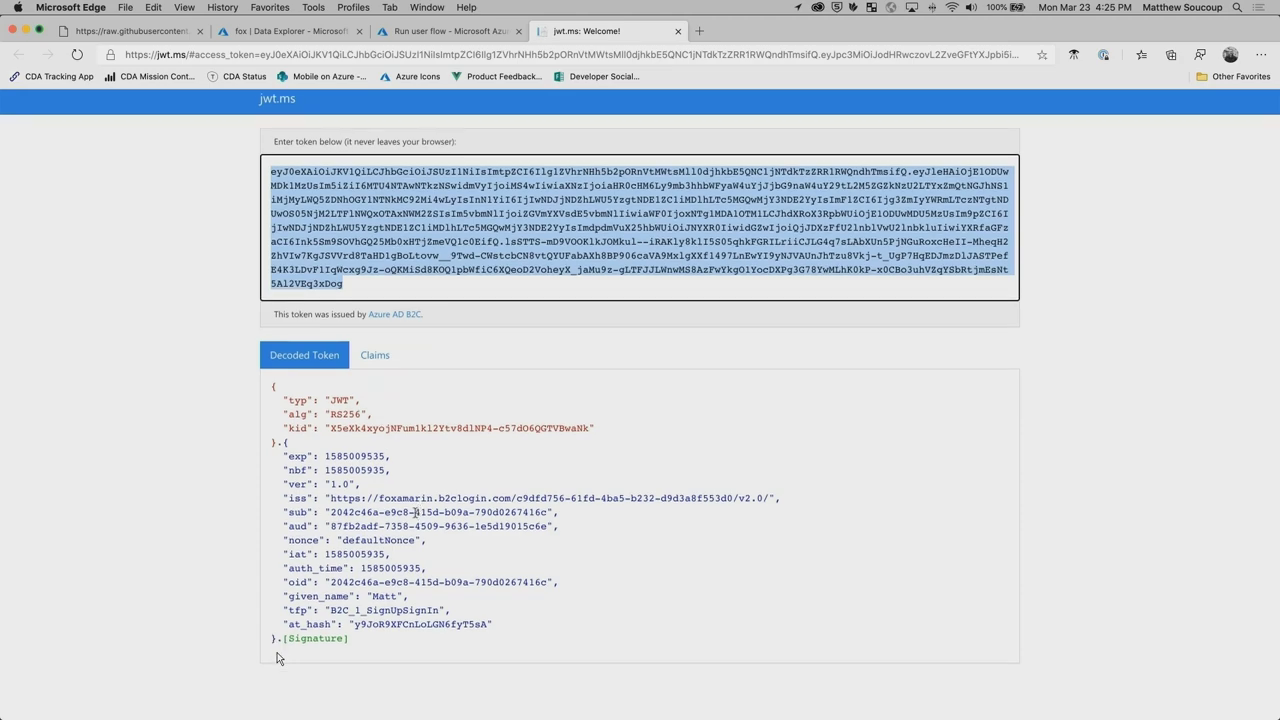
pyautogui.click(375, 363)
pyautogui.scroll(-3, 417, 472)
pyautogui.scroll(-4, 277, 657)
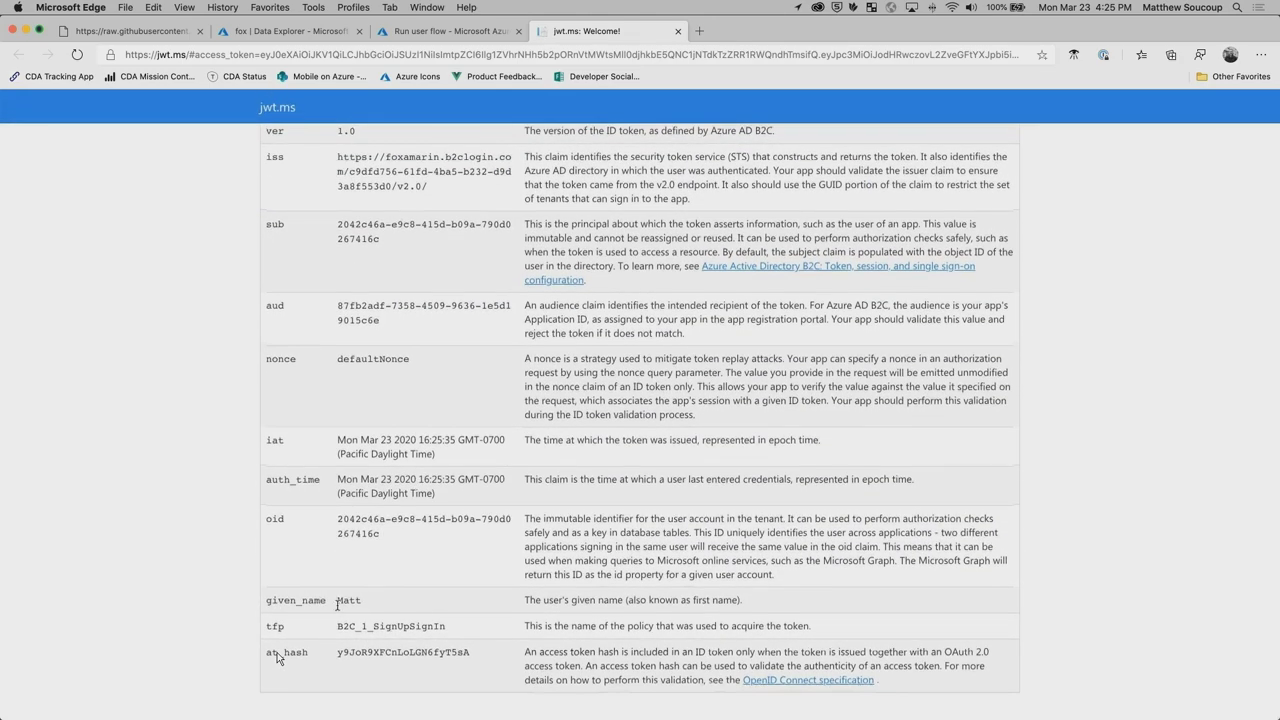
pyautogui.doubleClick(346, 601)
pyautogui.moveTo(447, 627); pyautogui.dragTo(398, 624)
pyautogui.doubleClick(389, 652)
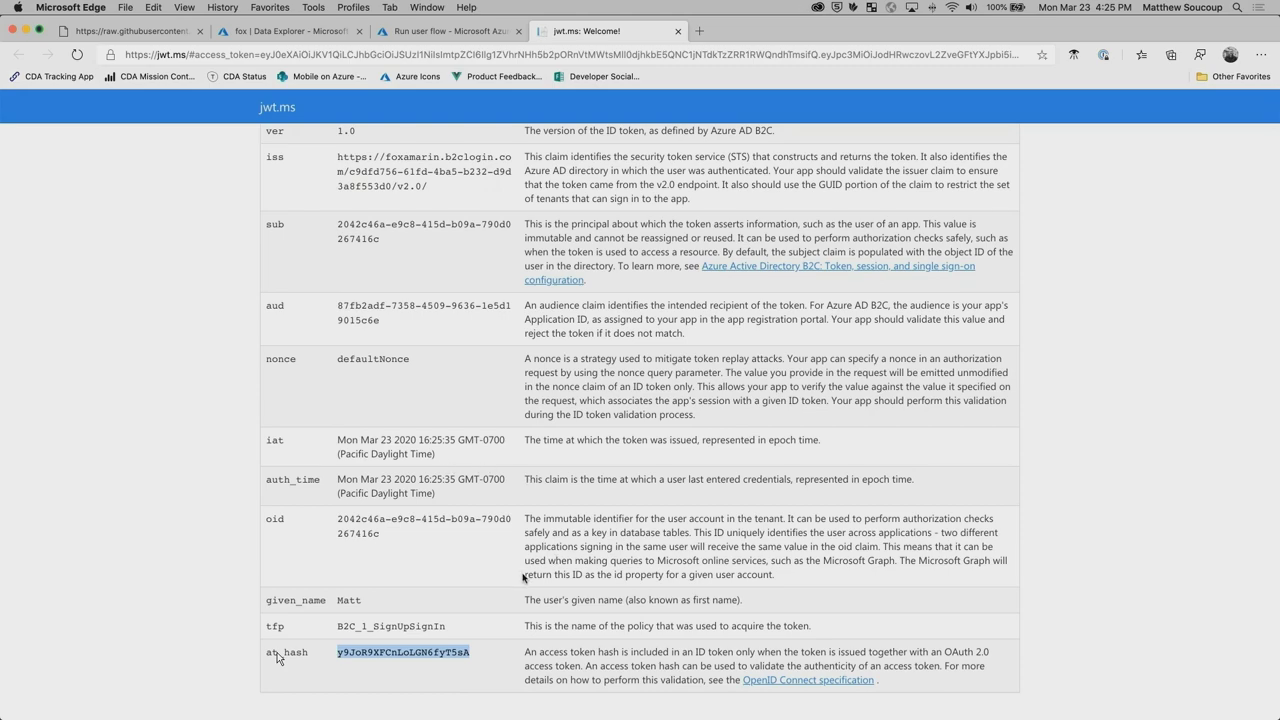
pyautogui.click(298, 33)
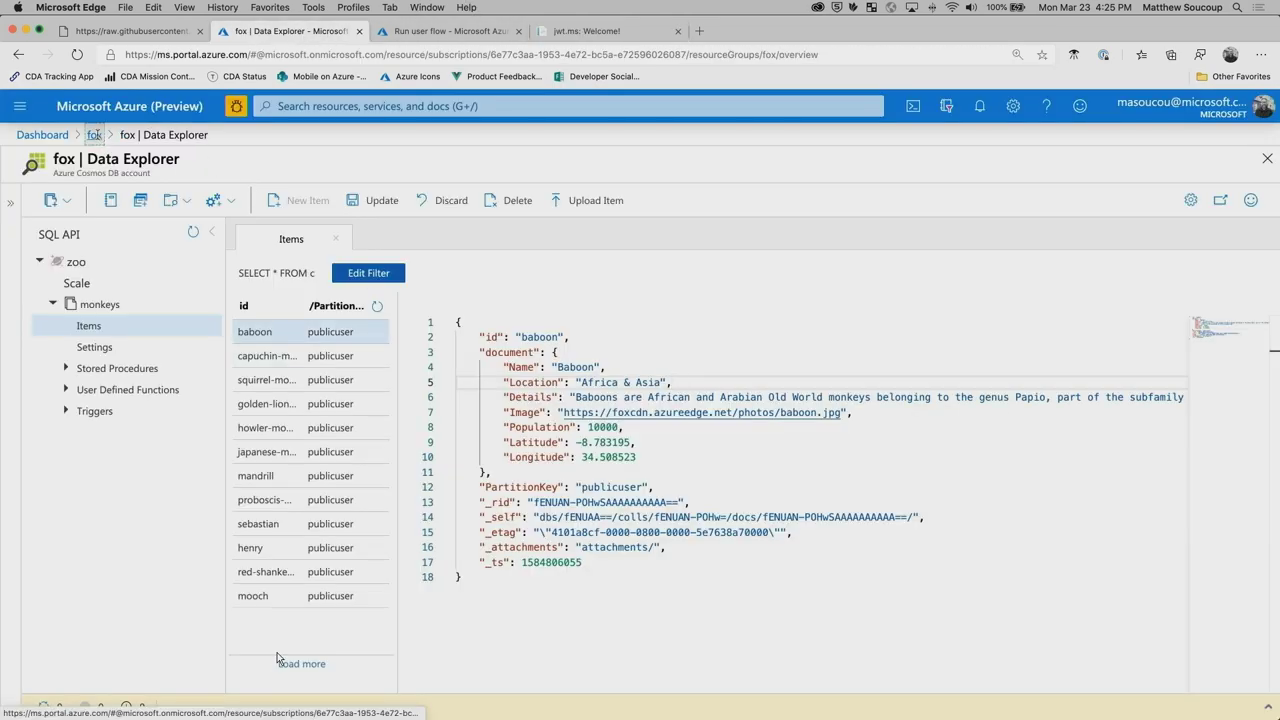
# Open the foxamarin2 function app from the fox resource group and show its Platform features.
pyautogui.click(90, 134)
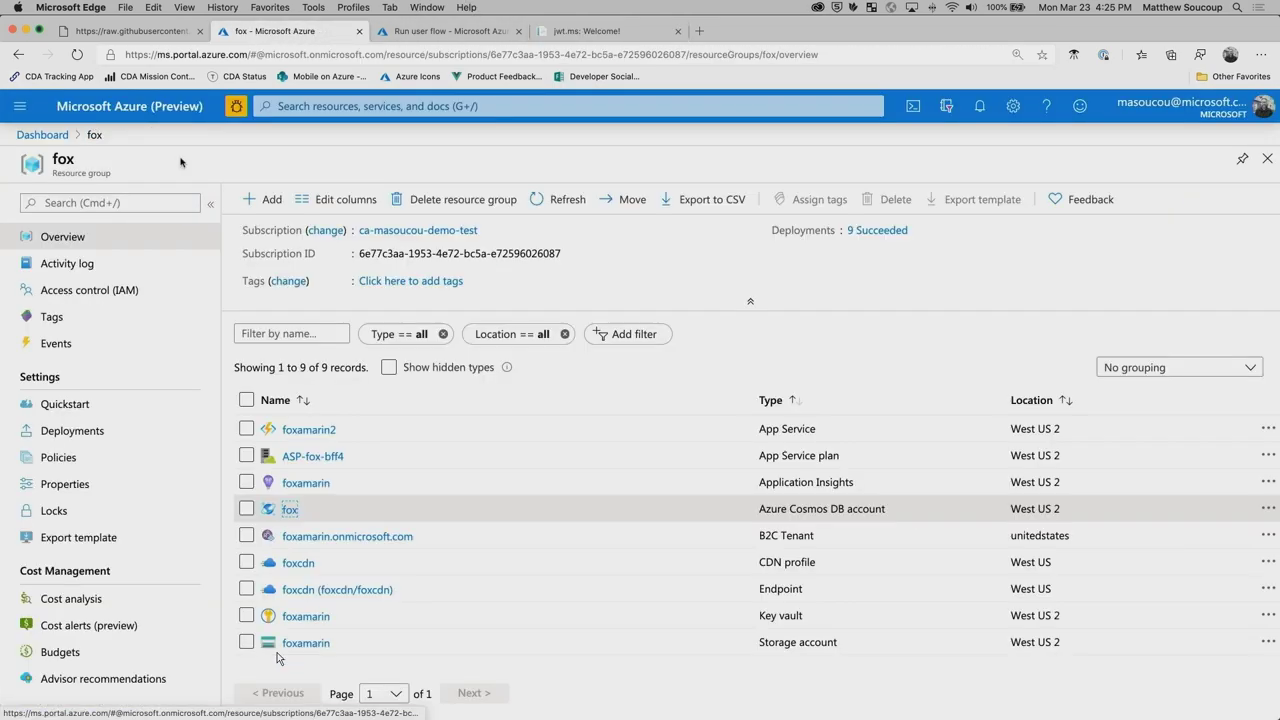
pyautogui.click(328, 430)
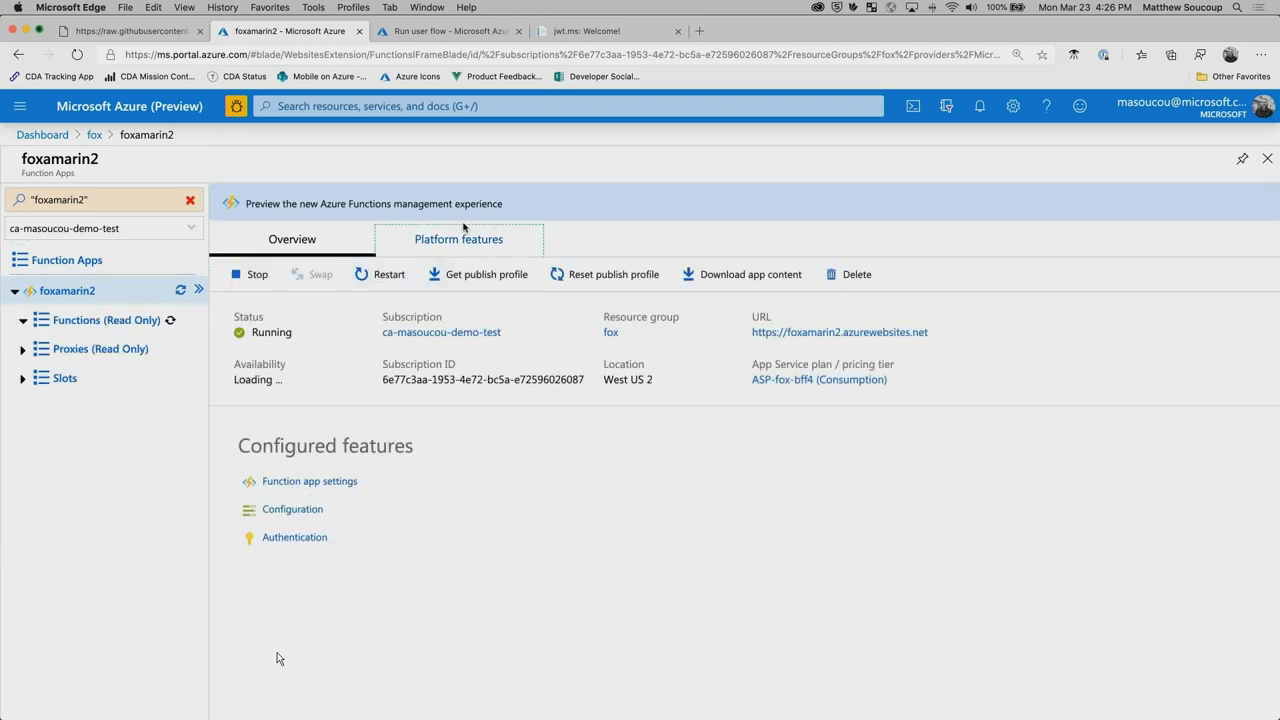
pyautogui.click(294, 540)
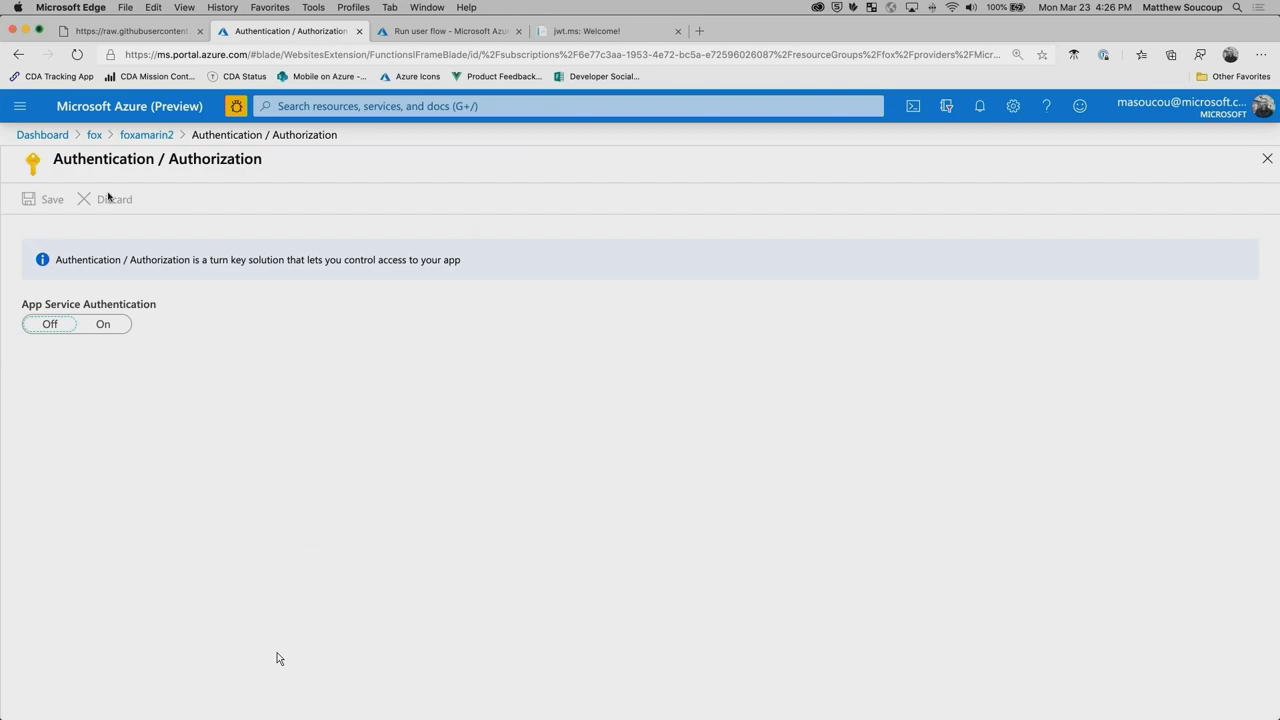
pyautogui.click(126, 136)
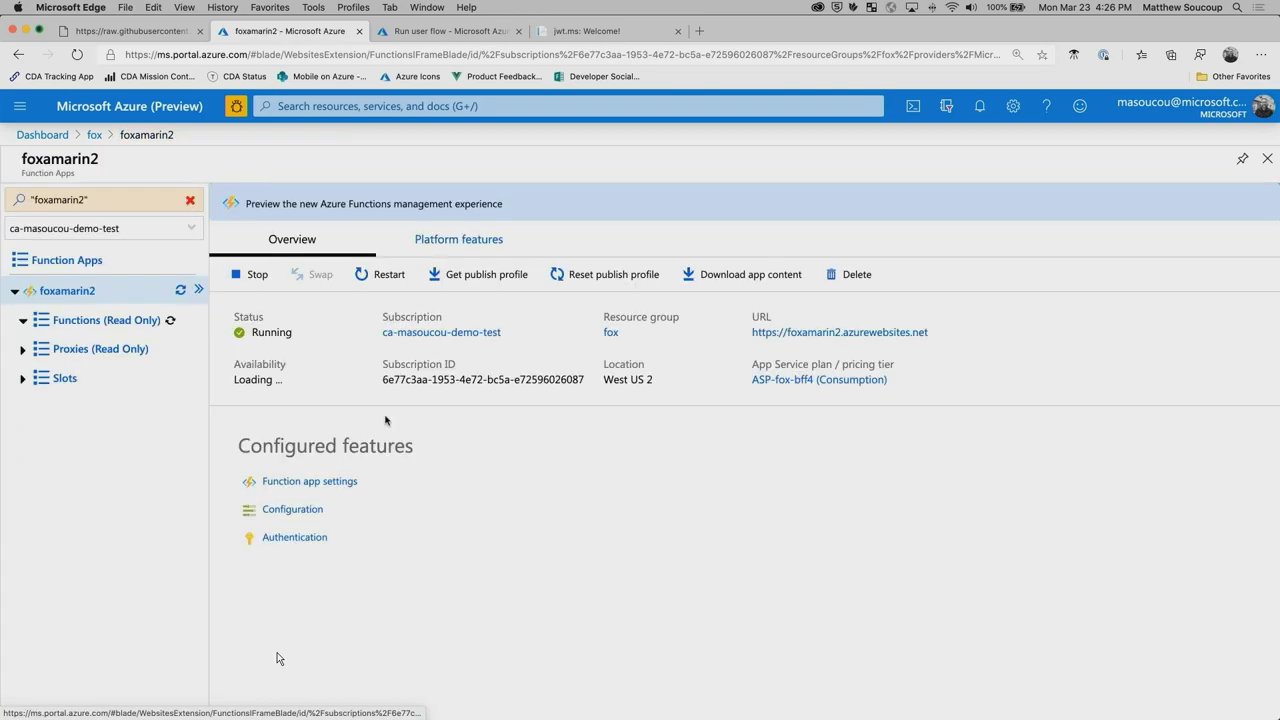
pyautogui.click(280, 486)
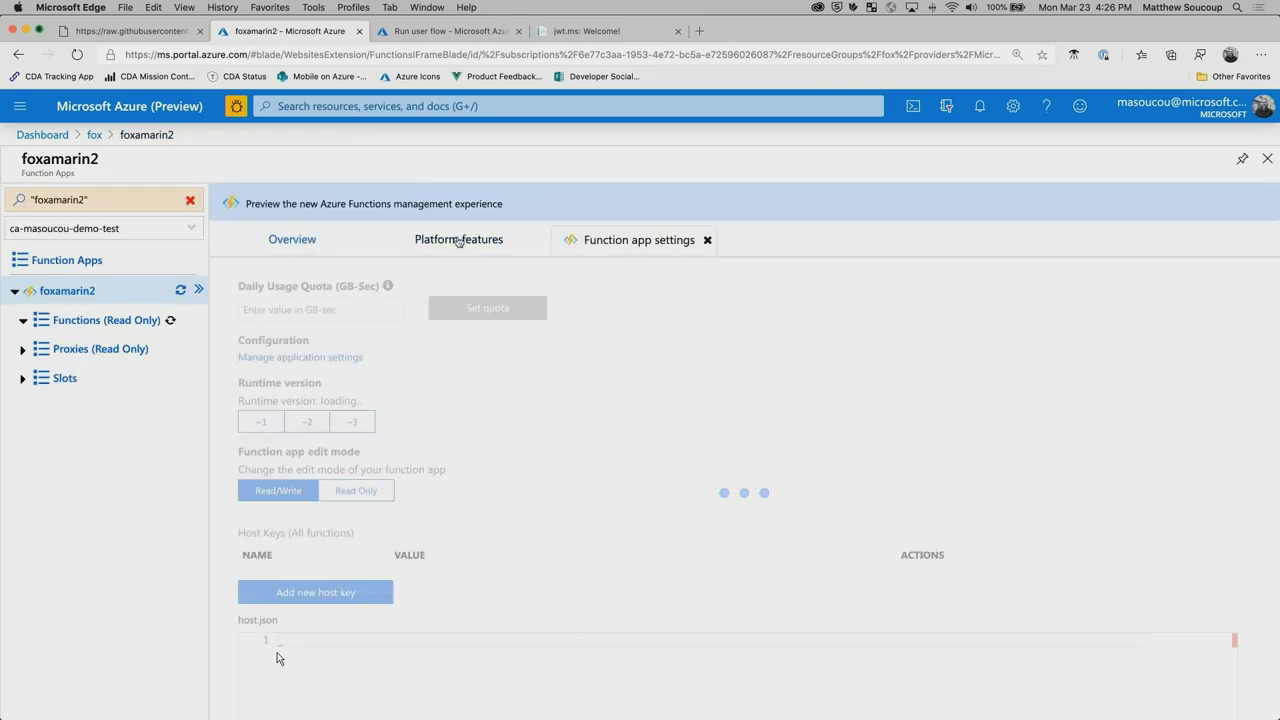
pyautogui.click(450, 241)
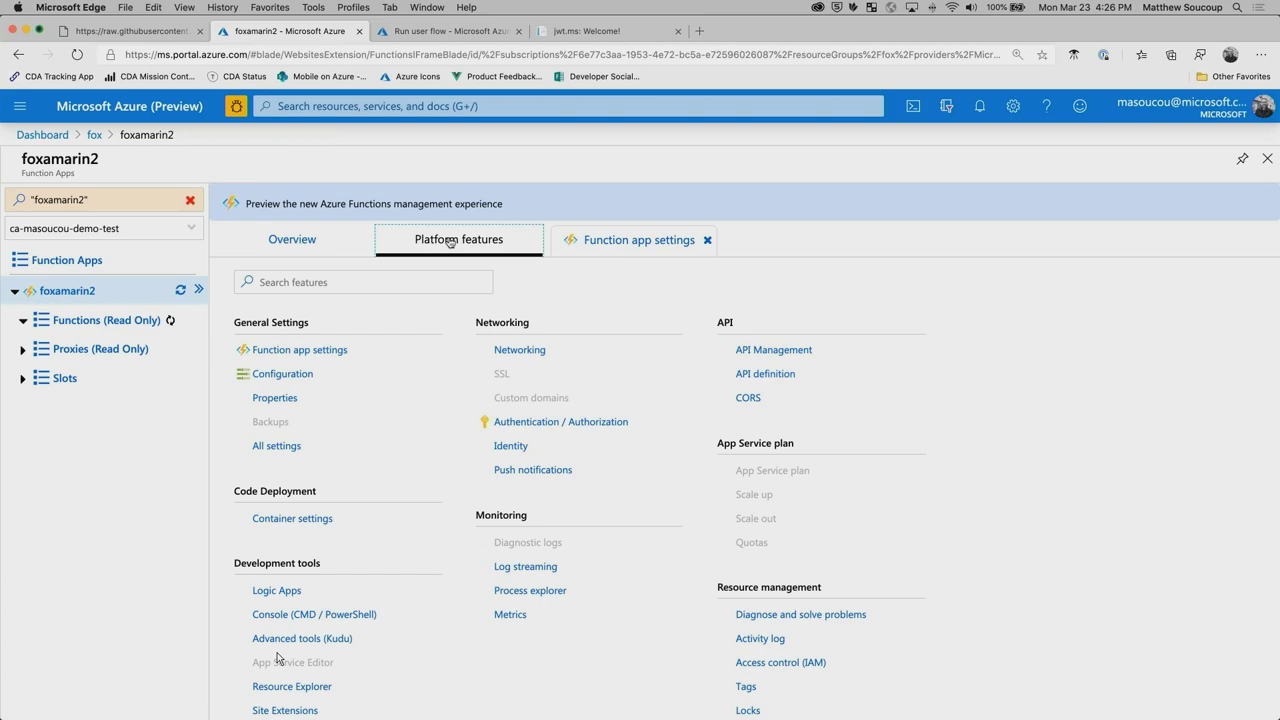
# Set the Azure Active Directory authentication provider to Advanced management mode.
pyautogui.click(536, 422)
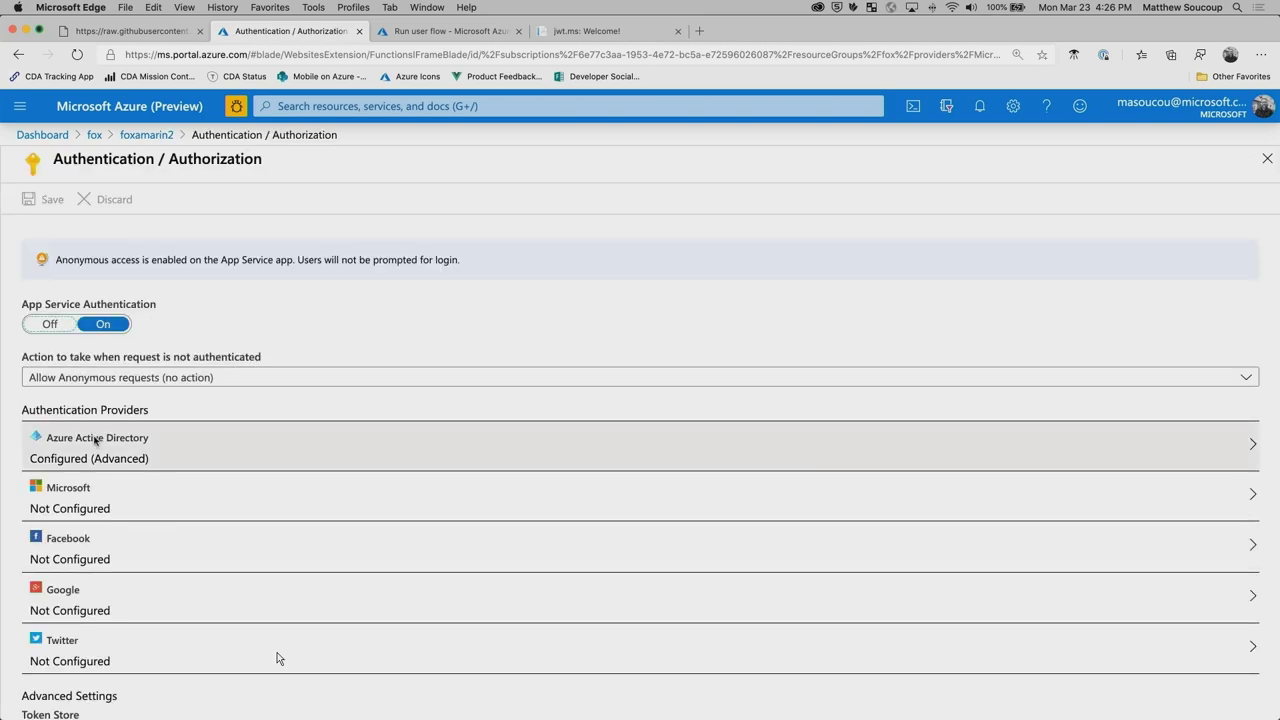
pyautogui.click(163, 451)
pyautogui.click(162, 339)
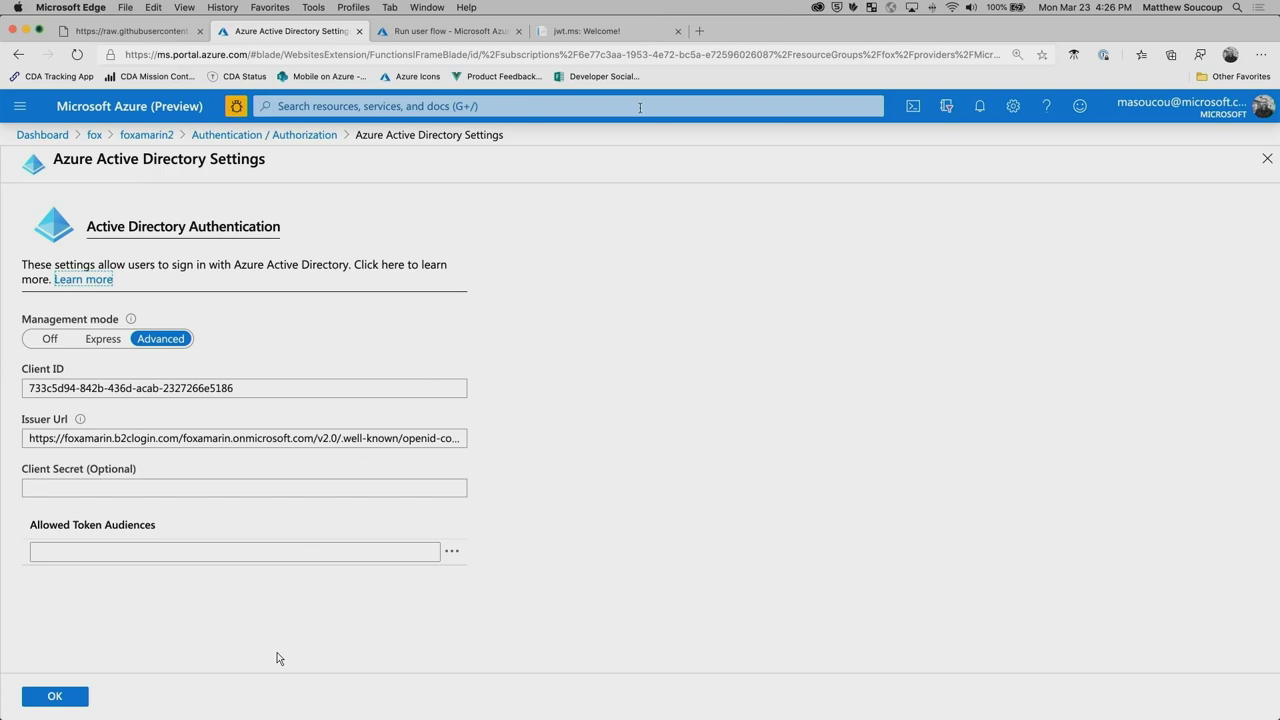
# Check the decoded token in jwt.ms, then return to foxamarin2 and show all open windows.
pyautogui.click(618, 35)
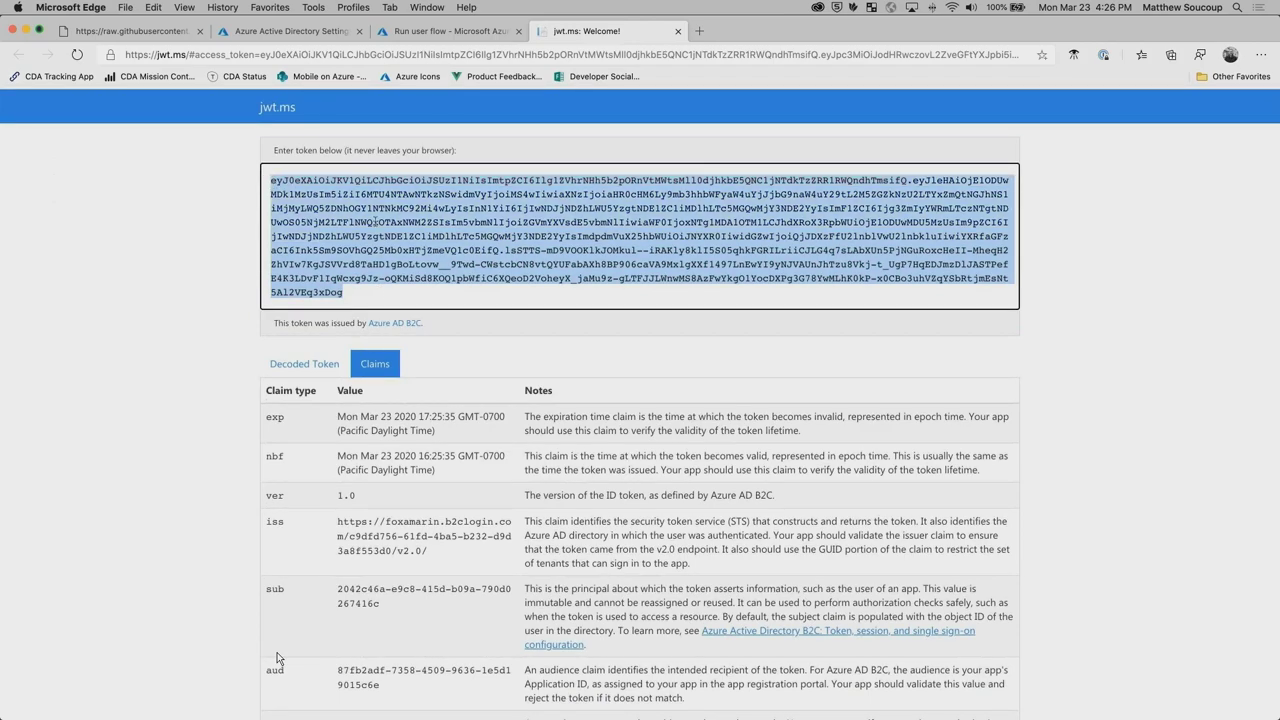
pyautogui.click(430, 37)
pyautogui.click(306, 44)
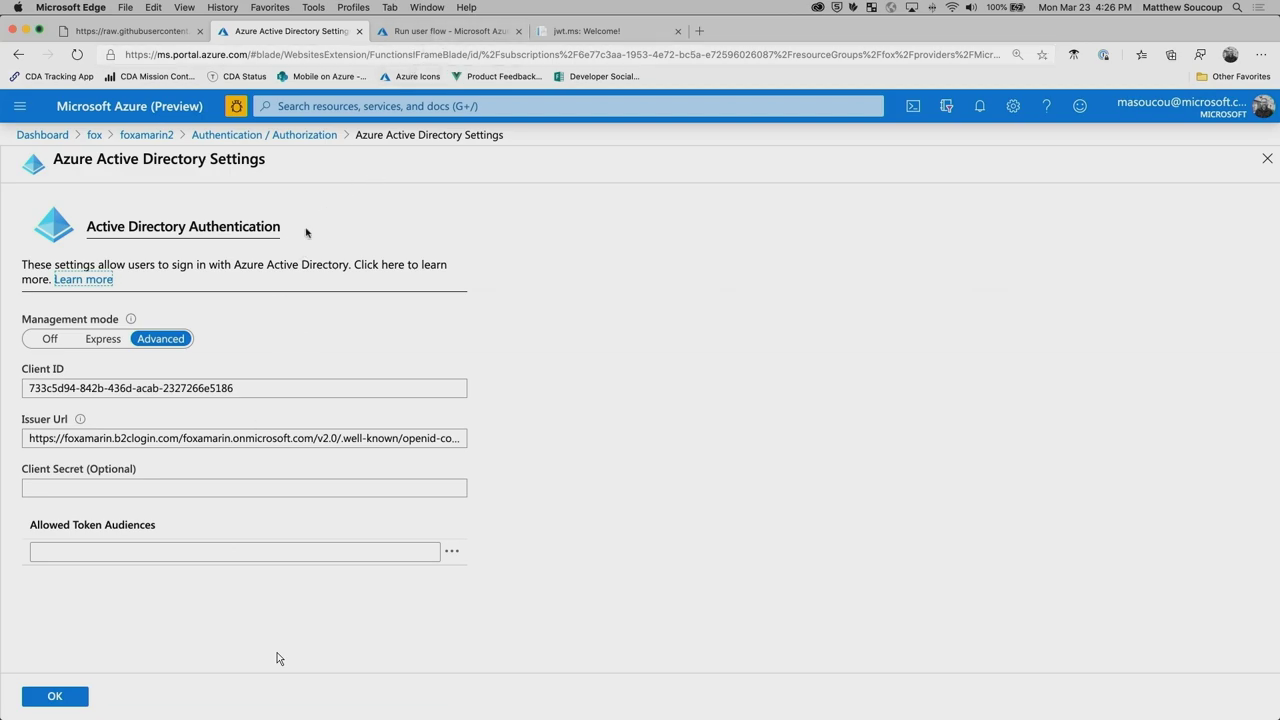
pyautogui.click(146, 134)
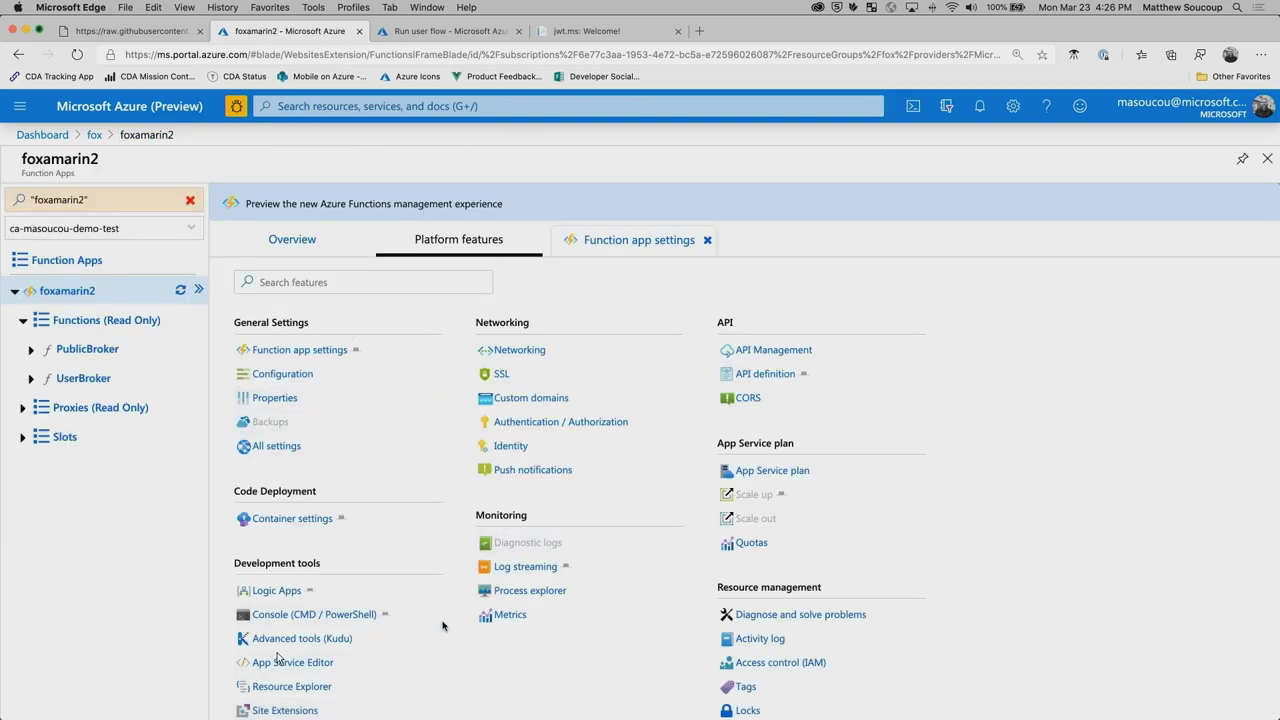
pyautogui.hotkey('ctrl', 'Up')
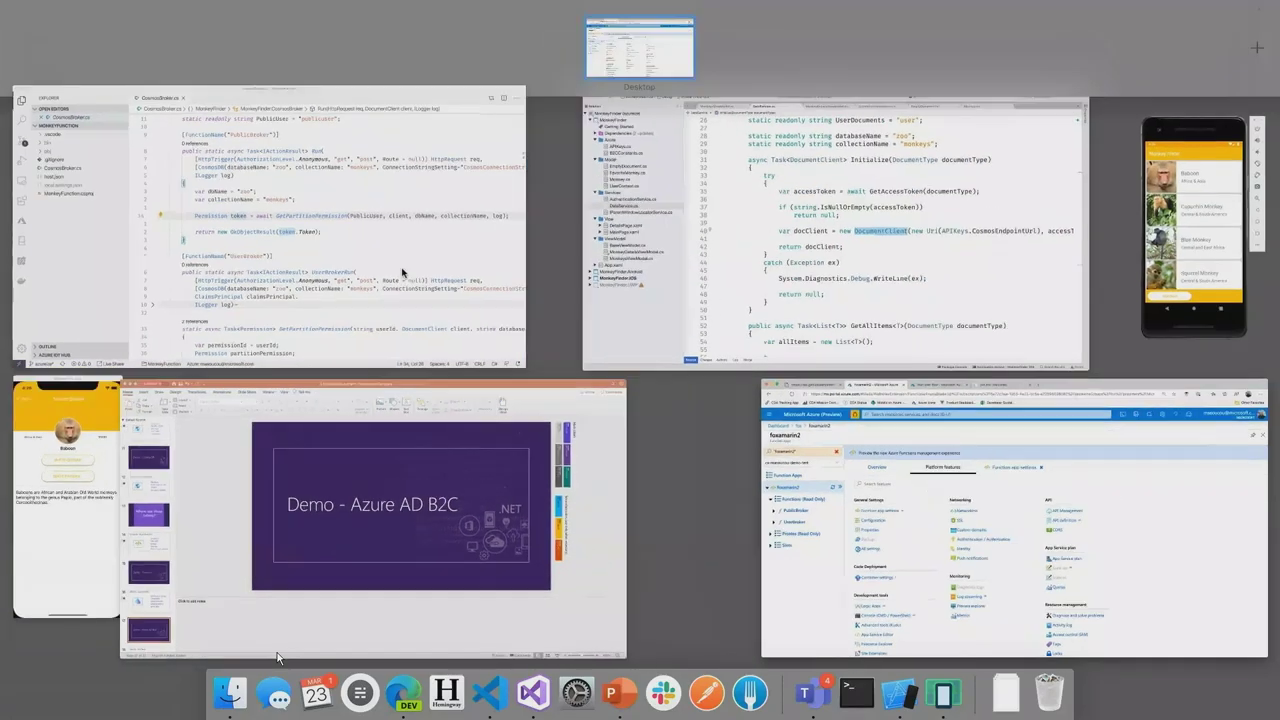
# Inspect CosmosBroker.cs granting signed-in users PermissionMode.All, then switch to the iOS Simulator.
pyautogui.click(403, 272)
pyautogui.scroll(-3, 468, 352)
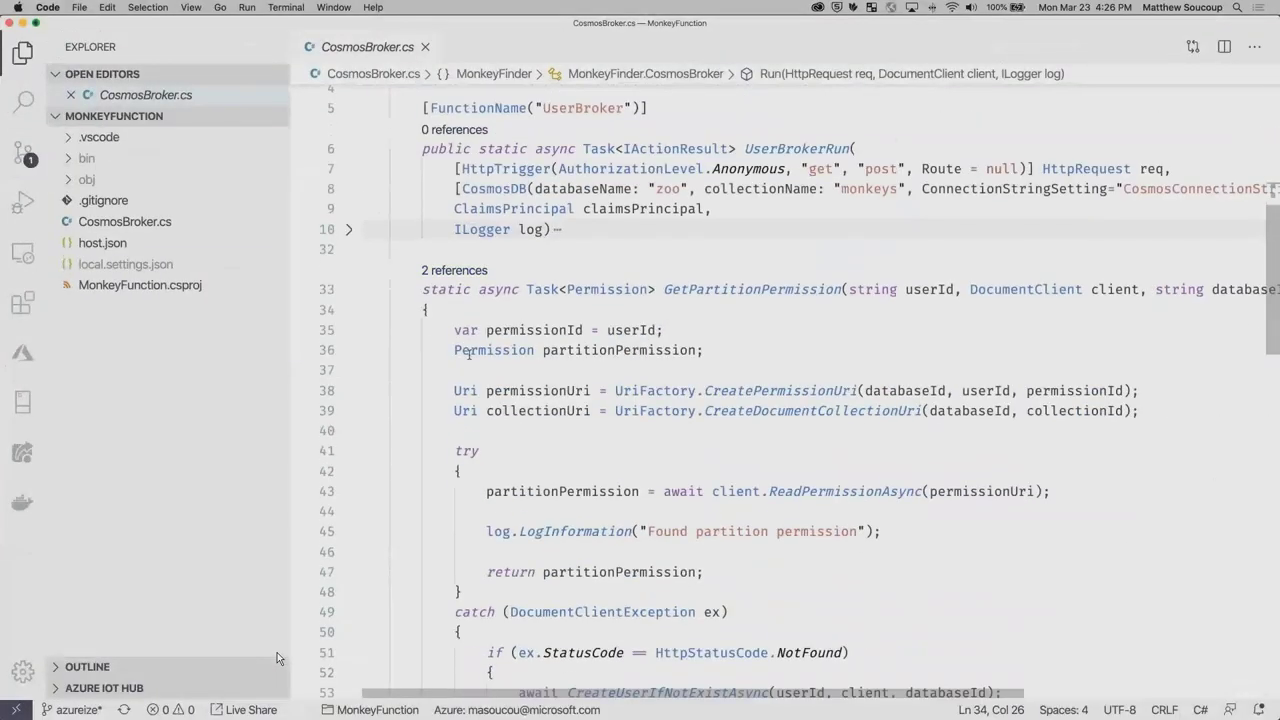
pyautogui.click(775, 148)
pyautogui.press('super+z')
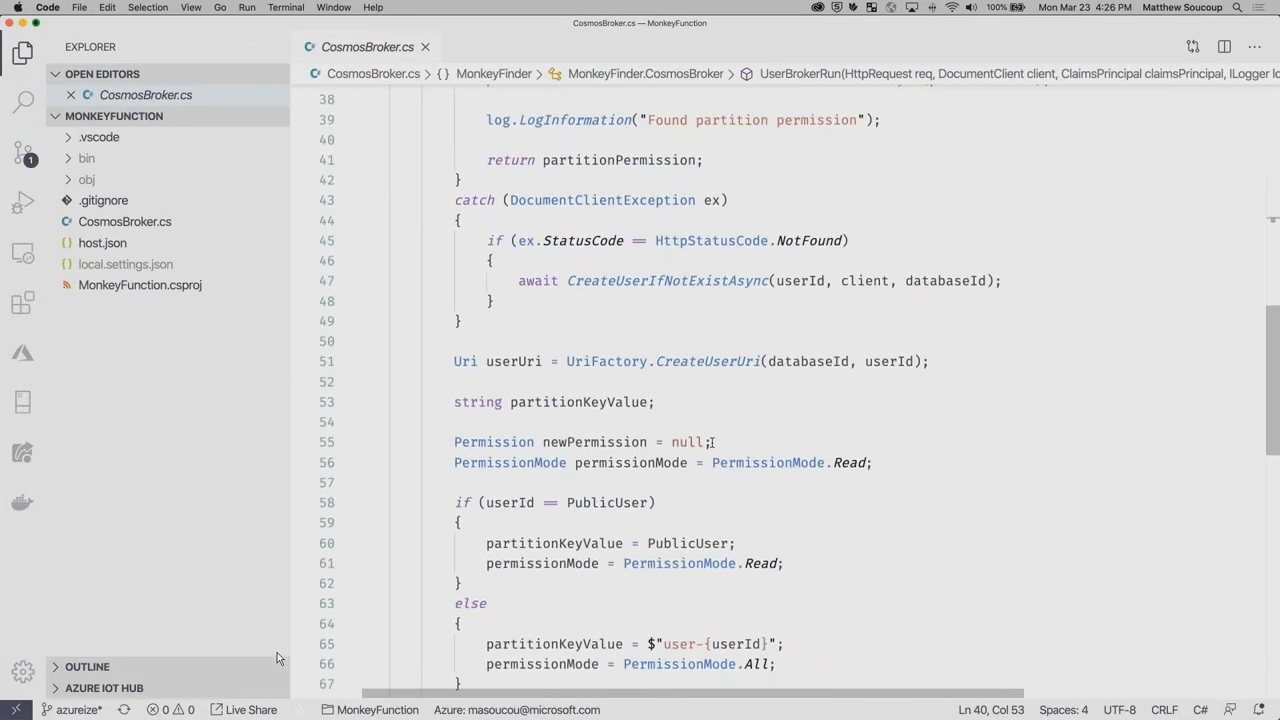
pyautogui.scroll(-8, 712, 442)
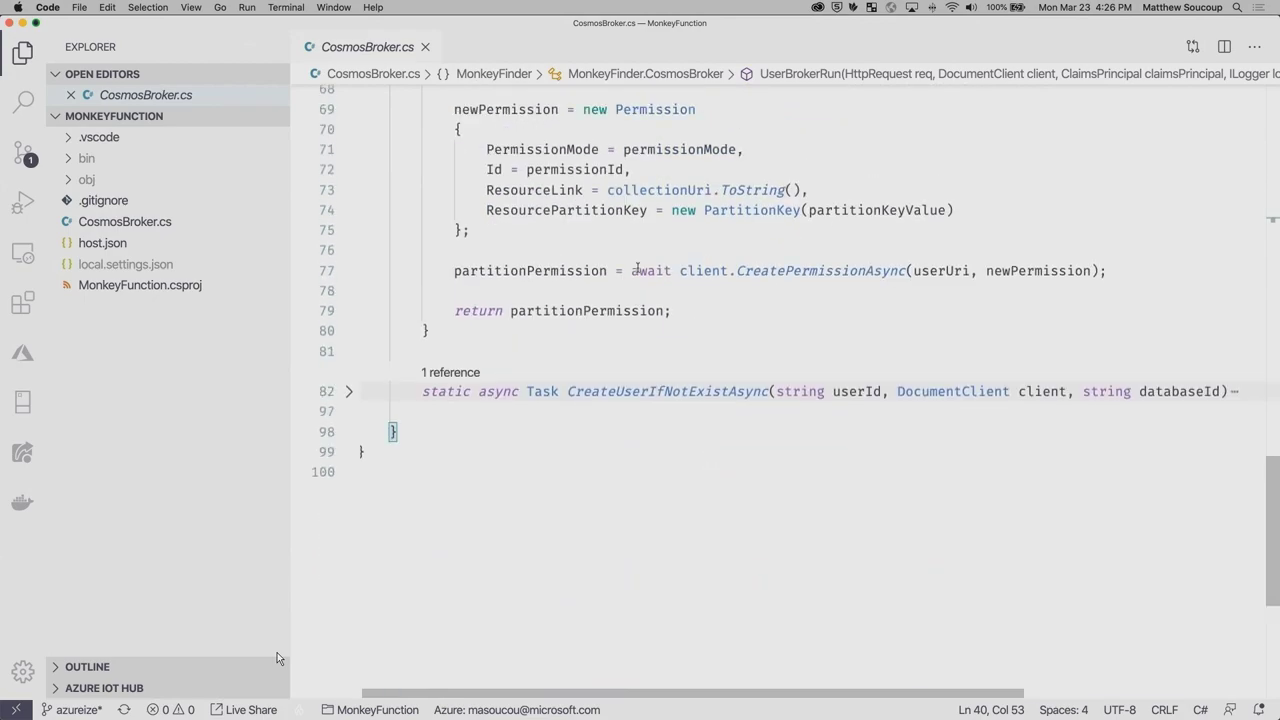
pyautogui.scroll(5, 754, 354)
pyautogui.click(725, 371)
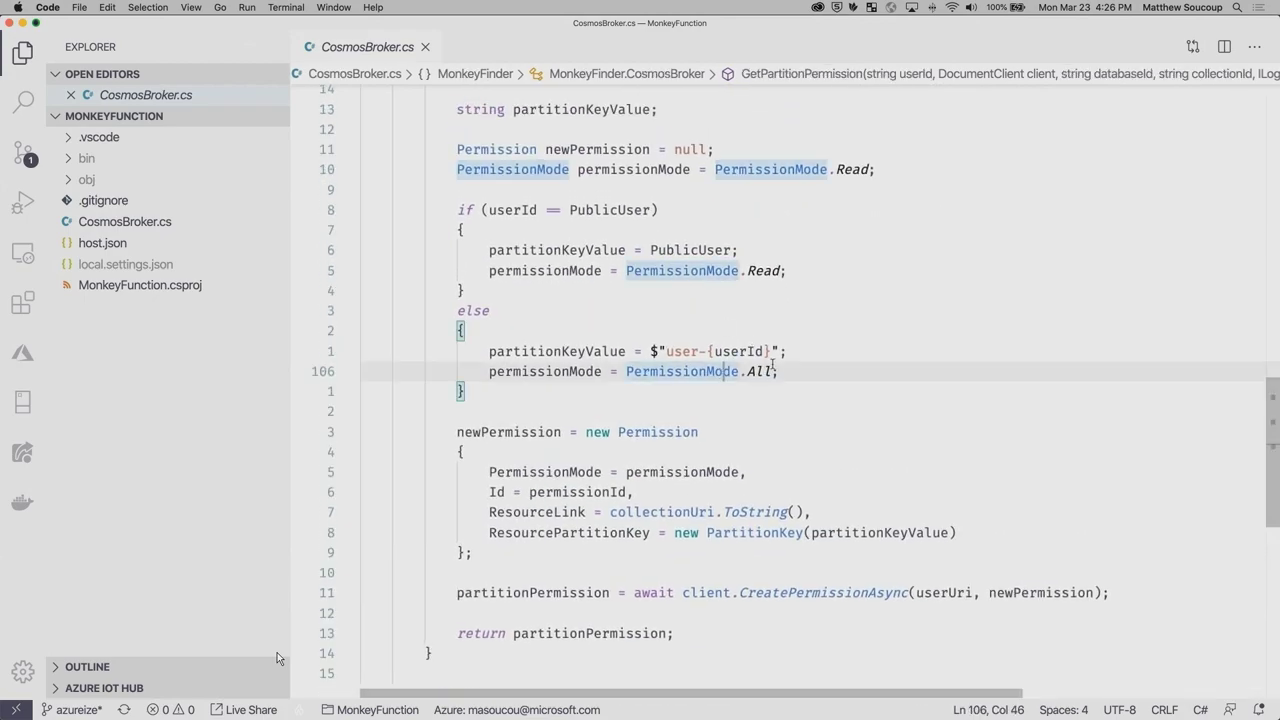
pyautogui.click(729, 352)
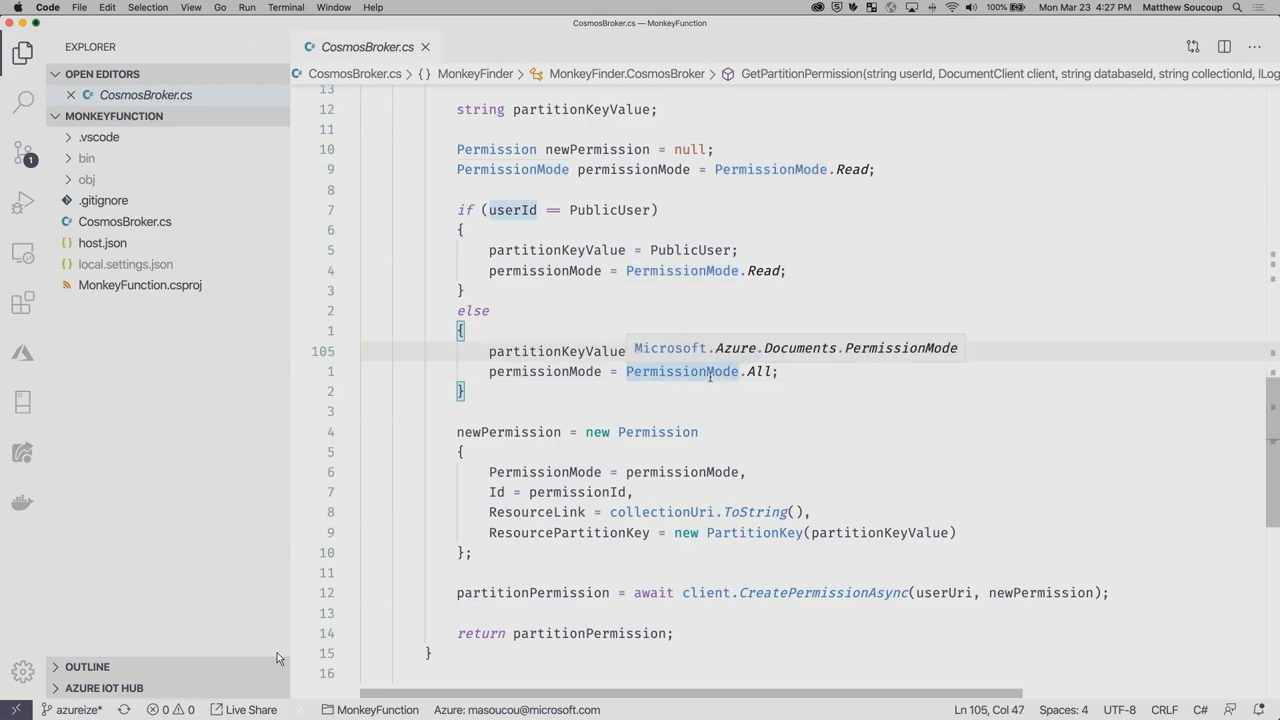
pyautogui.click(738, 371)
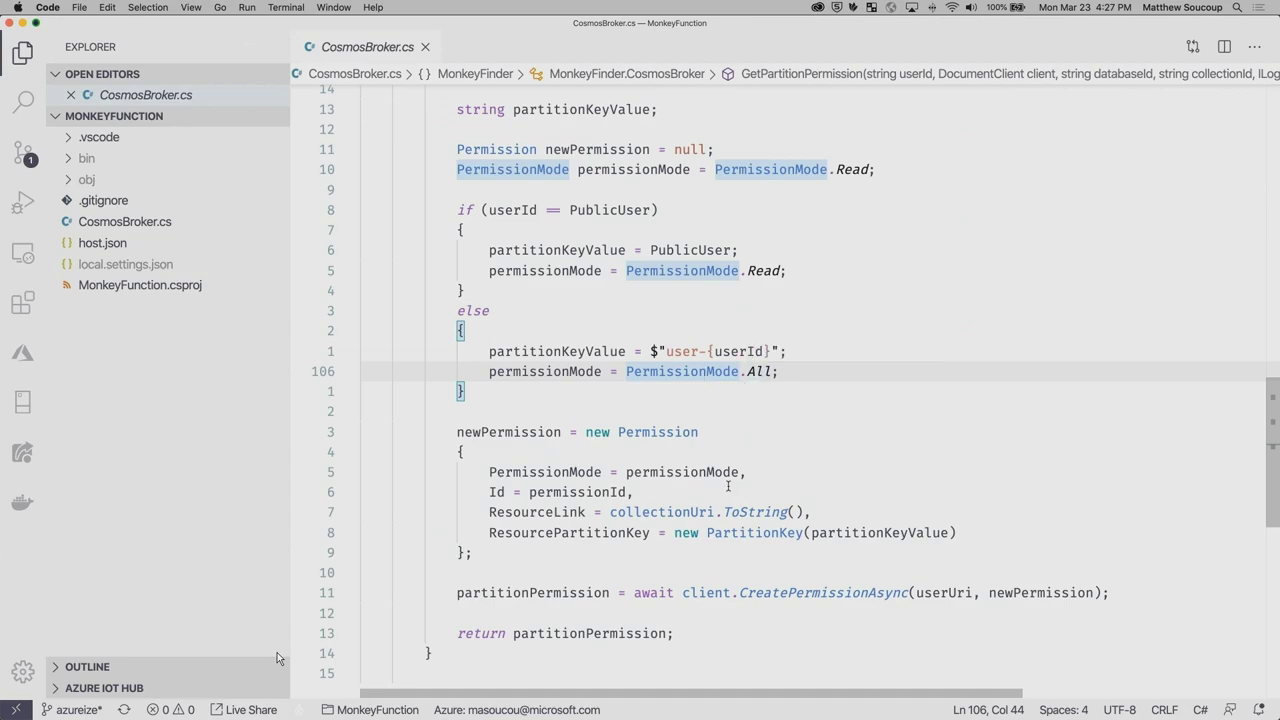
pyautogui.press('super+Tab')
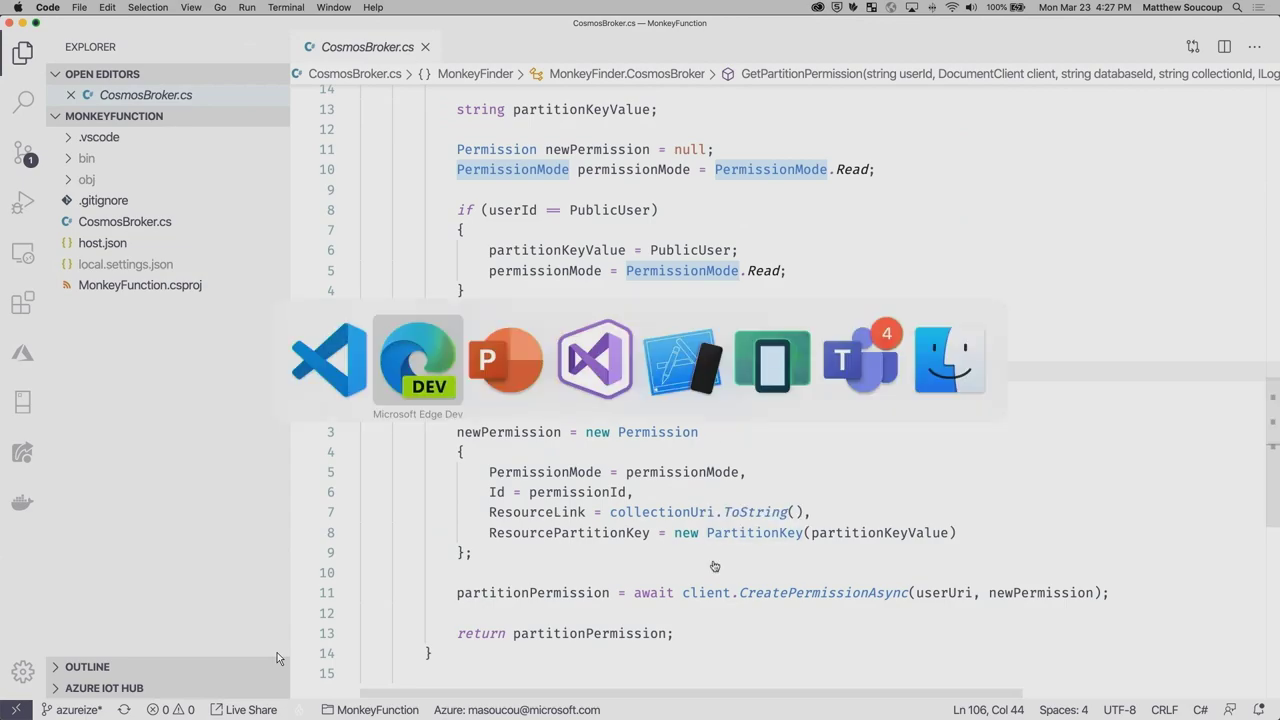
pyautogui.press('super+Tab')
pyautogui.press('super+Tab')
pyautogui.press('super+Tab')
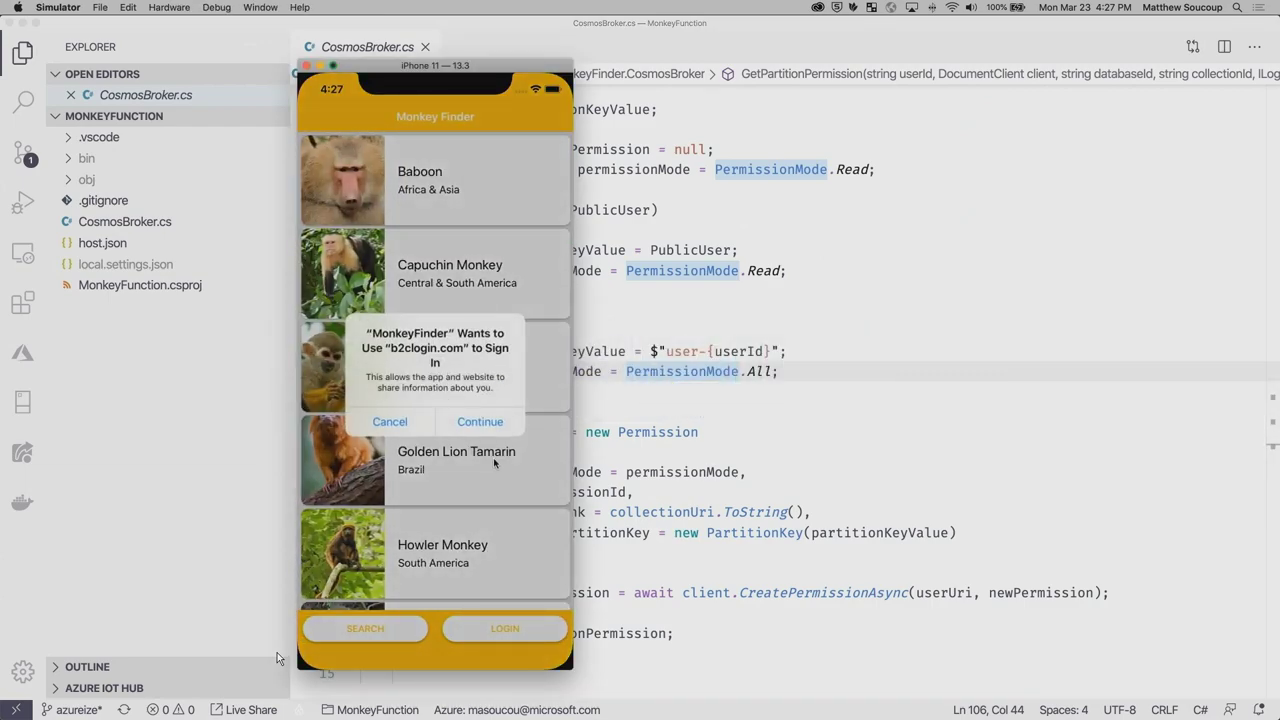
# Allow b2clogin.com and sign in with the test account's e-mail address and password.
pyautogui.click(484, 423)
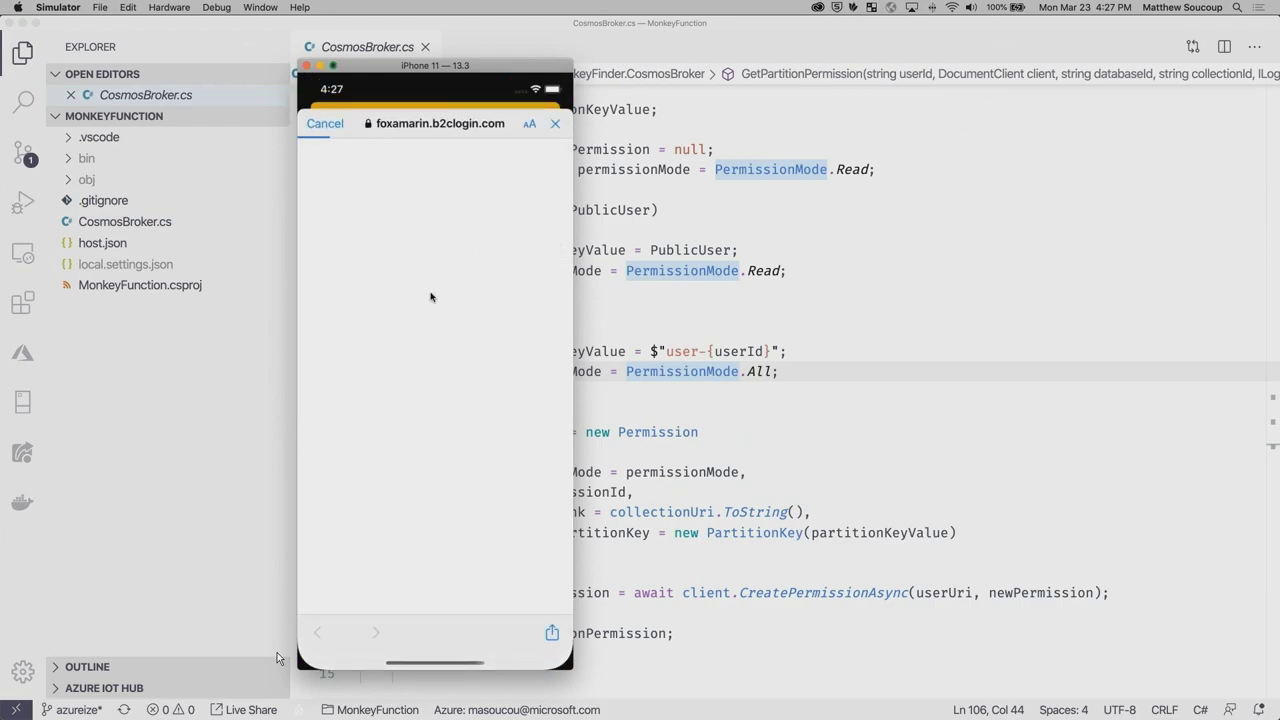
pyautogui.click(404, 373)
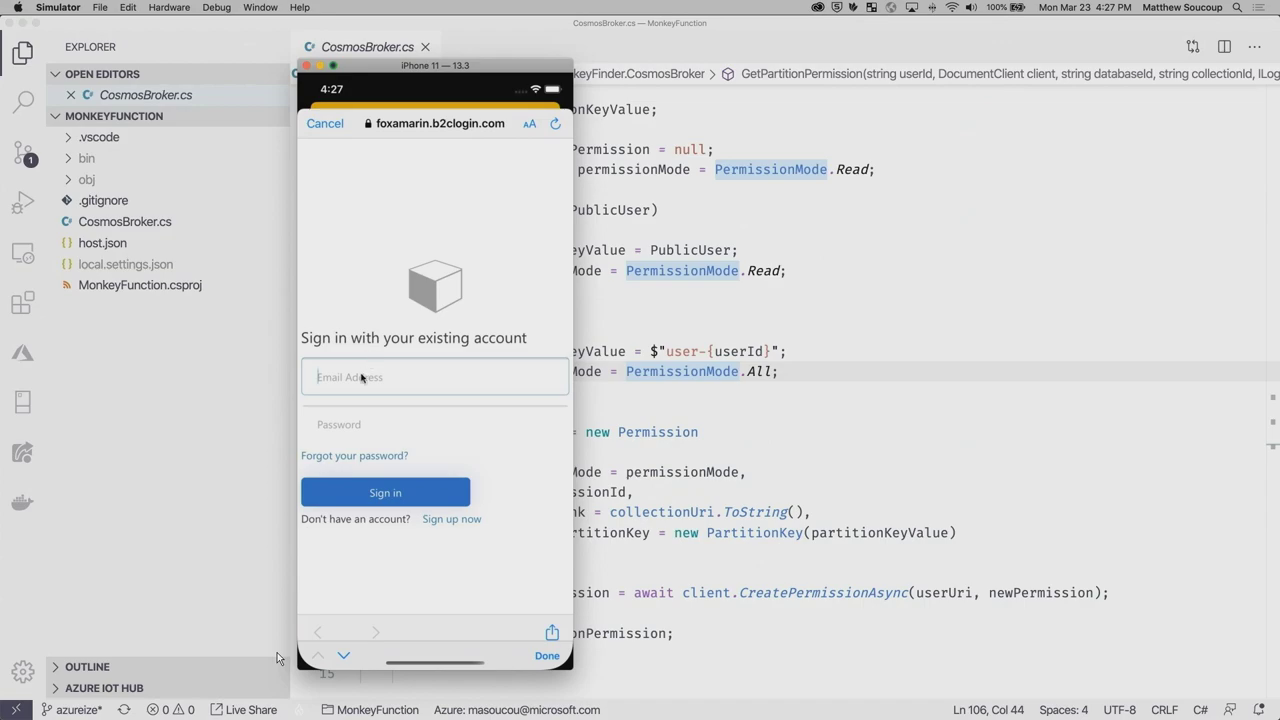
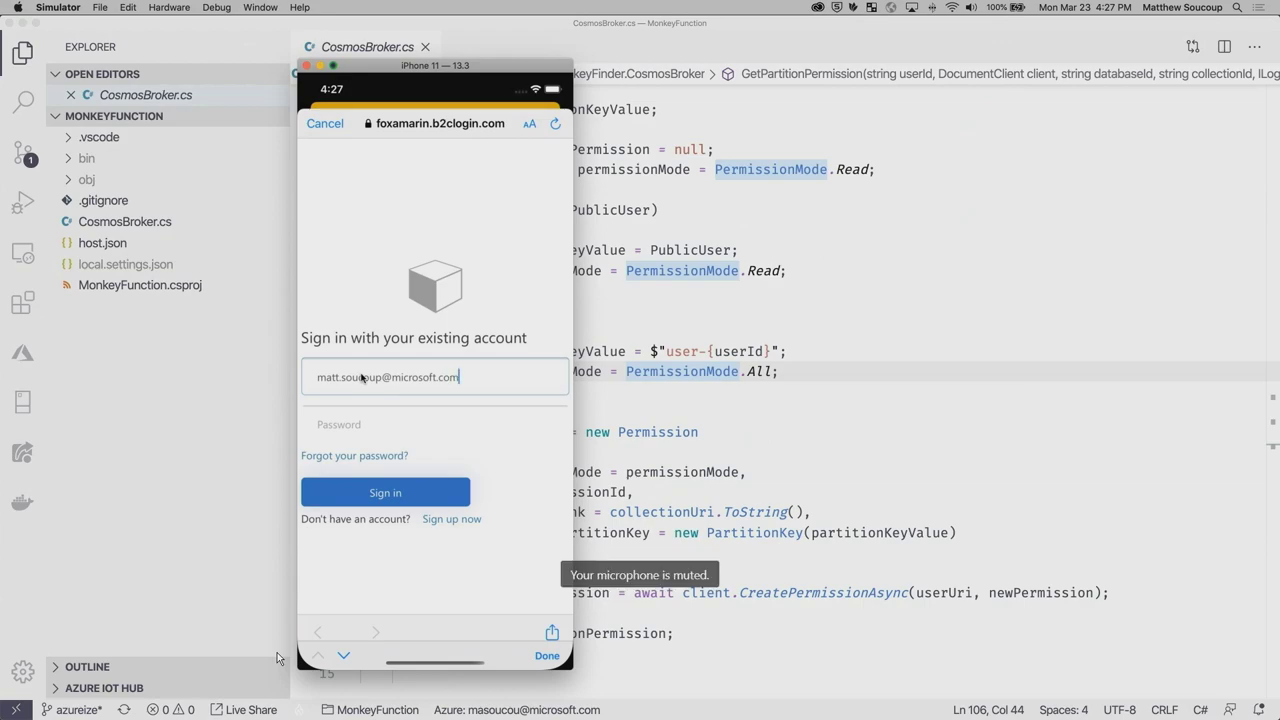
pyautogui.press('Tab')
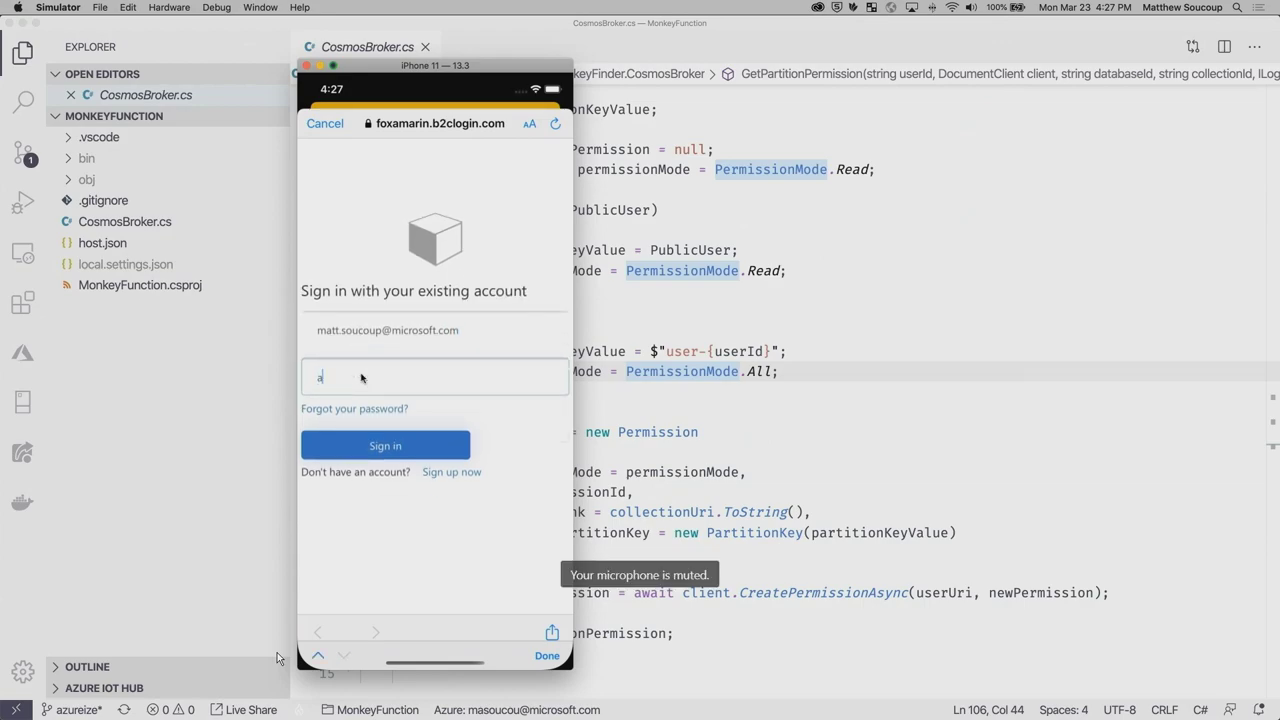
pyautogui.click(467, 453)
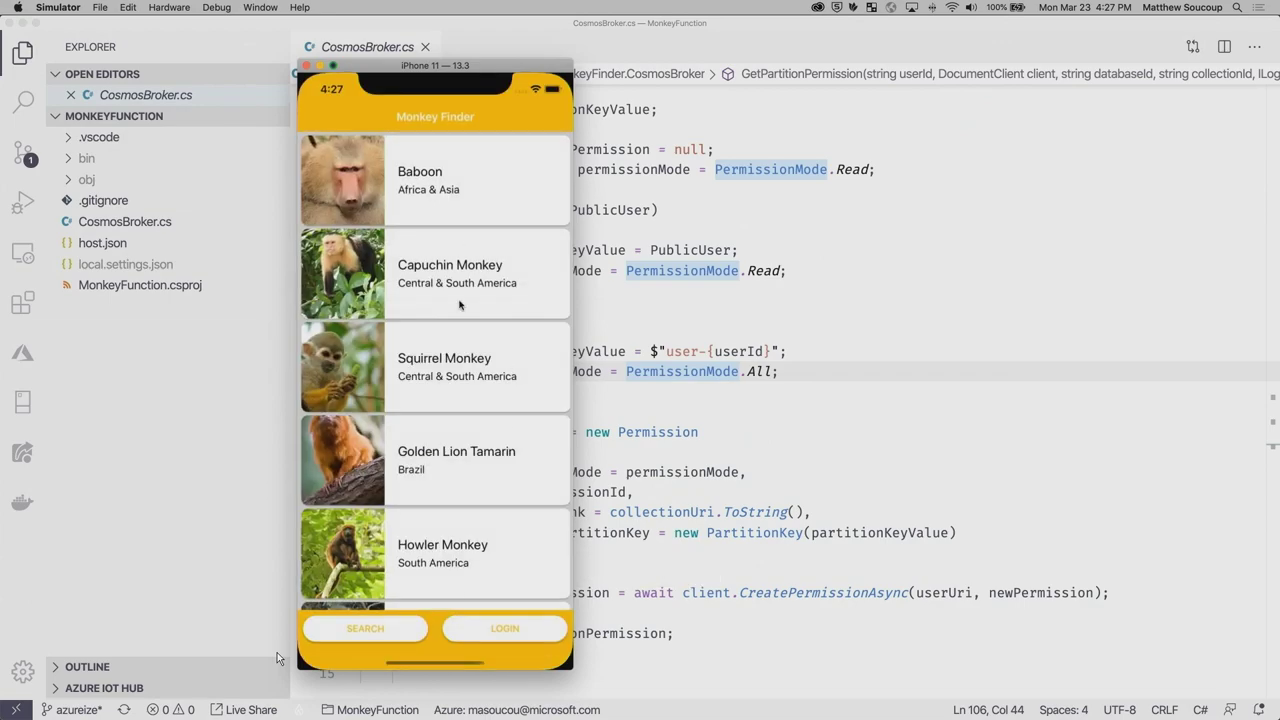
# Log in to MonkeyFinder, open Baboon, mark it as favorite, and place the simulator beside the code.
pyautogui.click(485, 626)
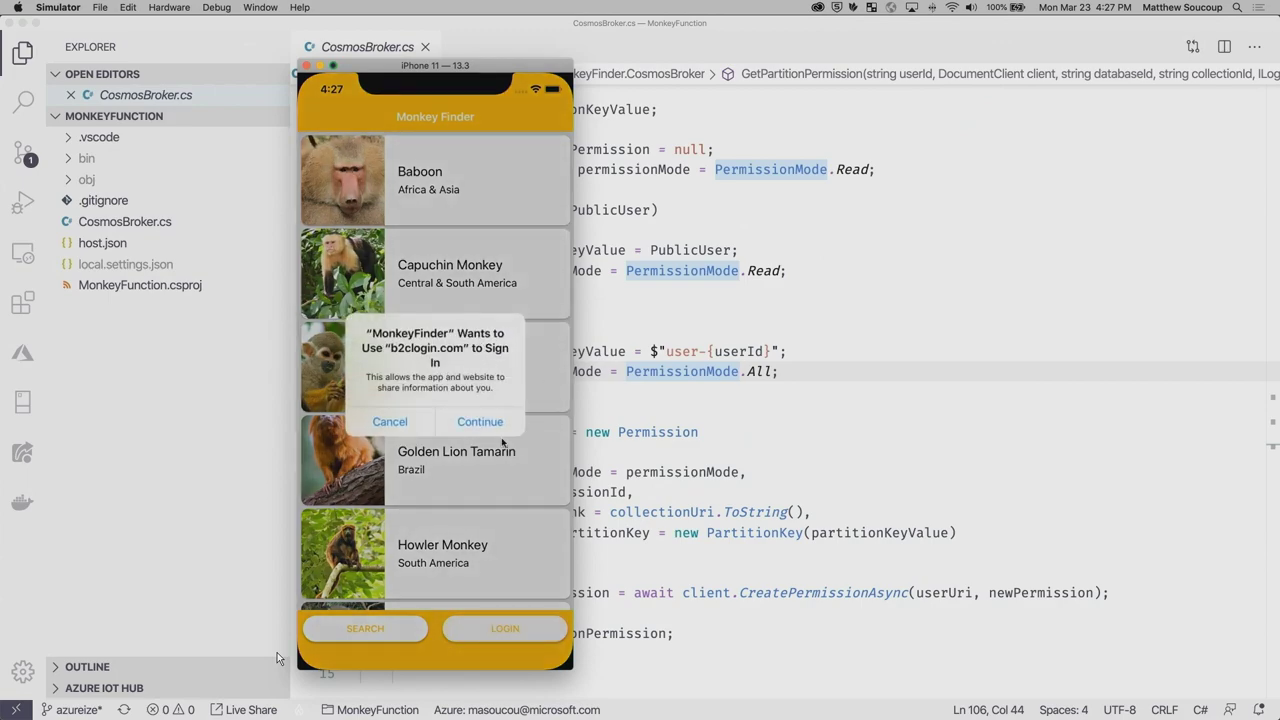
pyautogui.click(460, 422)
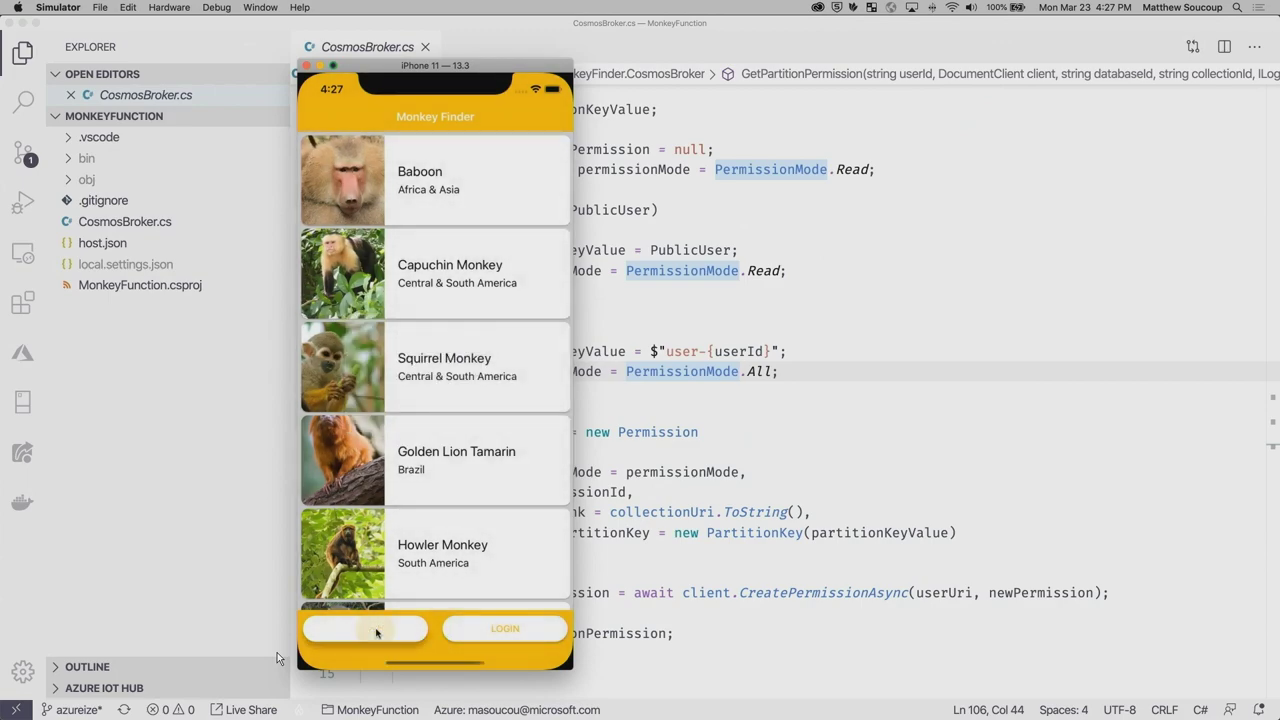
pyautogui.click(457, 206)
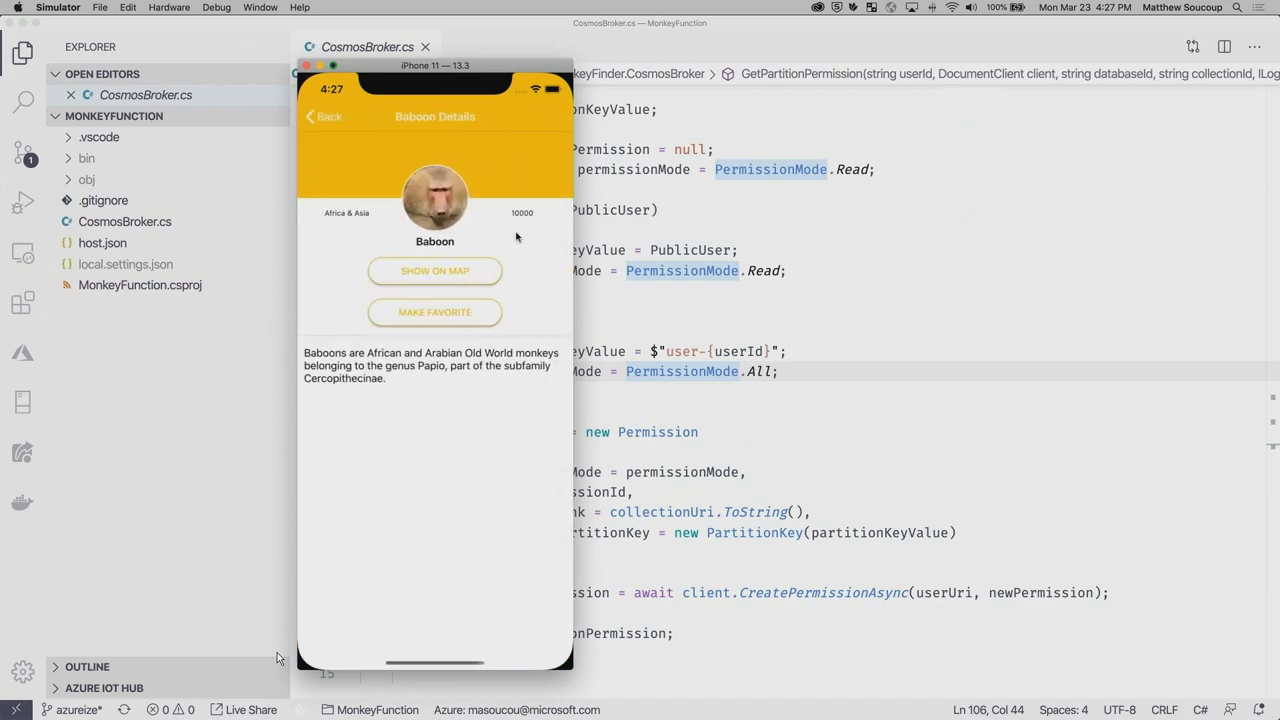
pyautogui.click(463, 318)
pyautogui.moveTo(463, 66); pyautogui.dragTo(925, 23)
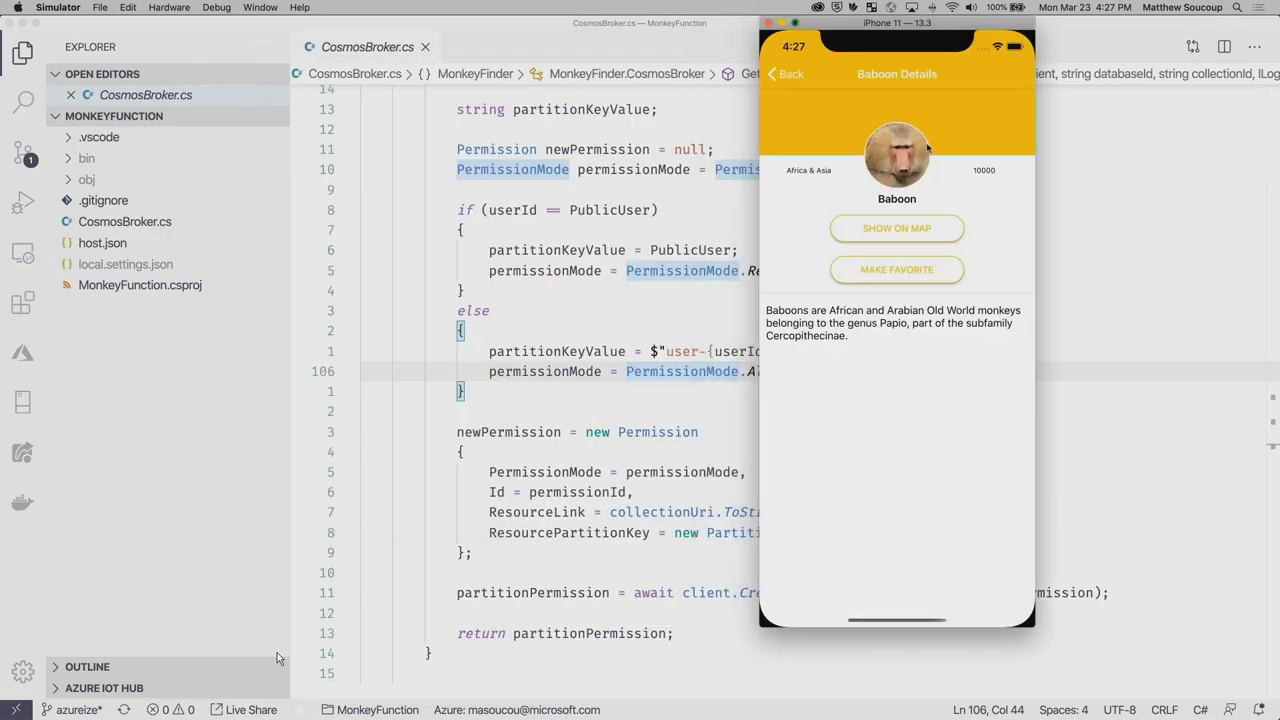
# Refresh the monkey list and check the Baboon details page.
pyautogui.click(790, 74)
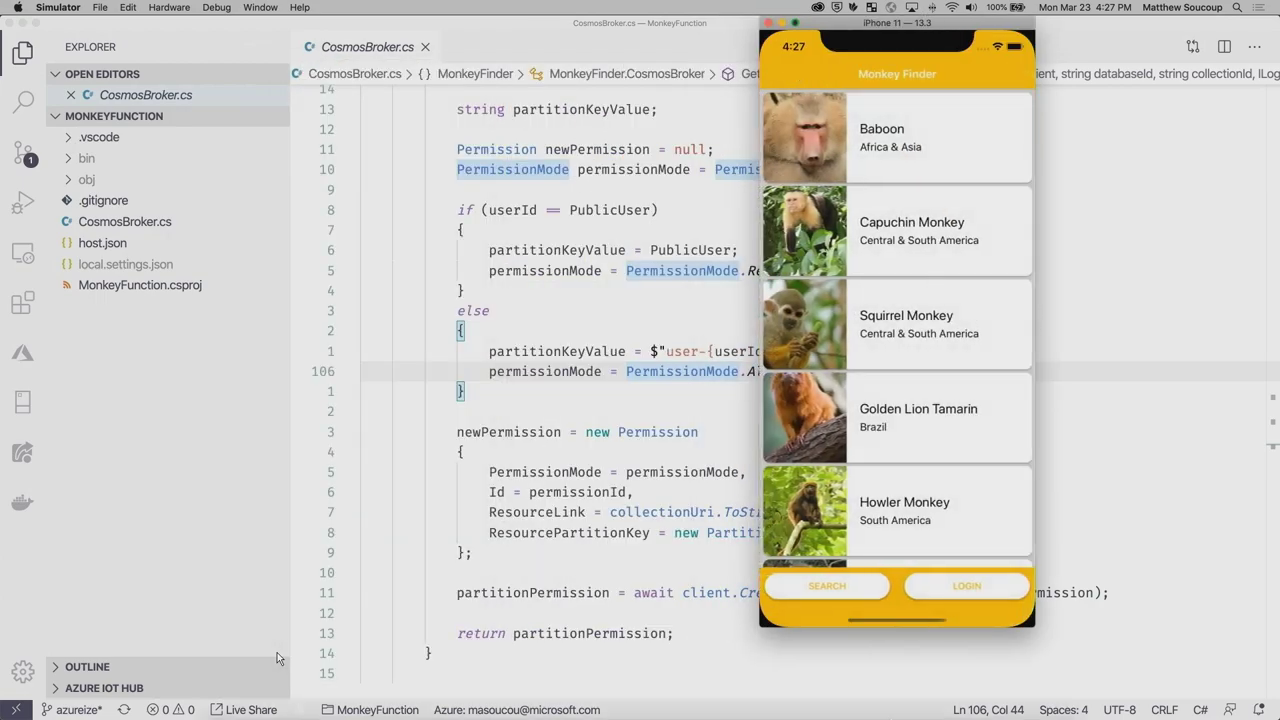
pyautogui.moveTo(914, 210); pyautogui.dragTo(848, 566)
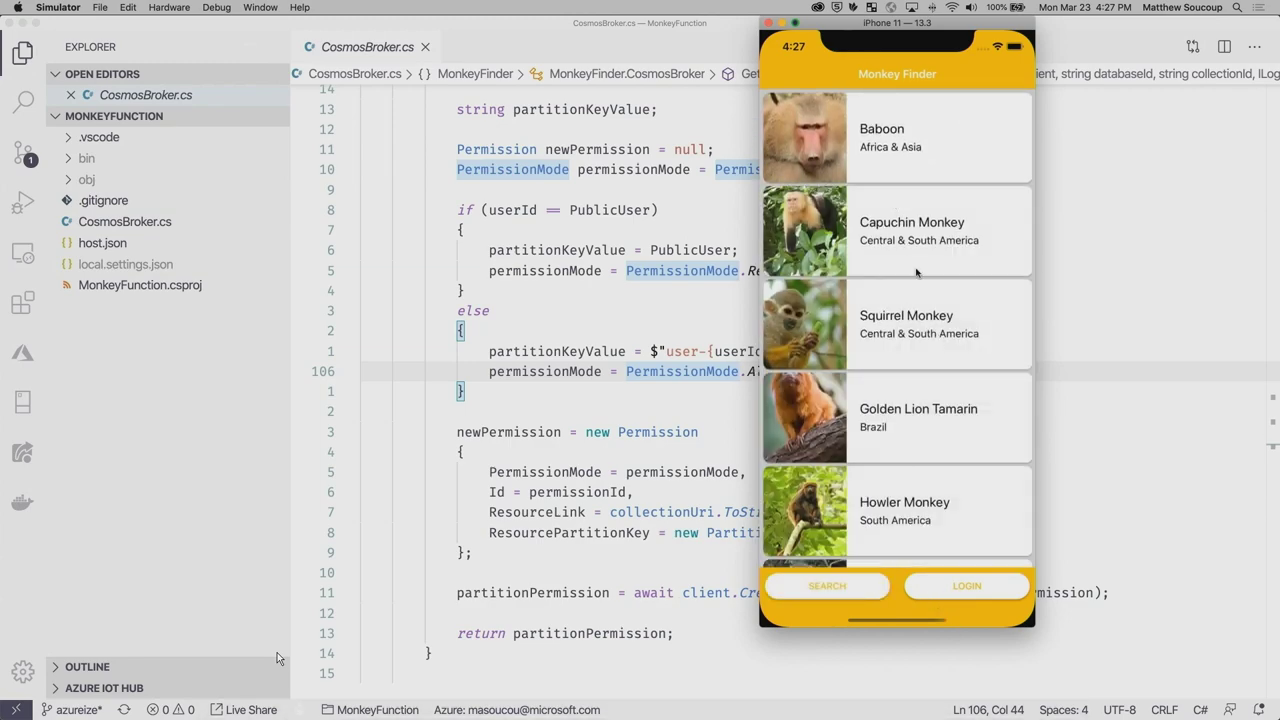
pyautogui.click(899, 145)
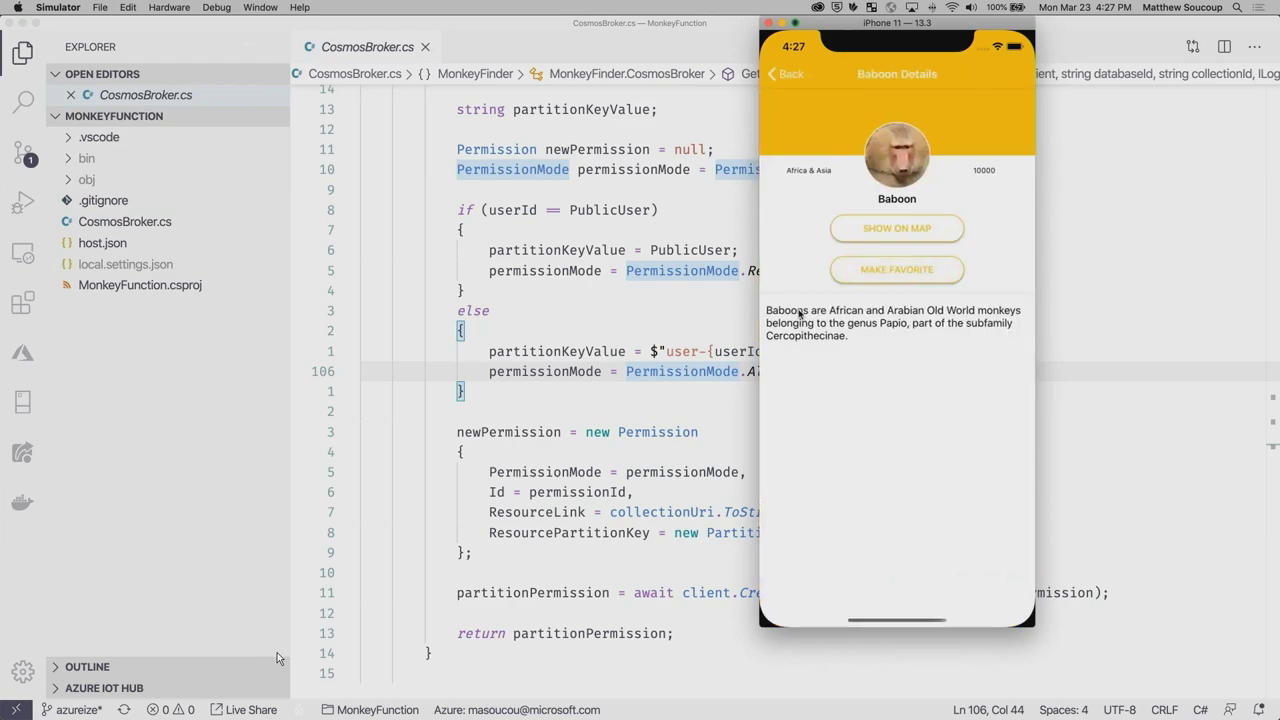
pyautogui.click(786, 74)
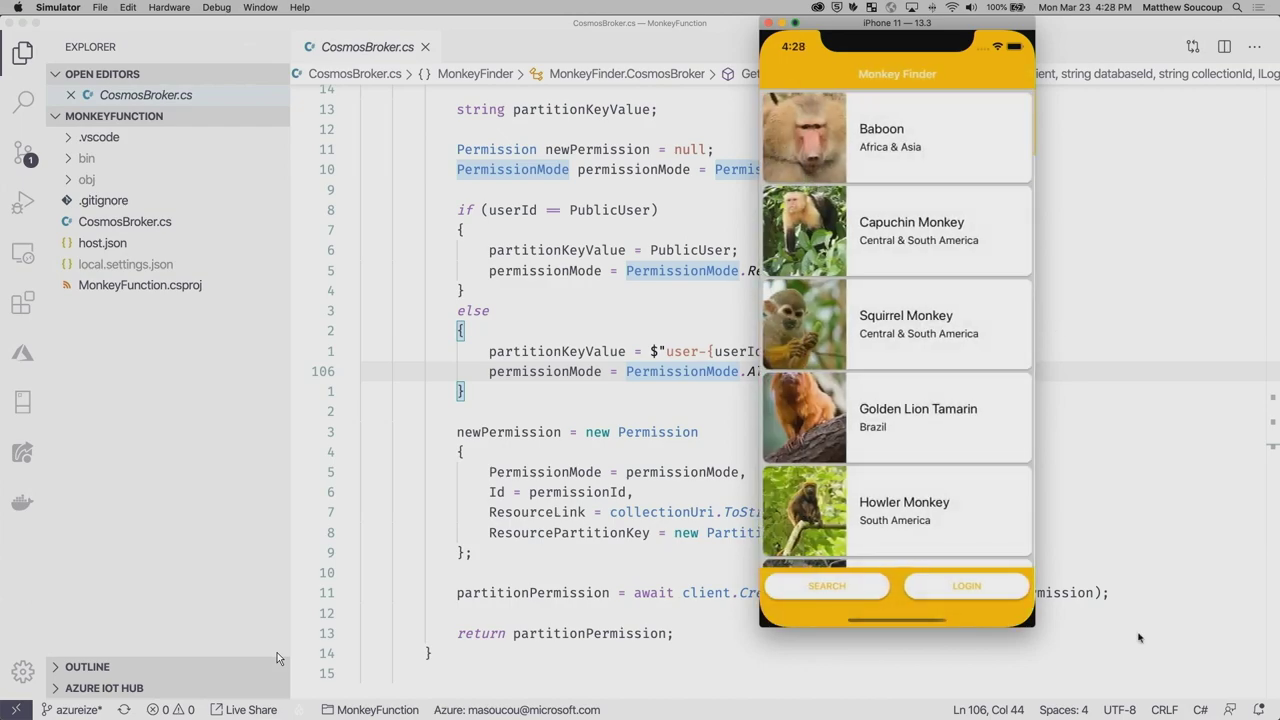
# Log in to MonkeyFinder again via b2clogin.com with the test account's e-mail and password.
pyautogui.click(966, 586)
pyautogui.click(930, 383)
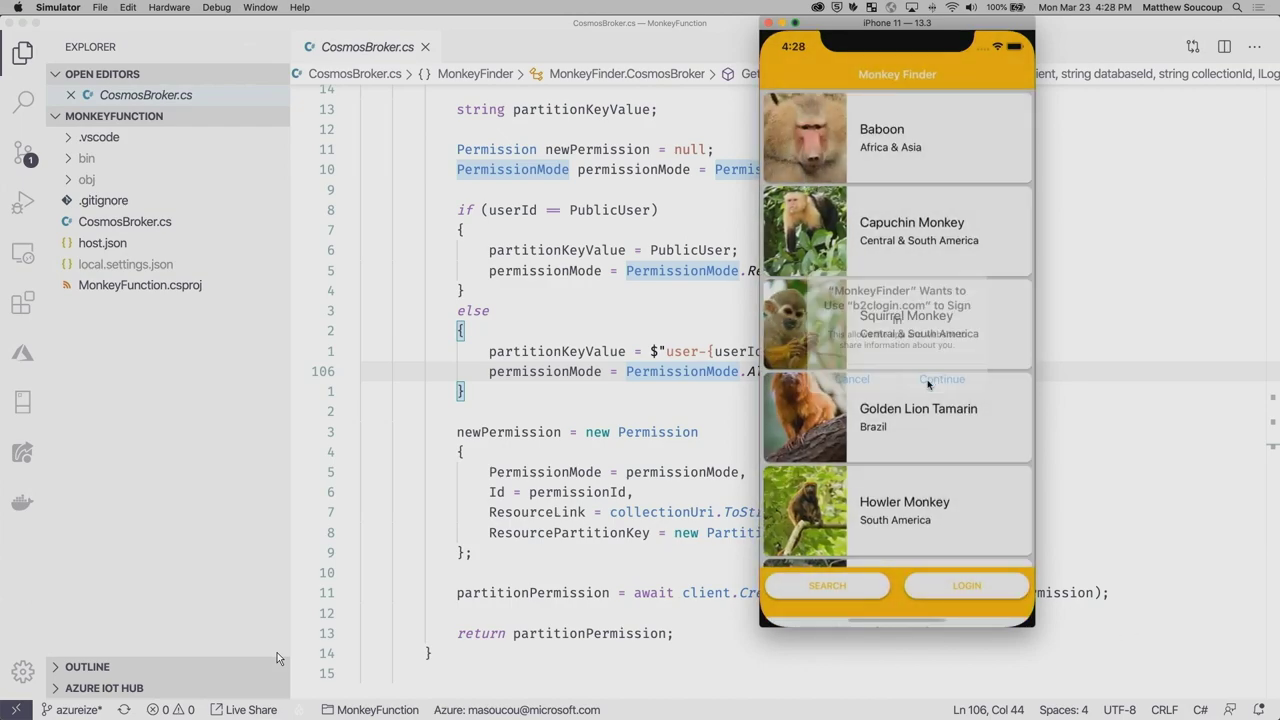
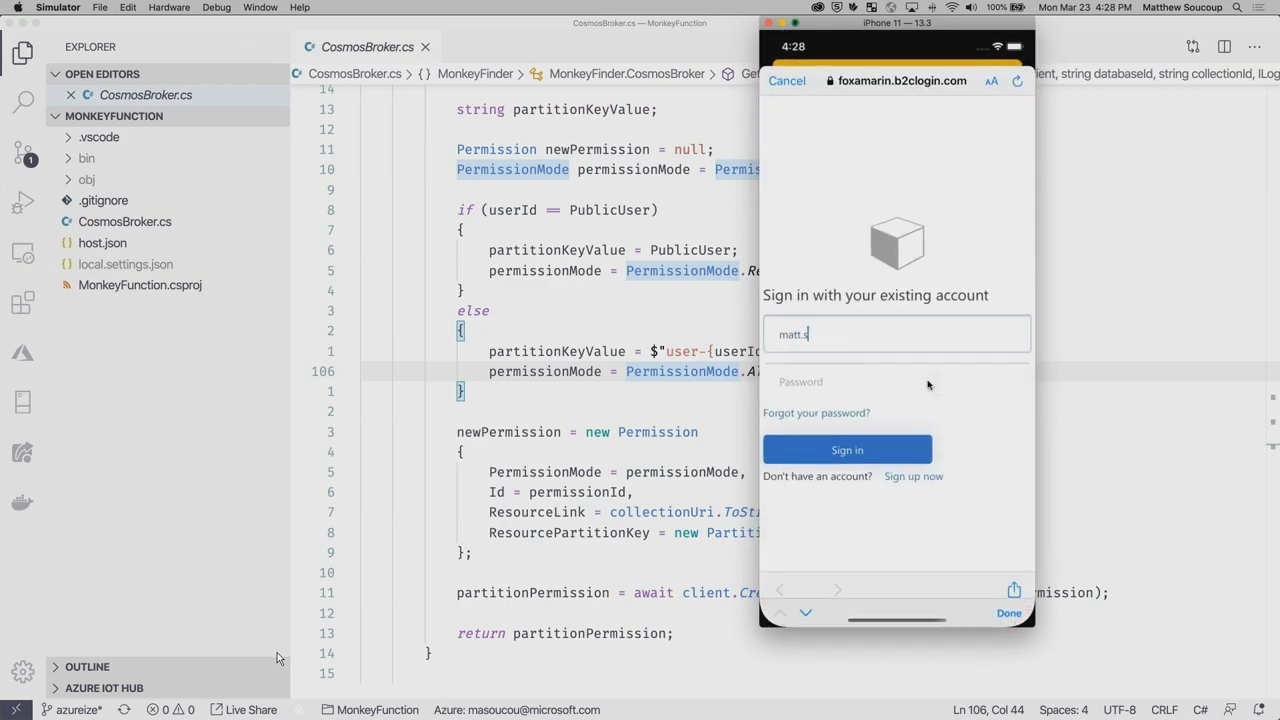
pyautogui.press('Tab')
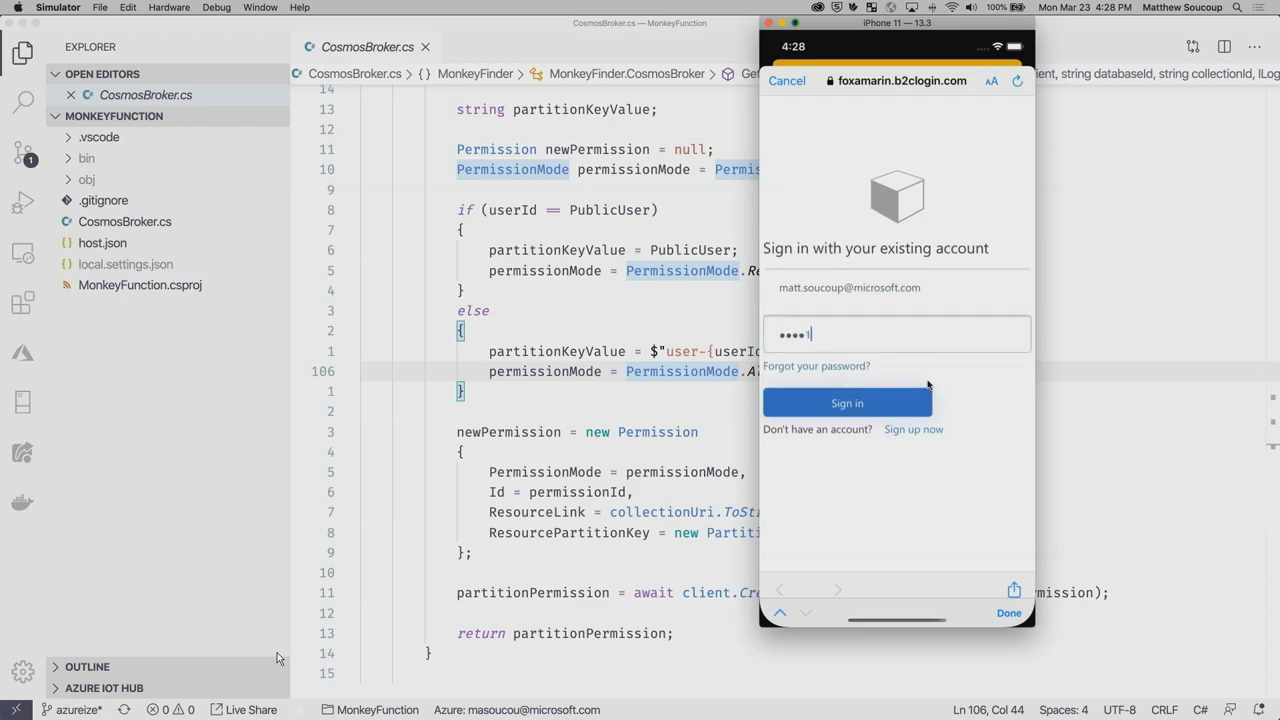
pyautogui.click(918, 405)
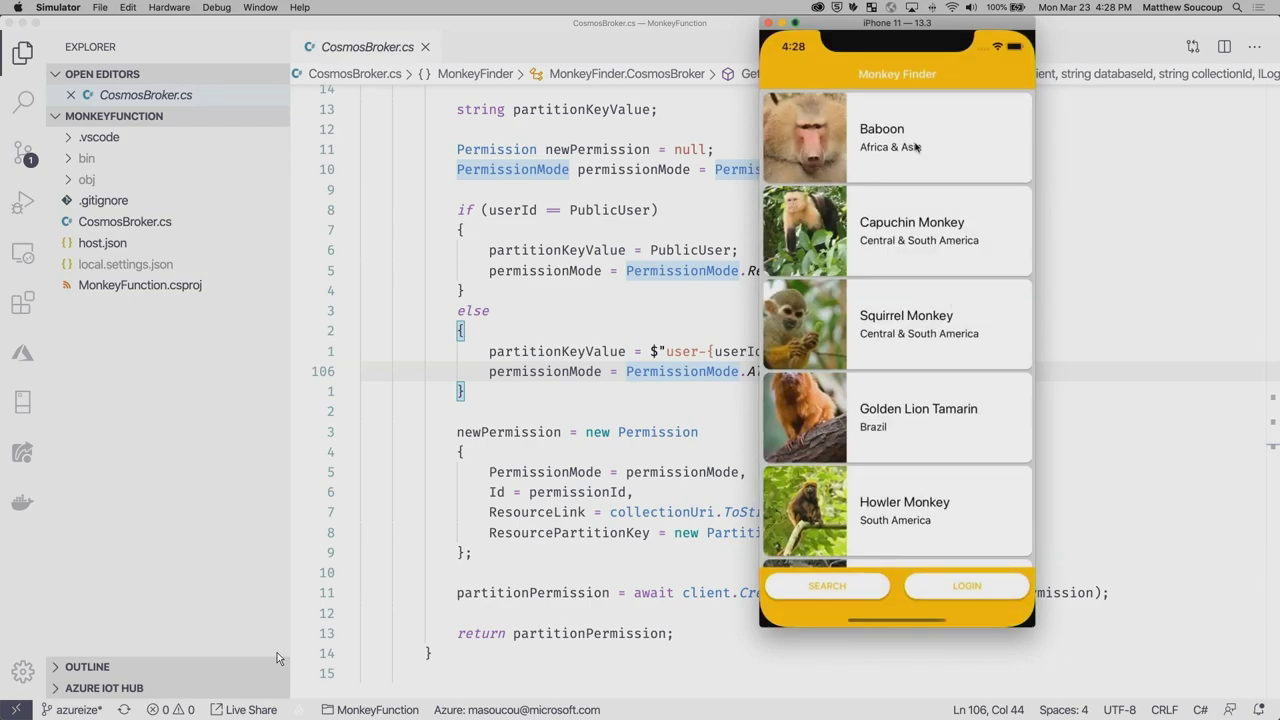
# Delete Baboon from favorites and then make it a favorite again, dismissing each confirmation.
pyautogui.click(902, 157)
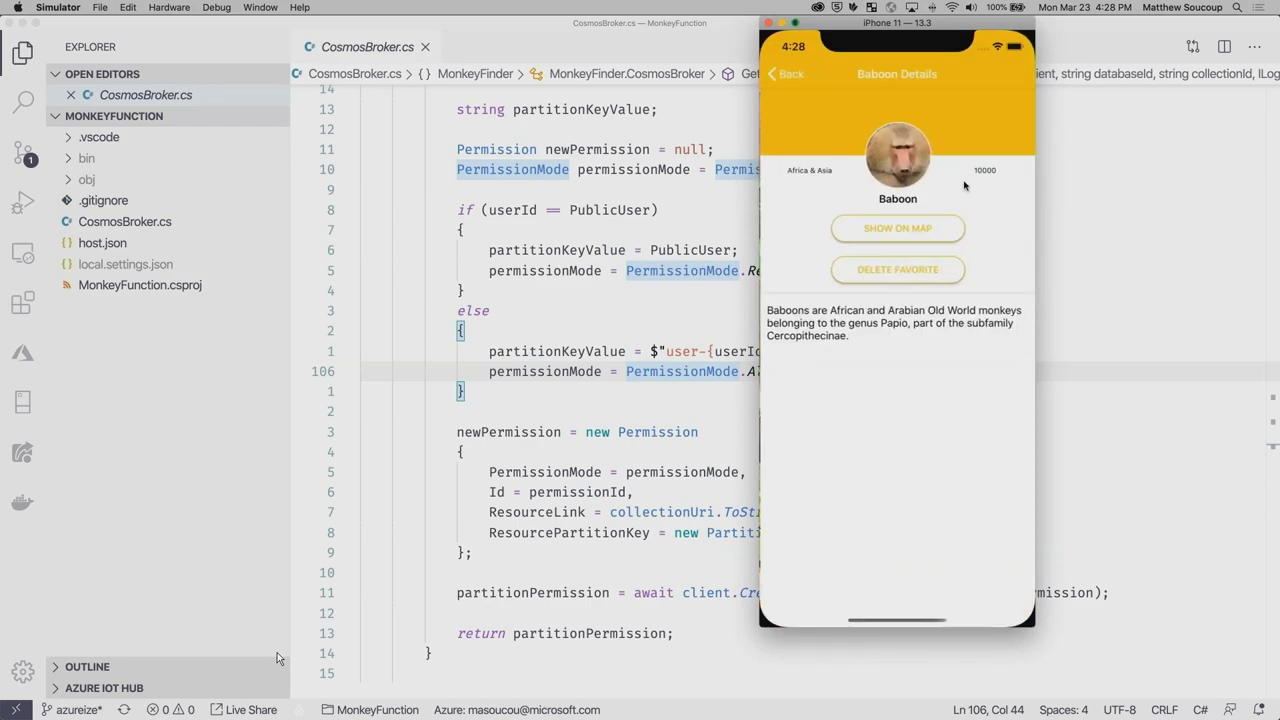
pyautogui.click(900, 270)
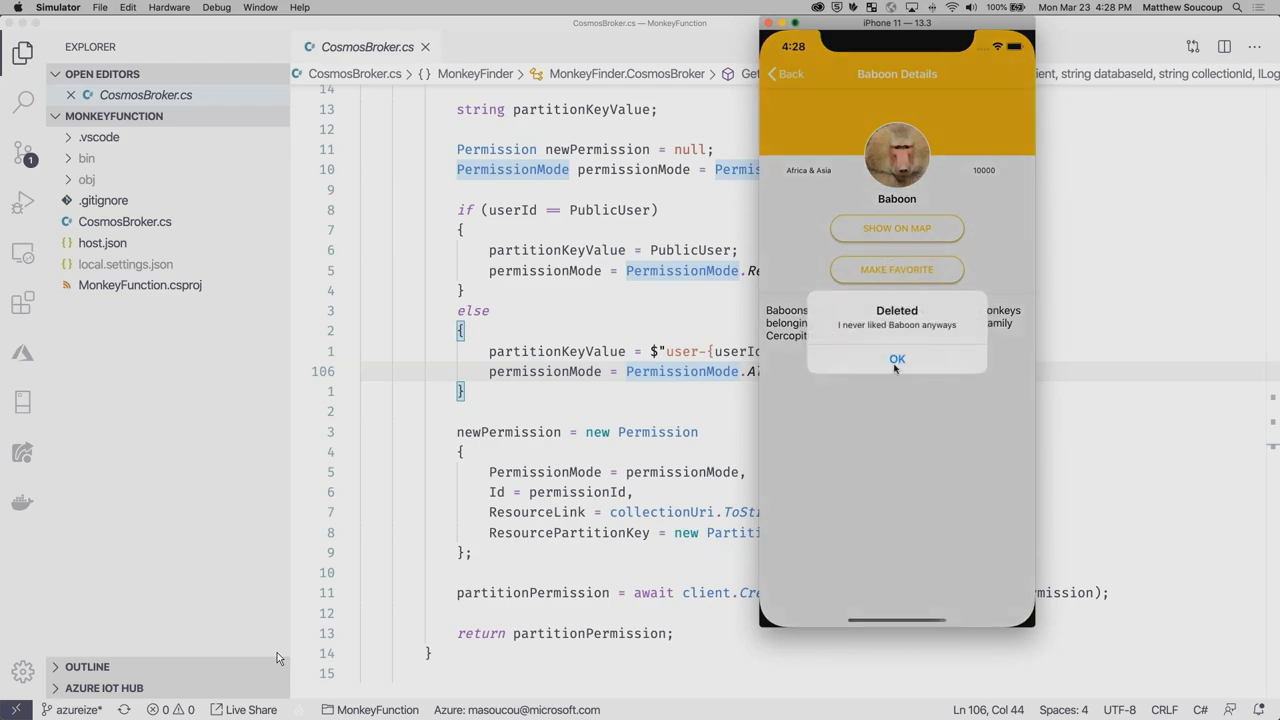
pyautogui.click(896, 360)
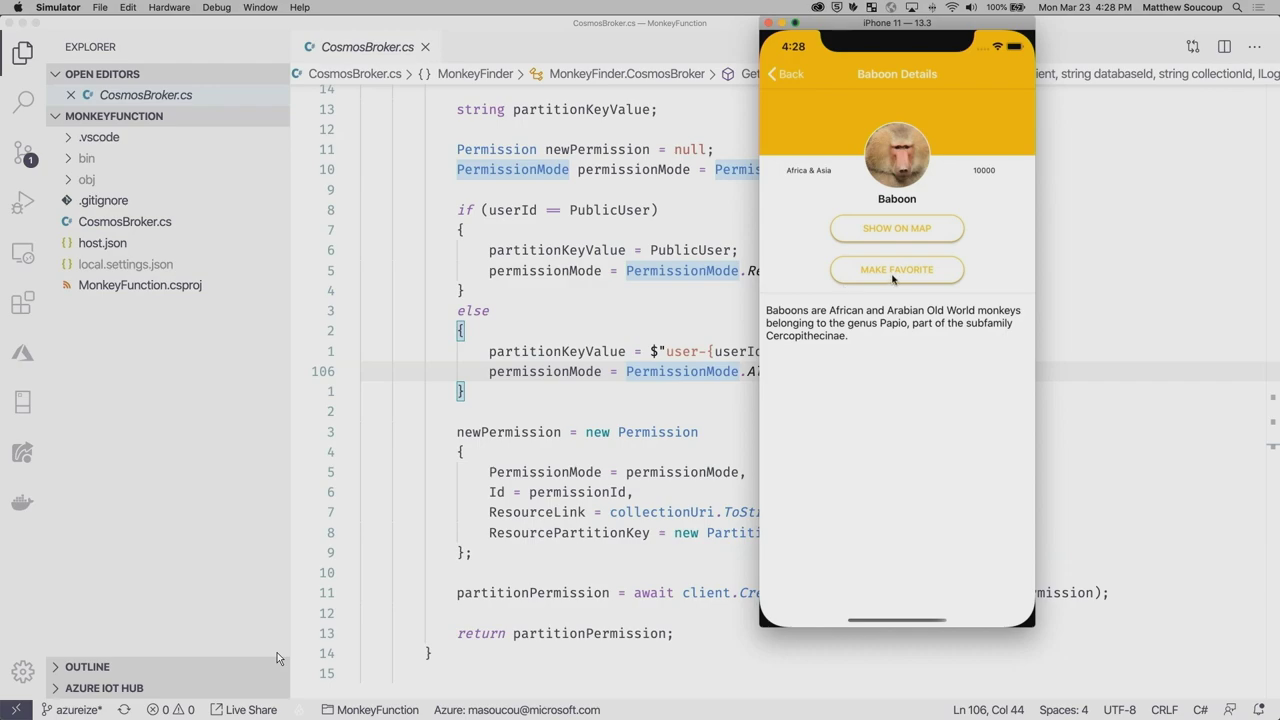
pyautogui.click(895, 272)
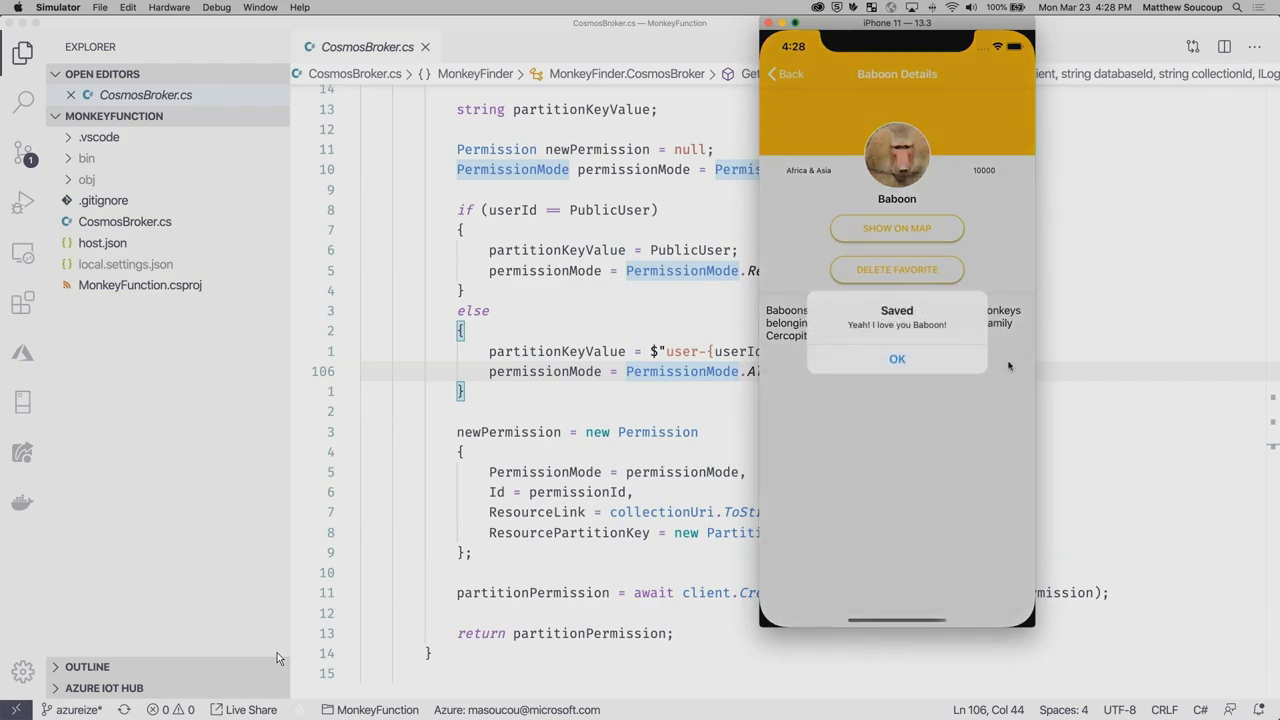
pyautogui.click(922, 364)
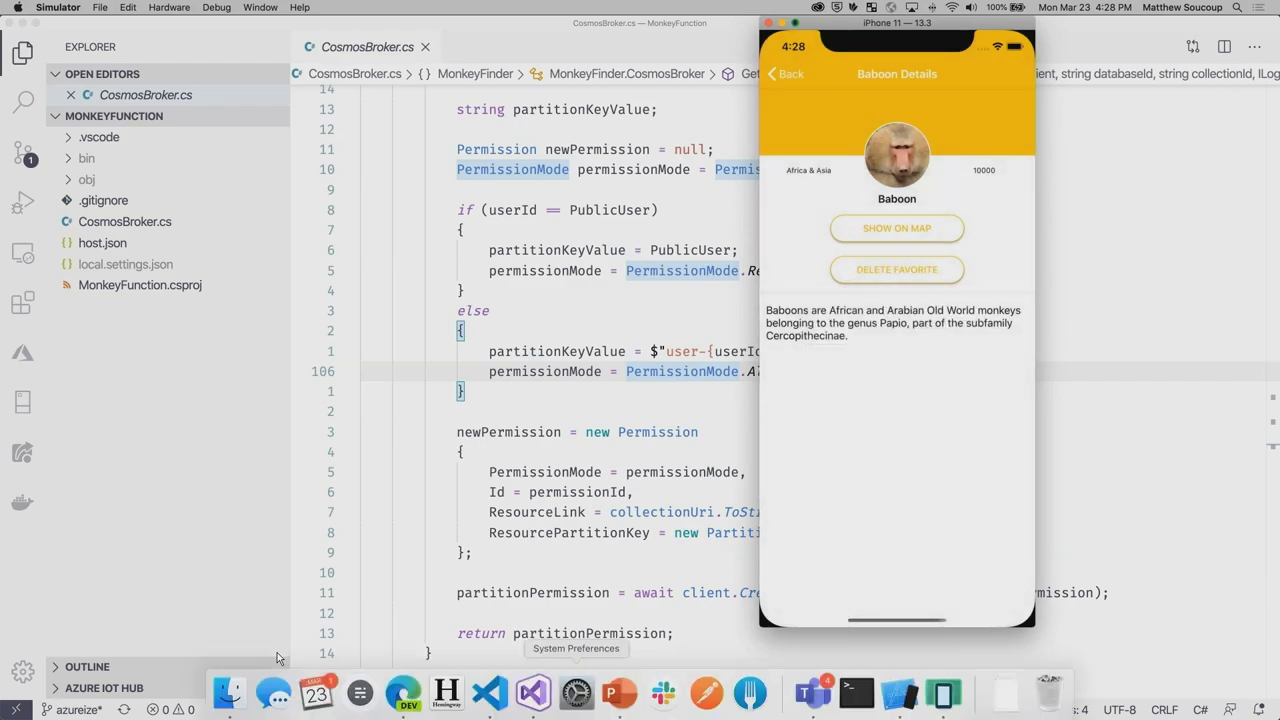
pyautogui.click(490, 693)
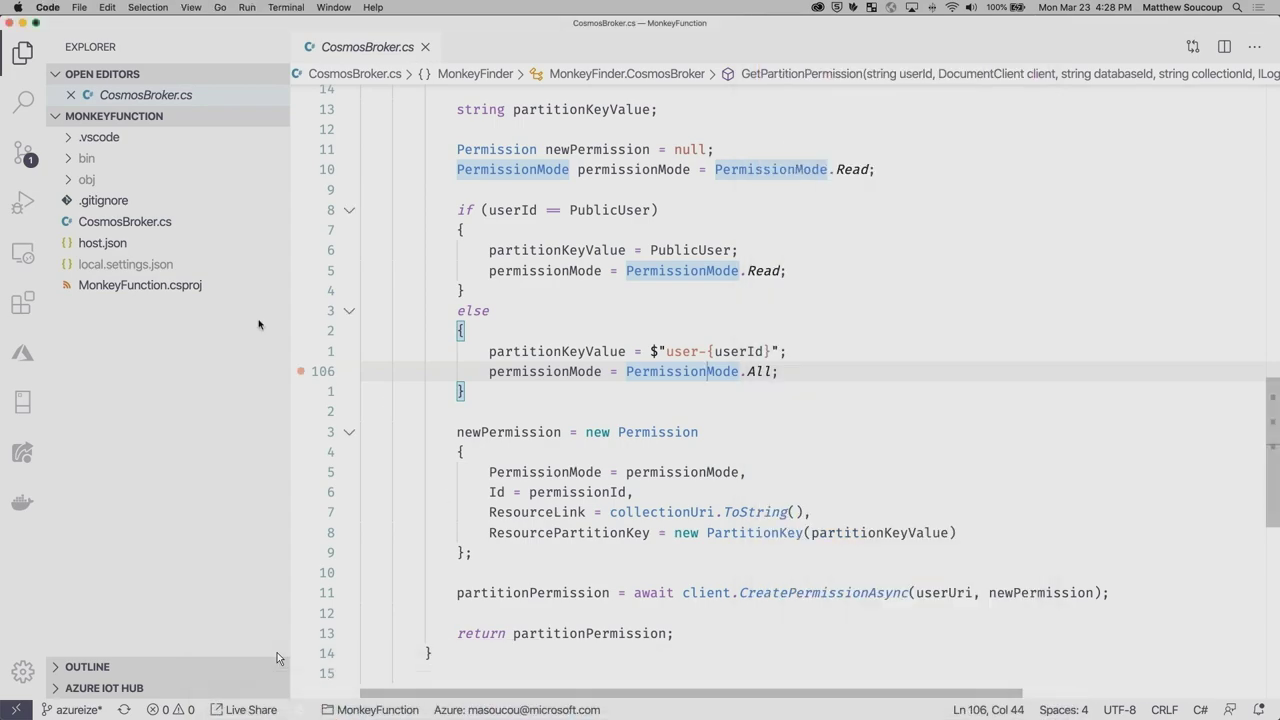
# Refresh the monkeys Documents in the Azure sidebar and inspect the new Baboon document's PartitionKey and MonkeyName.
pyautogui.click(30, 362)
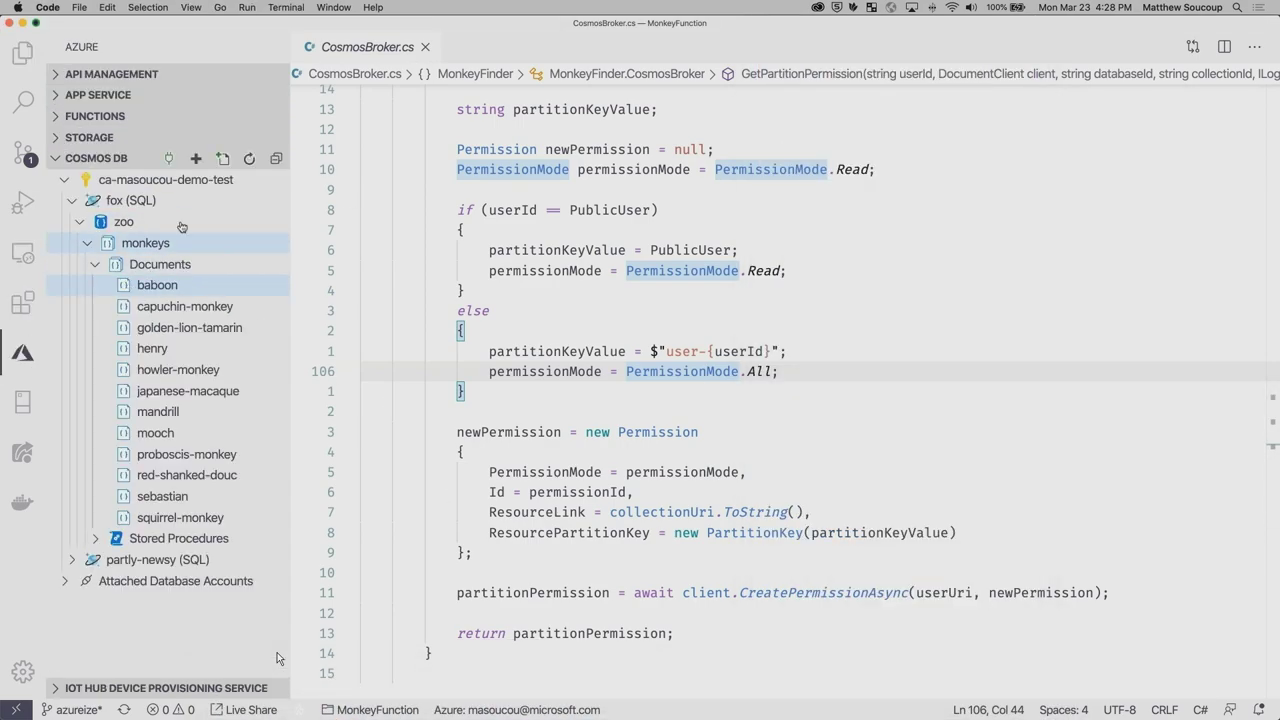
pyautogui.rightClick(183, 264)
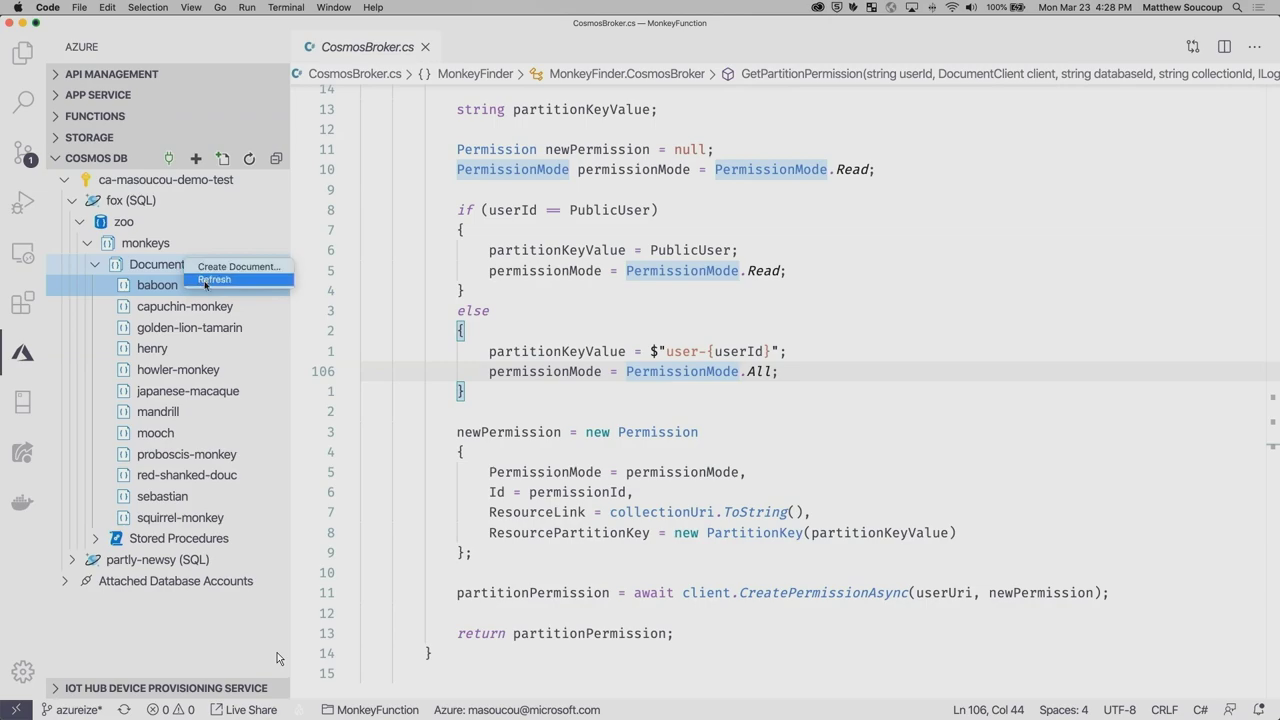
pyautogui.click(222, 279)
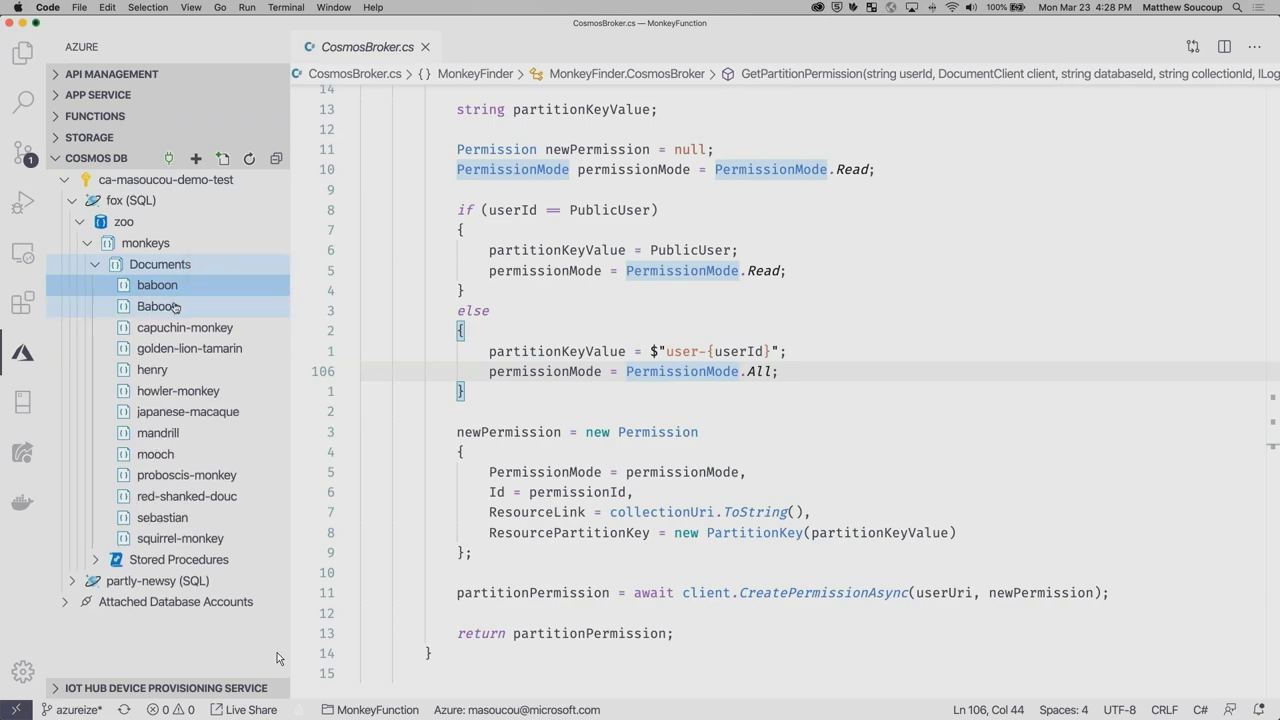
pyautogui.click(178, 305)
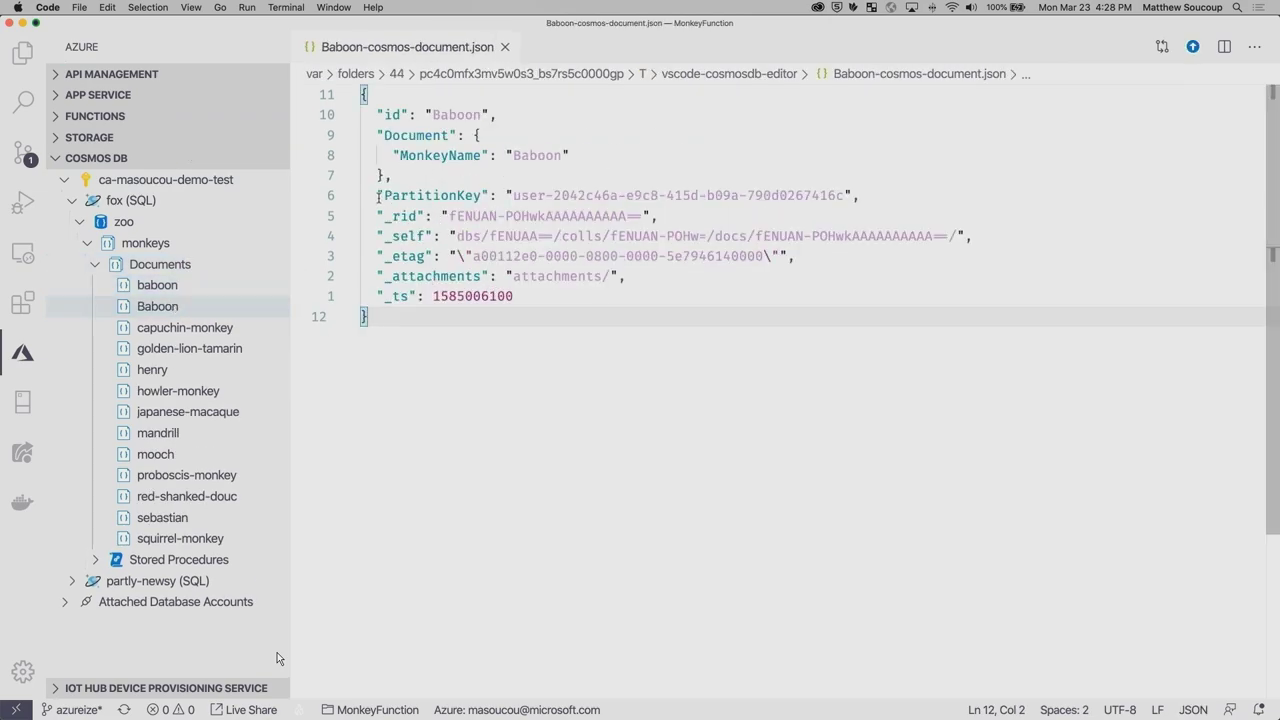
pyautogui.moveTo(378, 196); pyautogui.dragTo(870, 203)
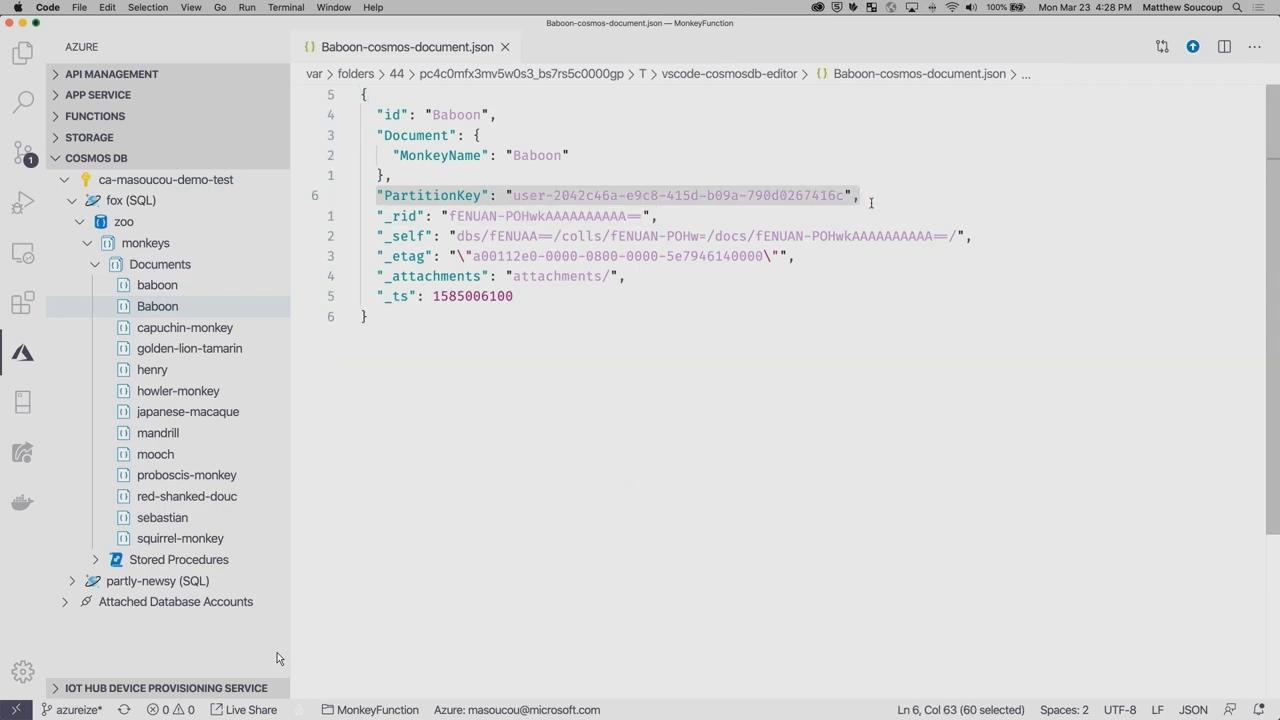
pyautogui.click(438, 137)
pyautogui.click(434, 156)
pyautogui.moveTo(395, 156); pyautogui.dragTo(576, 152)
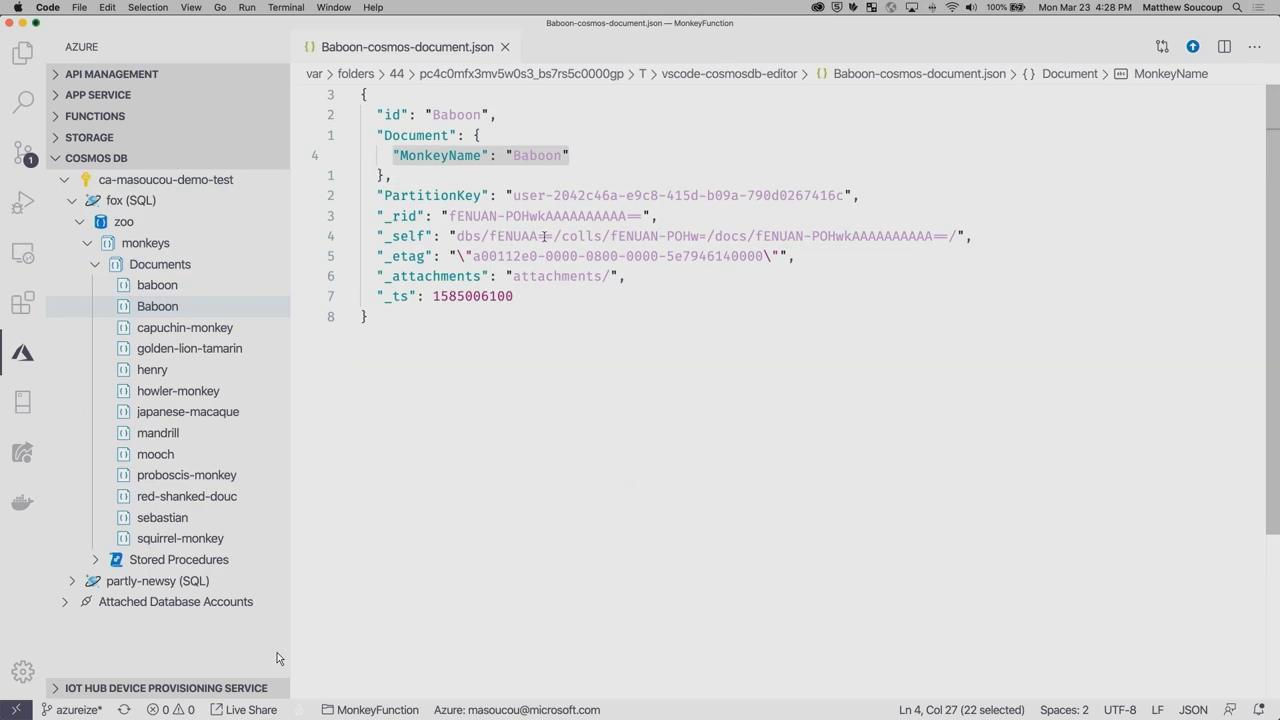
pyautogui.press('super+Tab')
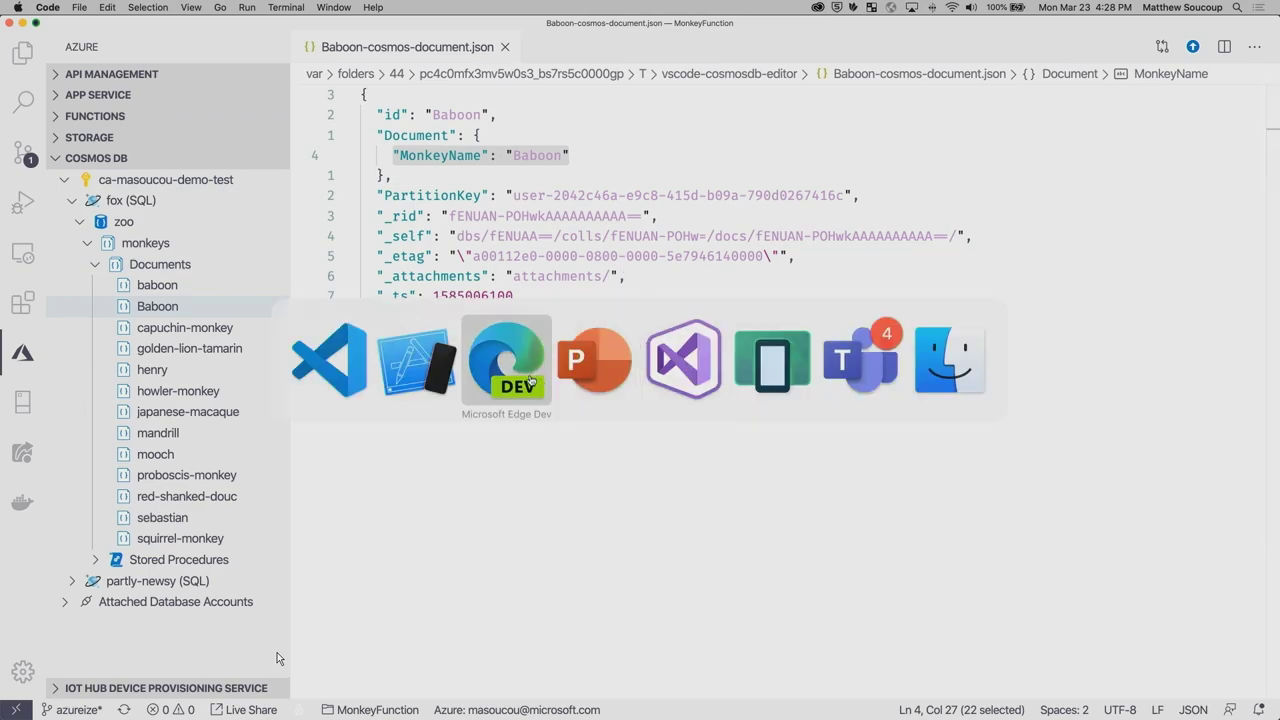
# Start the PowerPoint slideshow from the current slide and advance to Security – Key Vault.
pyautogui.click(527, 380)
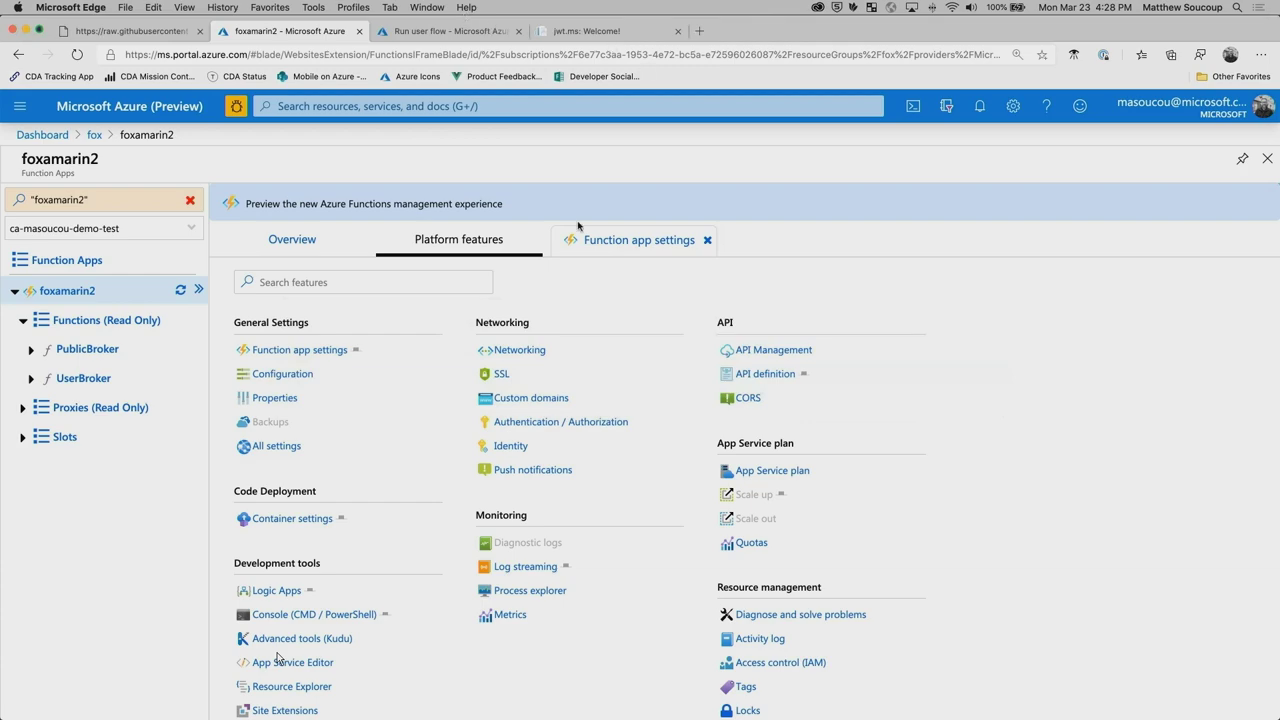
pyautogui.press('super+Tab')
pyautogui.press('super+Tab')
pyautogui.press('super+Tab')
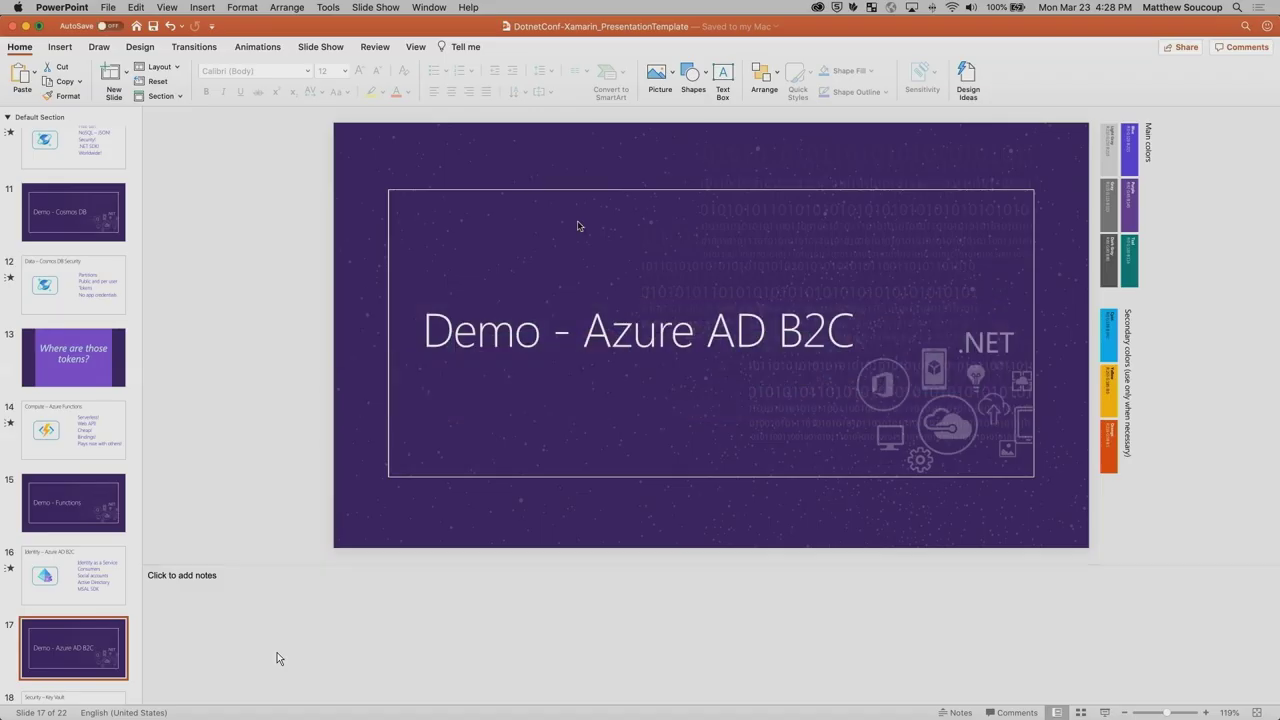
pyautogui.press('super+shift+Return')
pyautogui.press('Right')
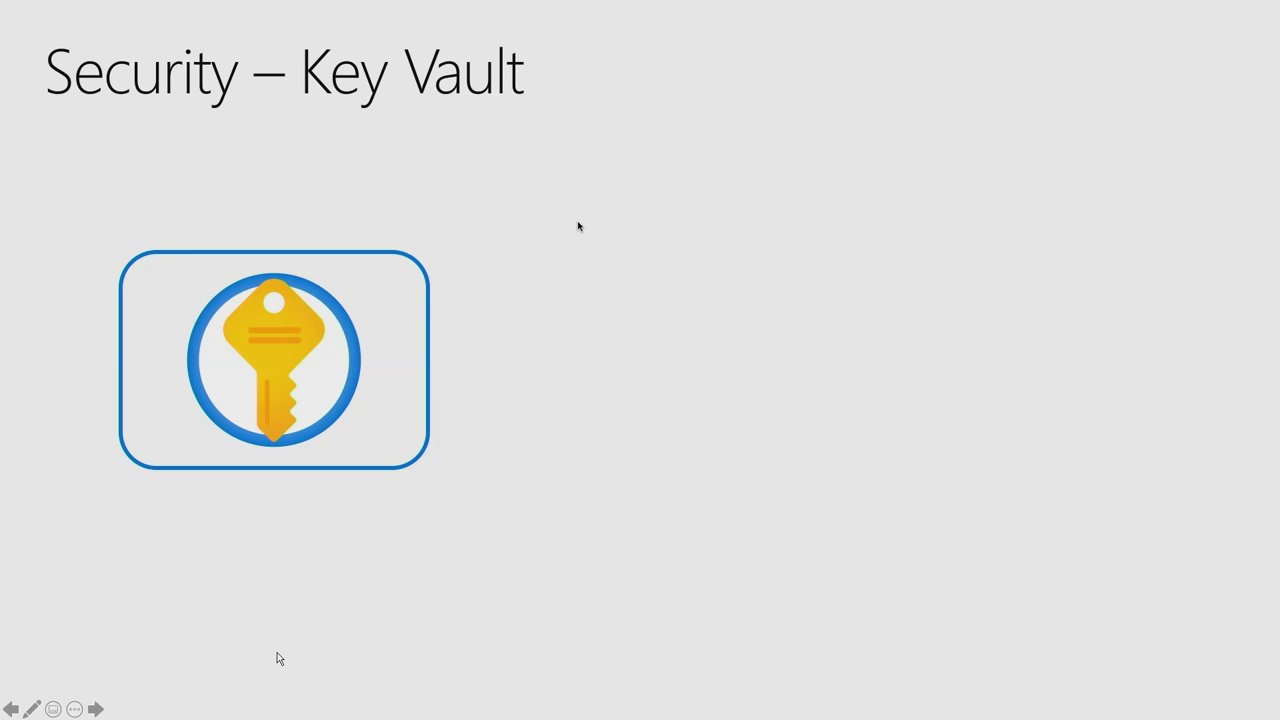
# Reveal the Secrets management, Use AAD, Apps have access and Users don't points, ending on Demo - Key Vault.
pyautogui.press('Right')
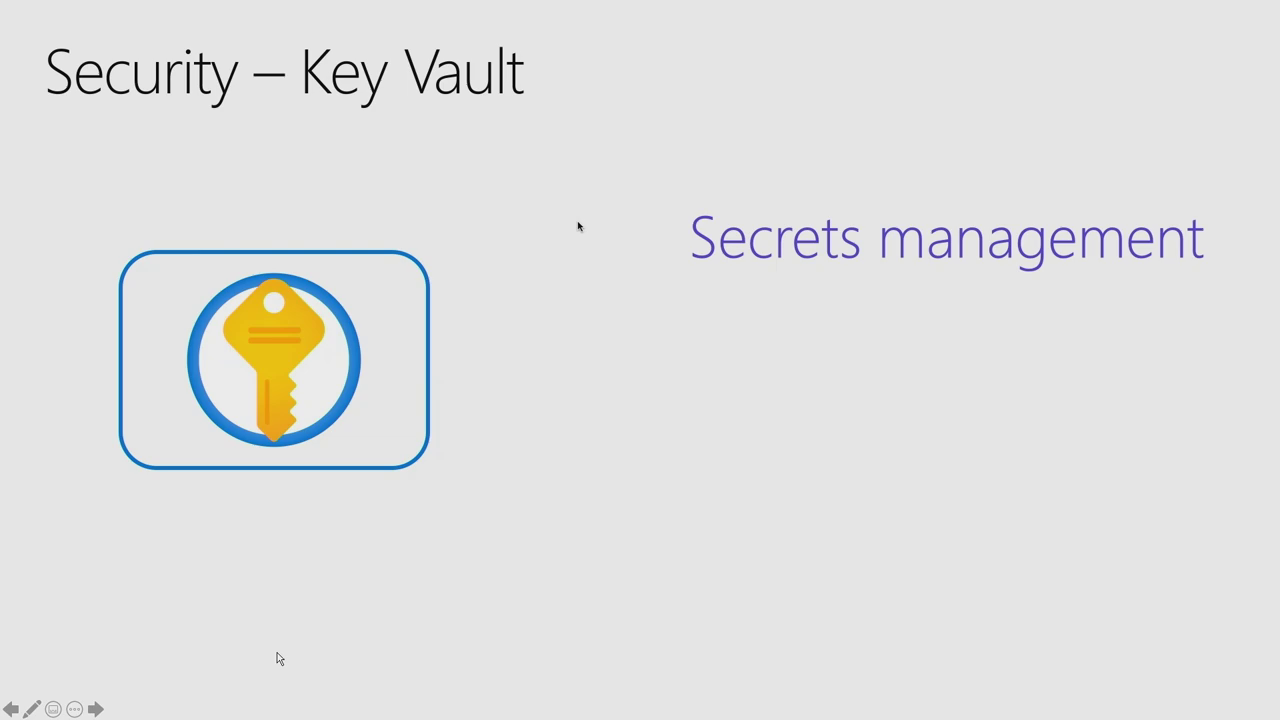
pyautogui.press('Right')
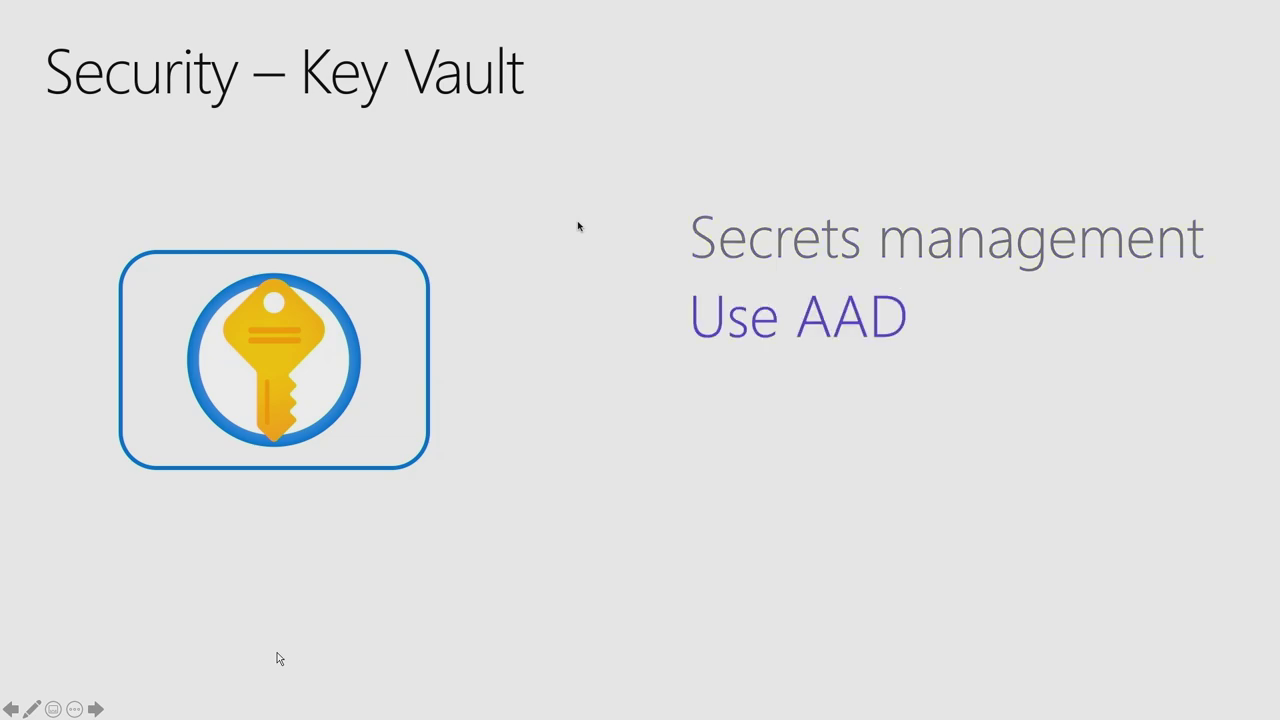
pyautogui.press('Right')
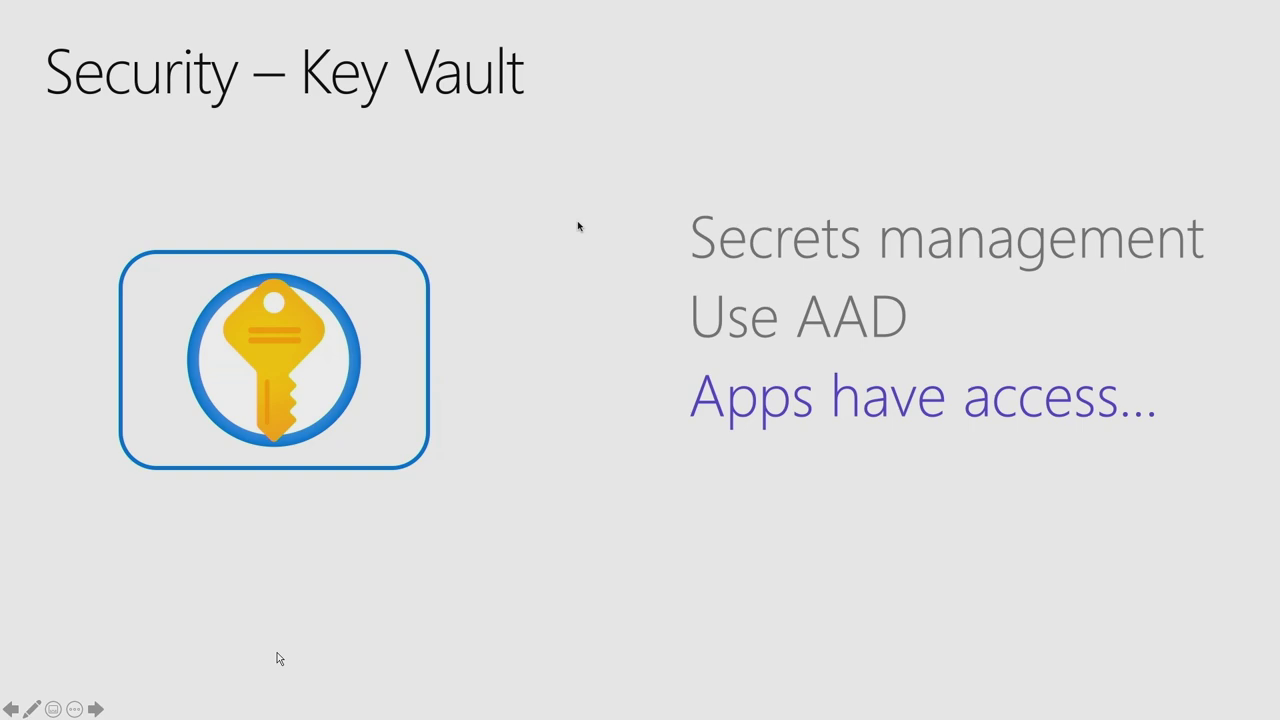
pyautogui.press('Right')
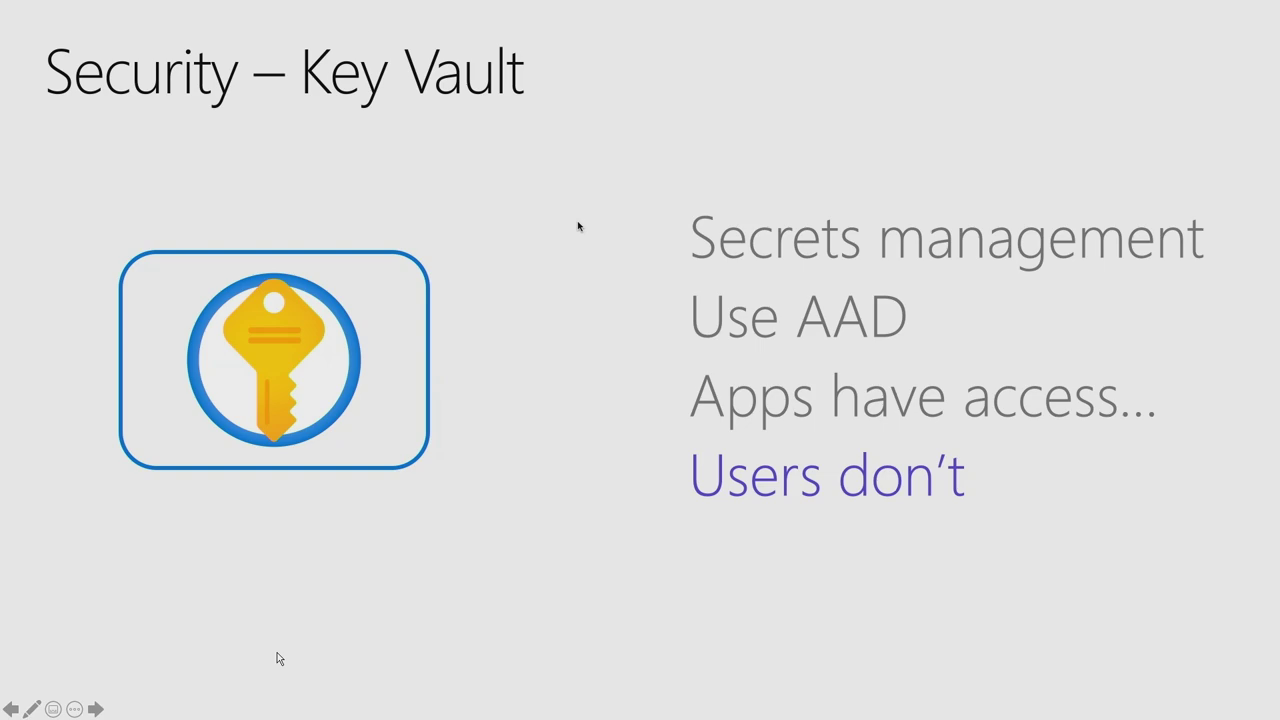
pyautogui.press('Right')
pyautogui.press('Right')
pyautogui.press('Escape')
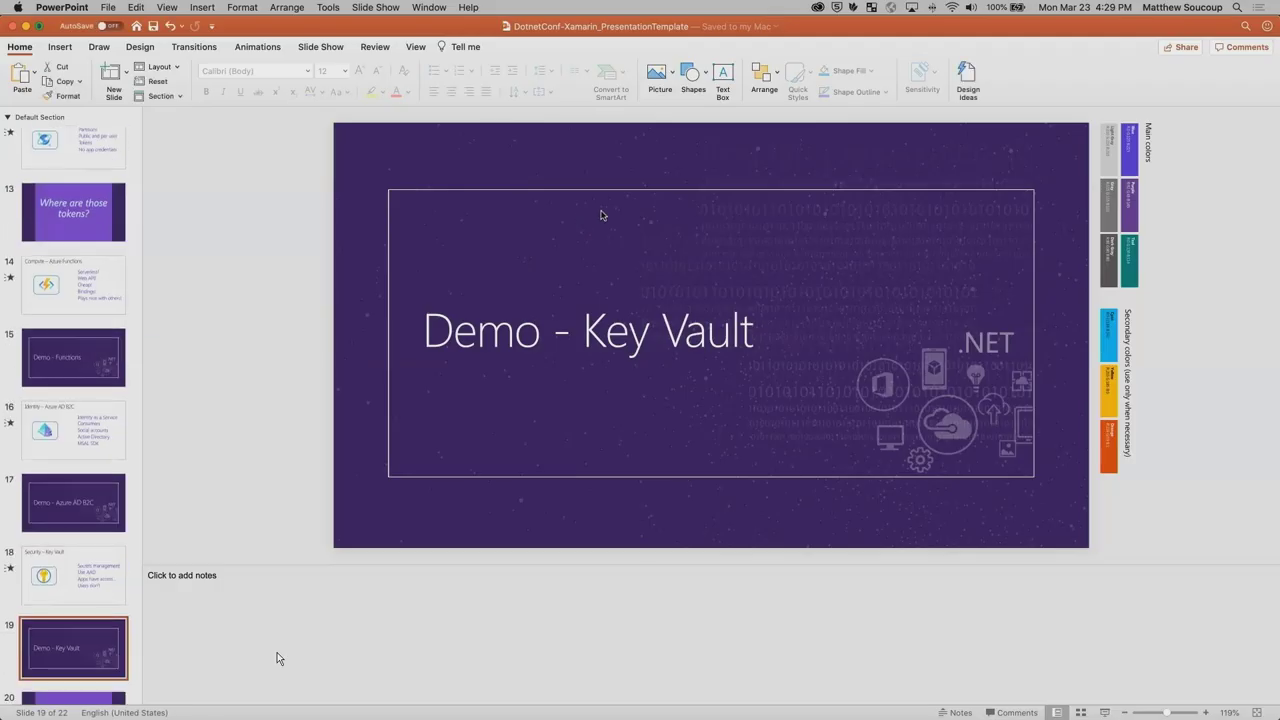
pyautogui.hotkey('ctrl', 'Up')
# Open foxamarin2's Configuration application settings in the Advanced edit JSON view.
pyautogui.click(278, 655)
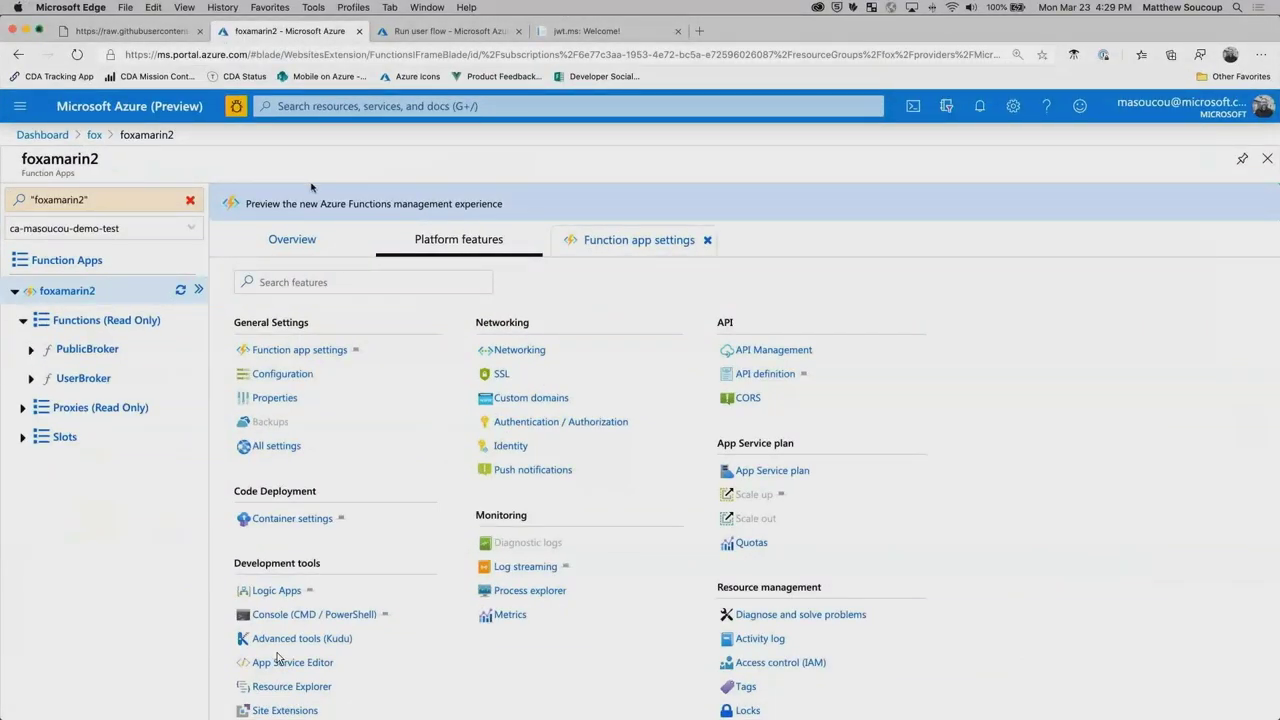
pyautogui.click(280, 243)
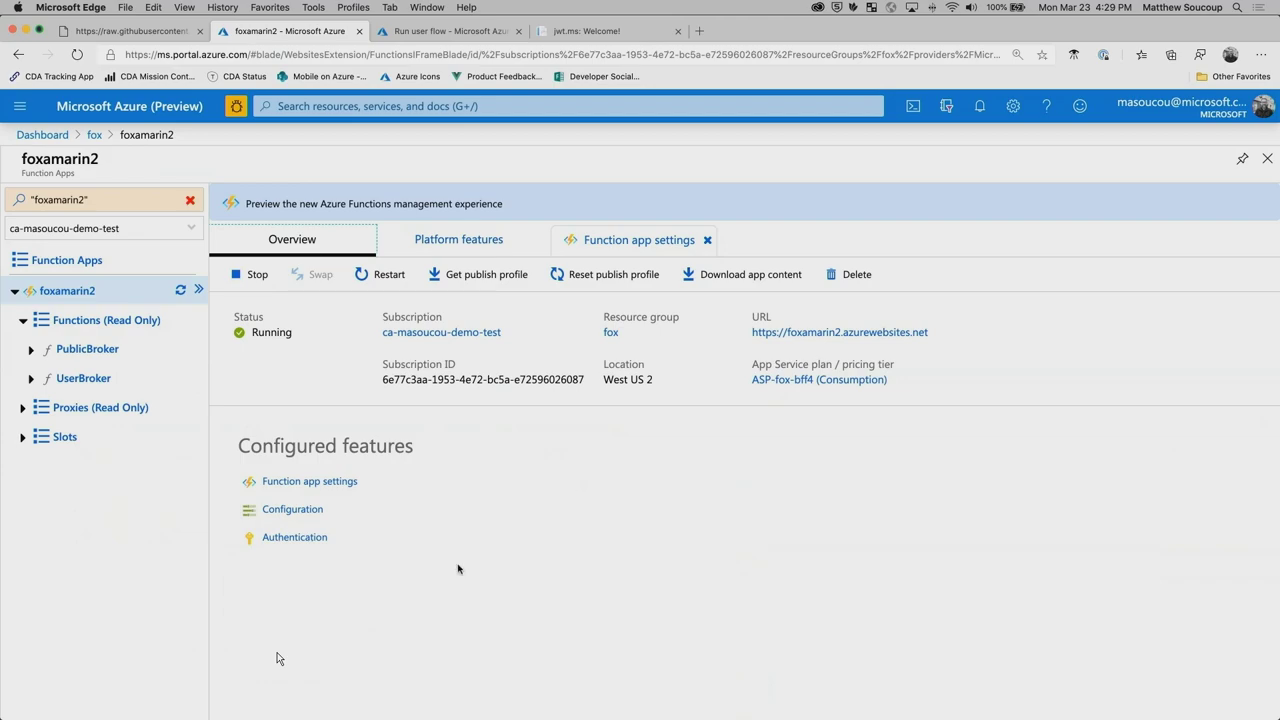
pyautogui.click(324, 510)
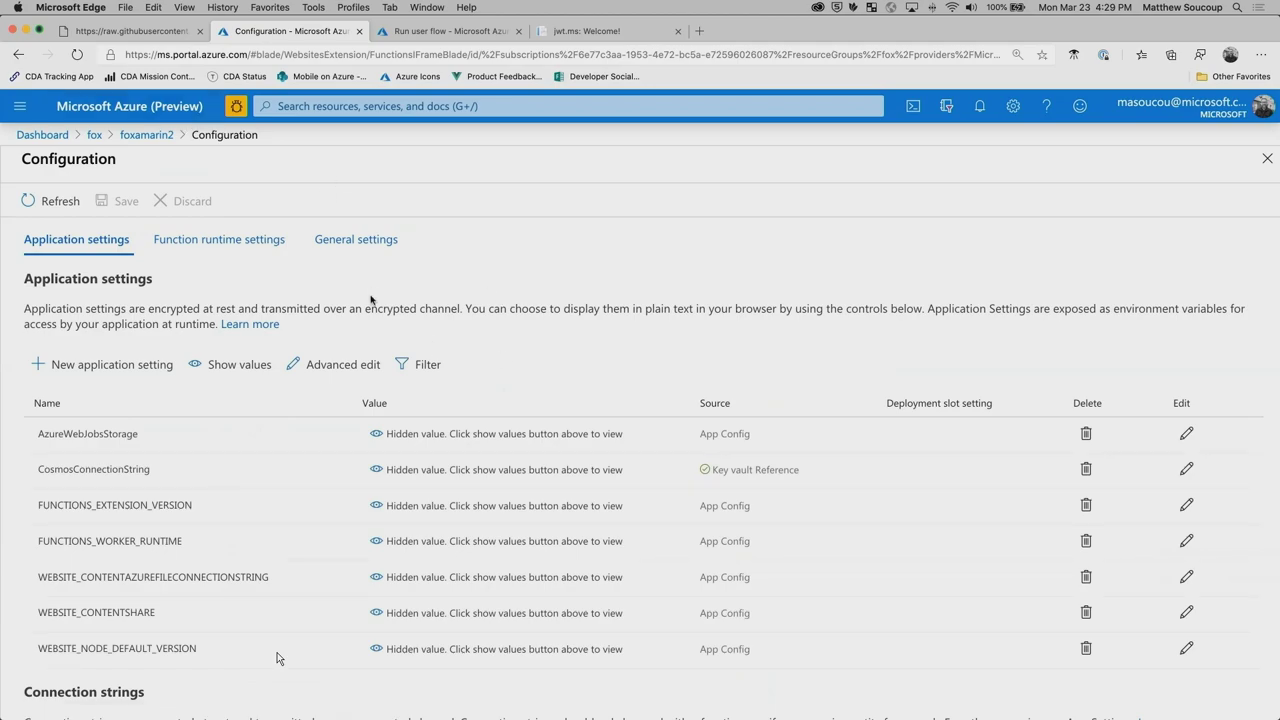
pyautogui.click(347, 372)
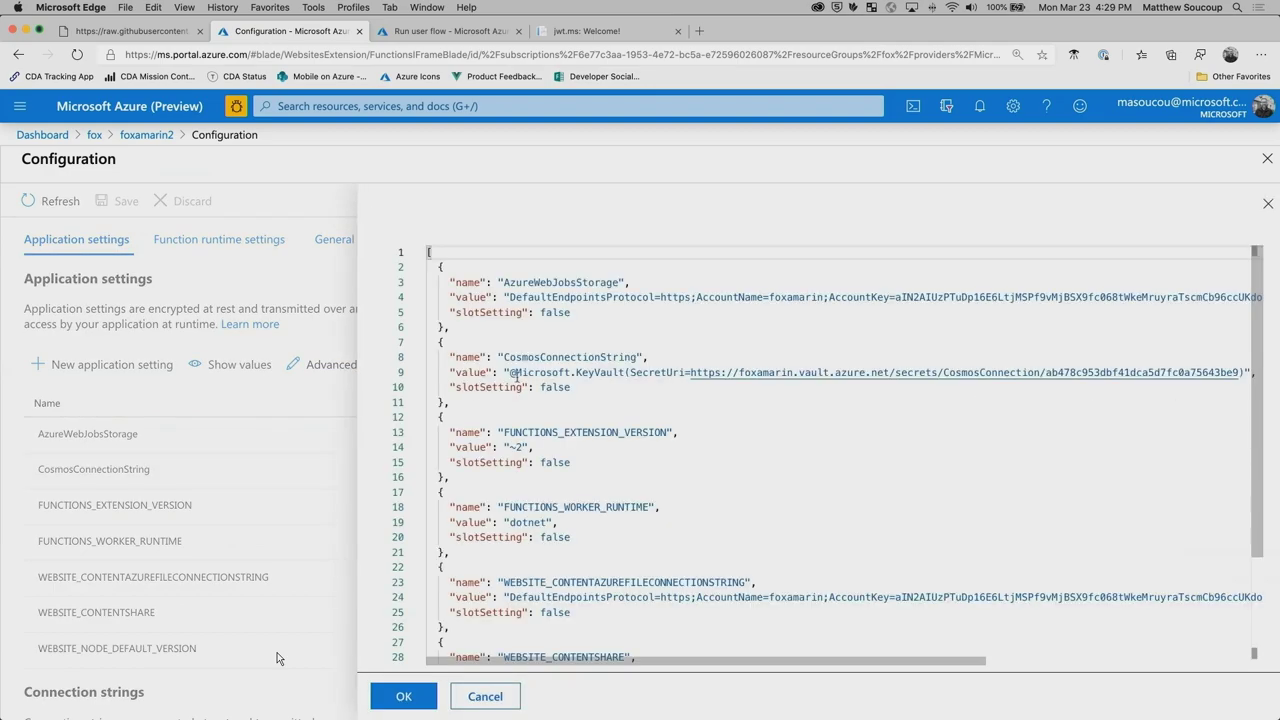
# Select the Key Vault SecretUri URL inside the CosmosConnectionString value on line 9.
pyautogui.moveTo(508, 373); pyautogui.dragTo(647, 385)
pyautogui.click(679, 386)
pyautogui.hscroll(2, 760, 373)
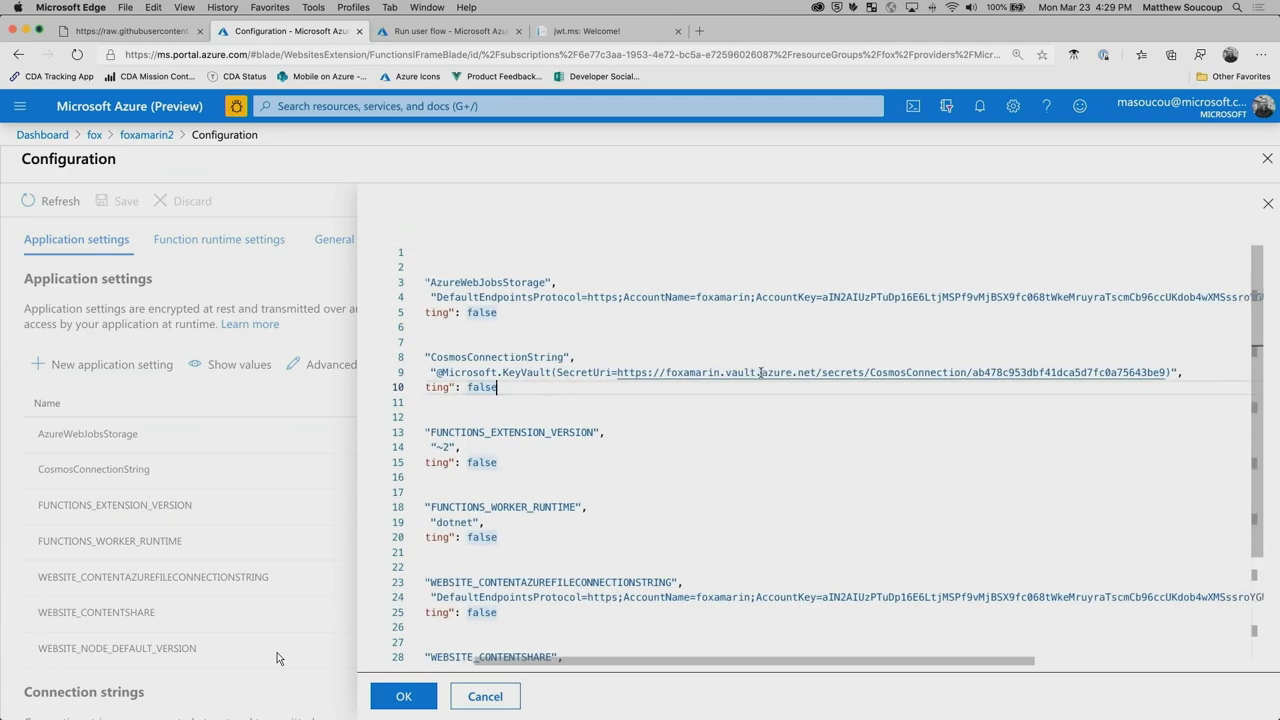
pyautogui.hscroll(1, 760, 373)
pyautogui.hscroll(-5, 841, 378)
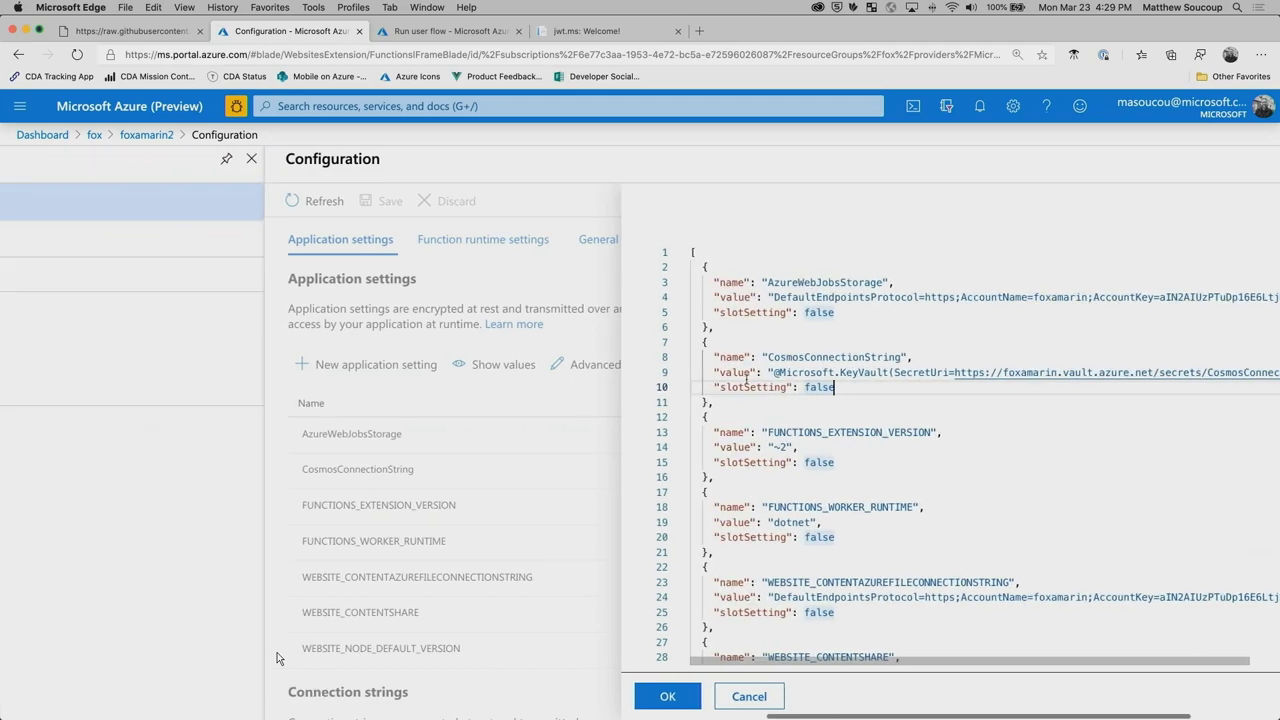
pyautogui.hscroll(5, 848, 378)
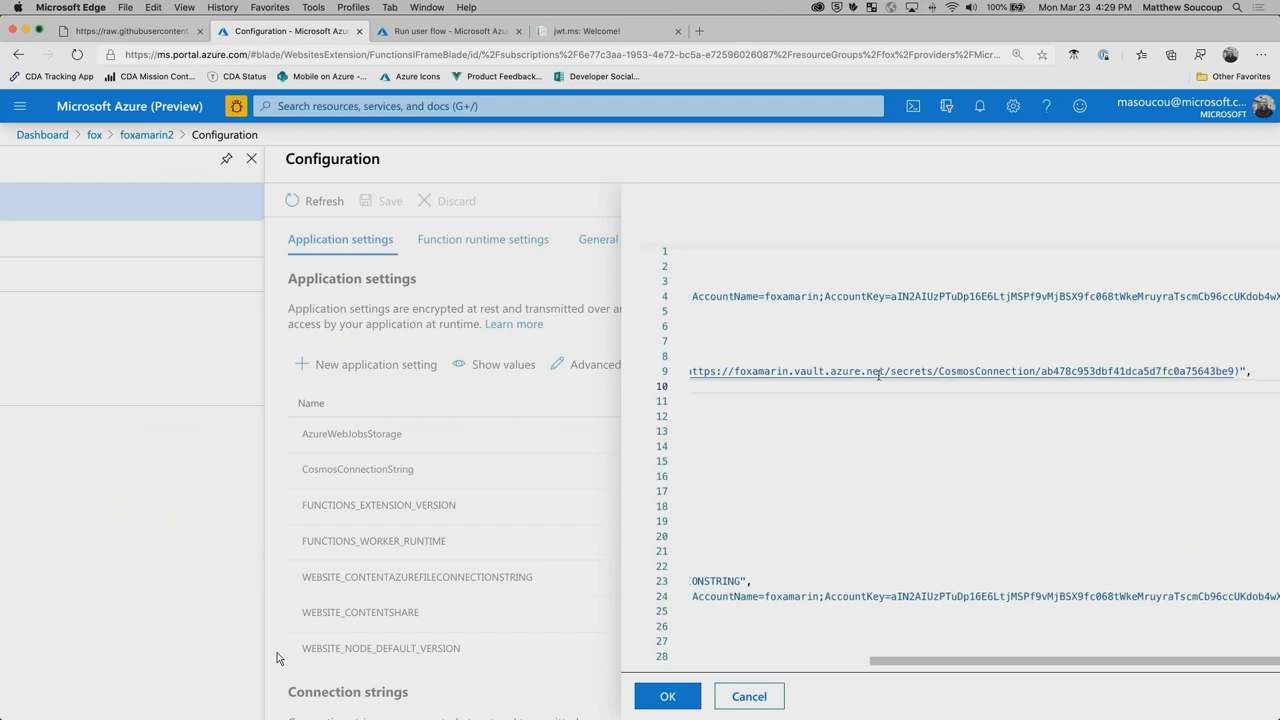
pyautogui.hscroll(4, 740, 287)
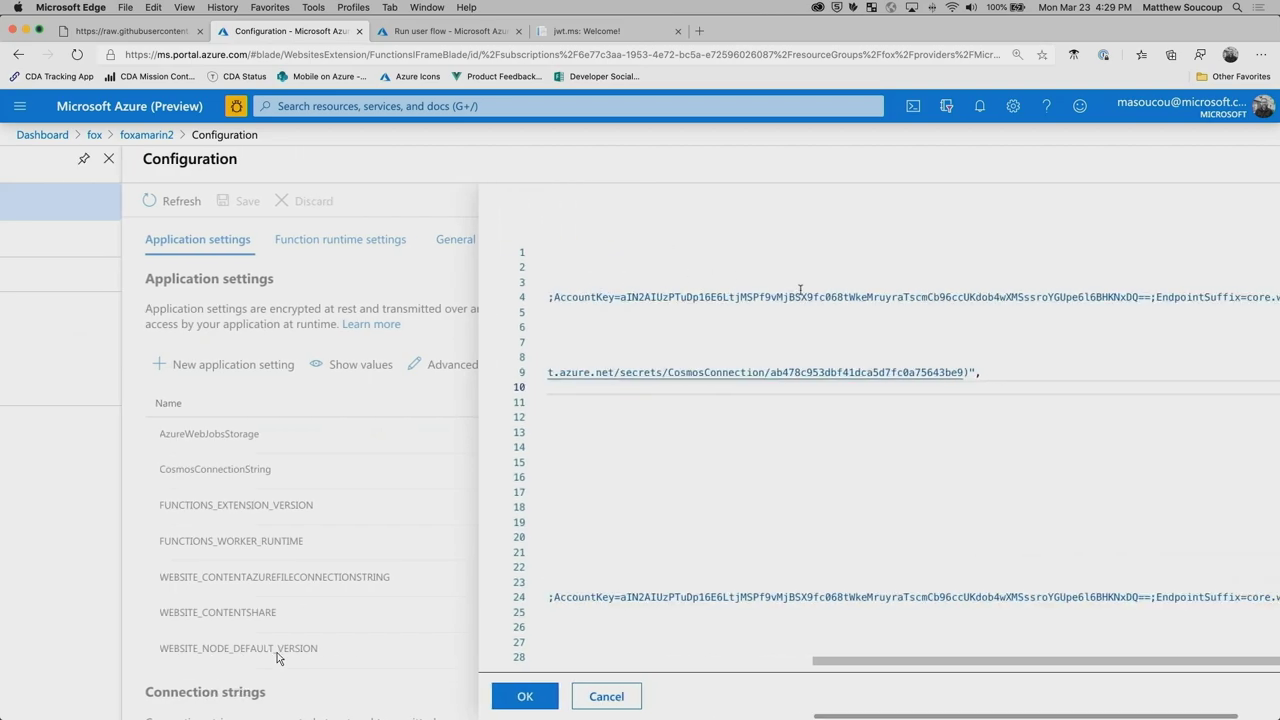
pyautogui.hscroll(-3, 857, 382)
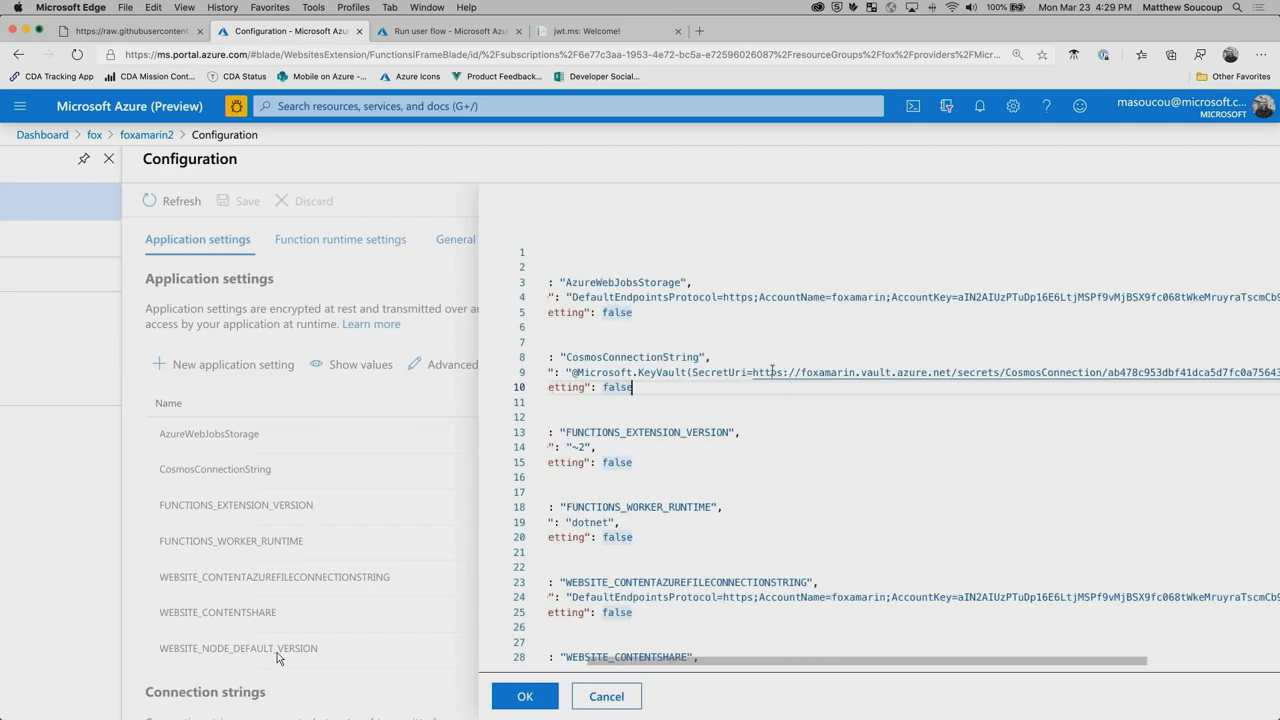
pyautogui.moveTo(754, 372); pyautogui.dragTo(1200, 409)
pyautogui.press('super+c')
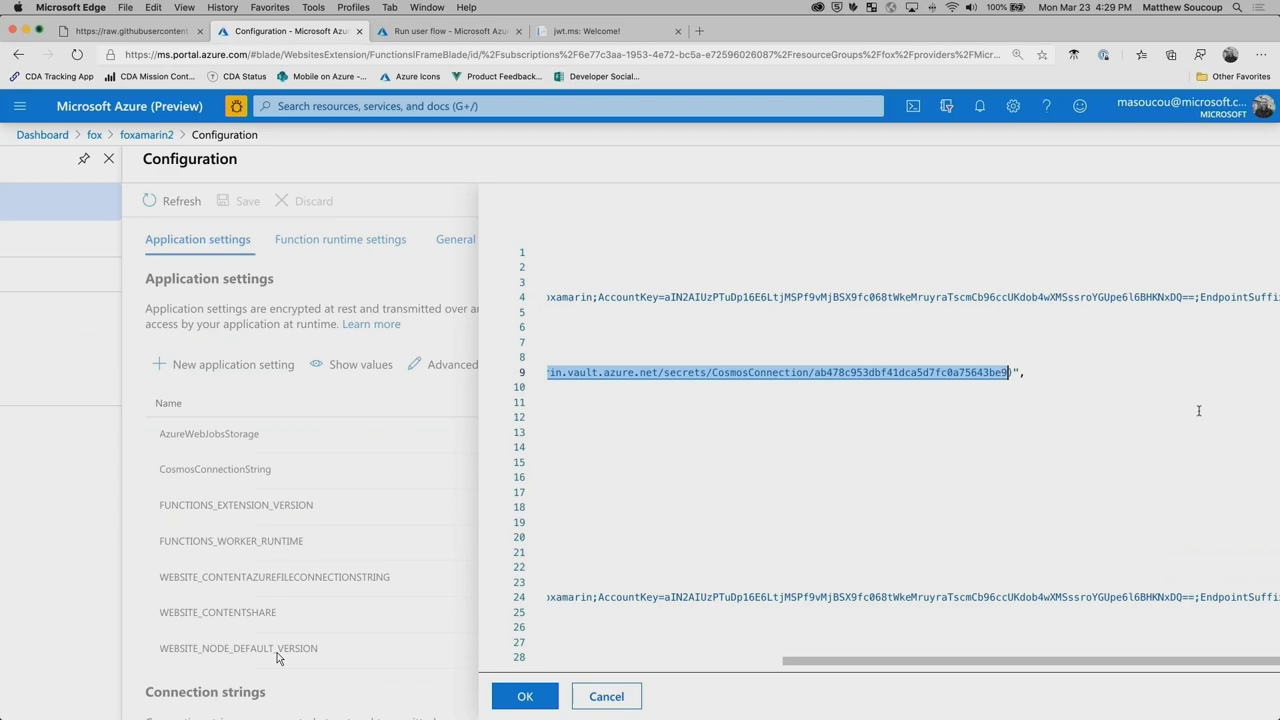
# Load the copied Key Vault secret URL in a new browser tab, getting an Unauthorized error.
pyautogui.click(699, 31)
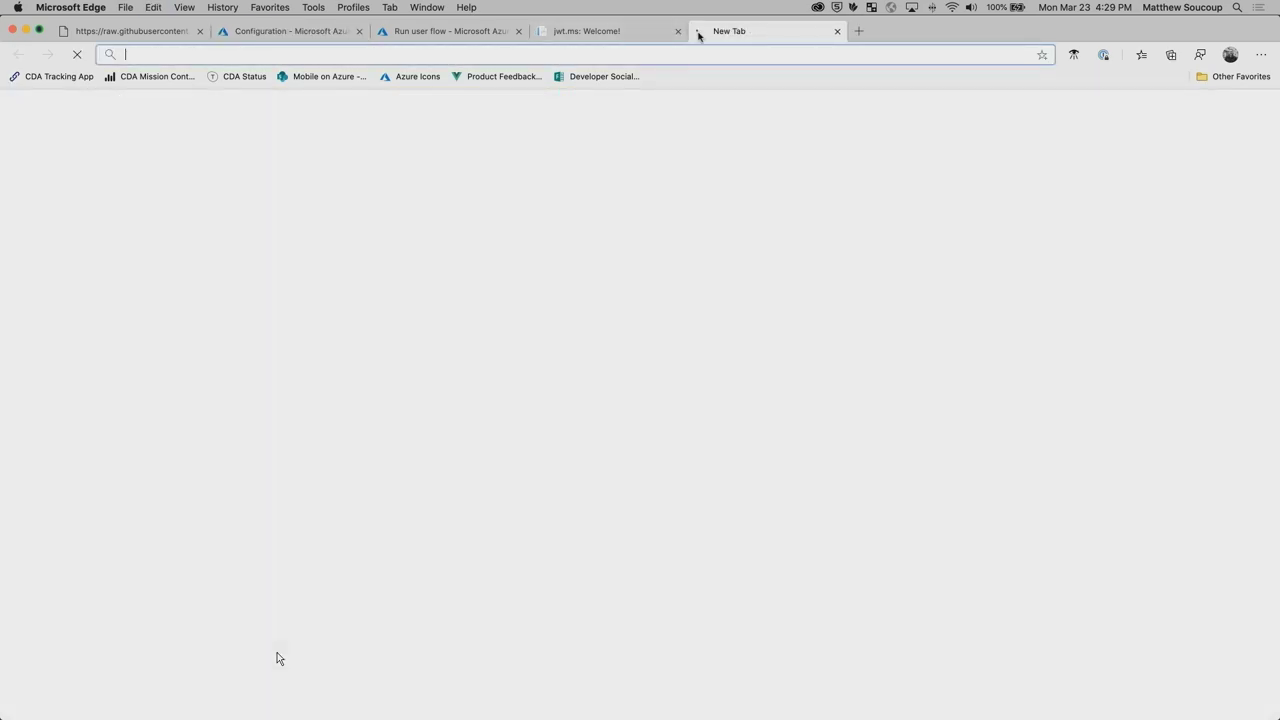
pyautogui.press('super+v')
pyautogui.press('Return')
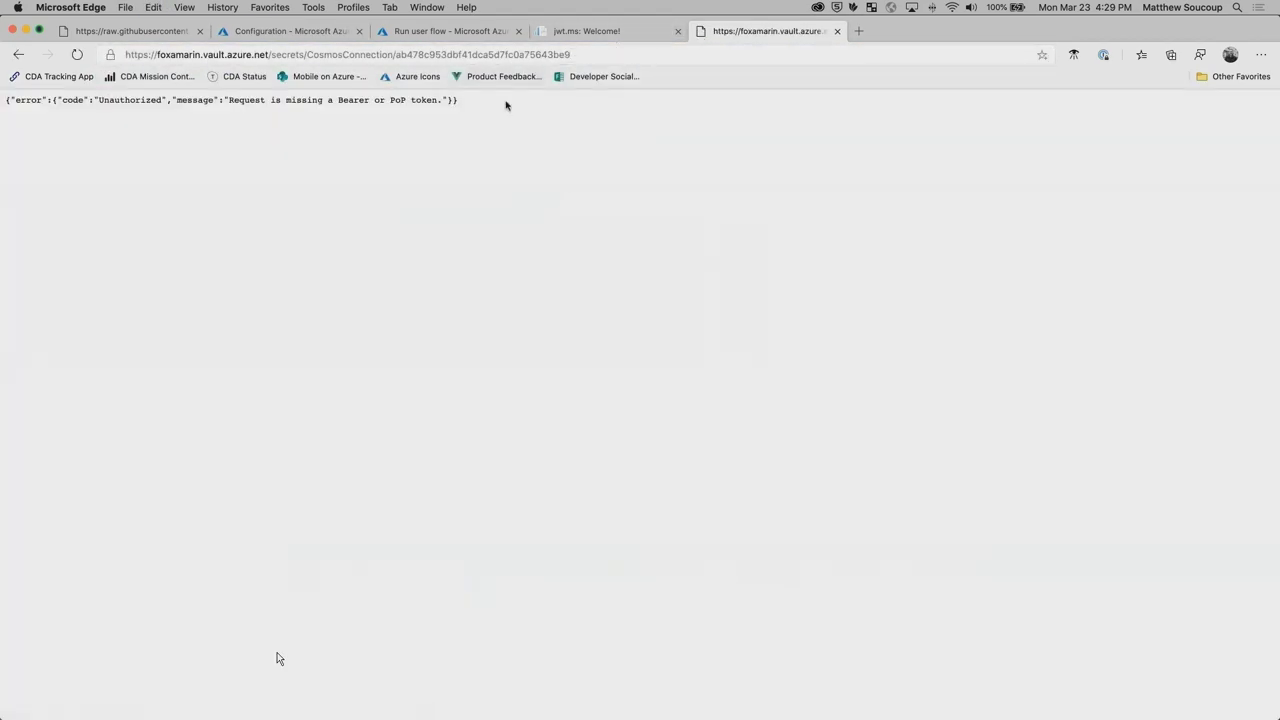
# Return to the function app configuration tab and cancel the Advanced edit JSON editor.
pyautogui.click(600, 36)
pyautogui.click(492, 33)
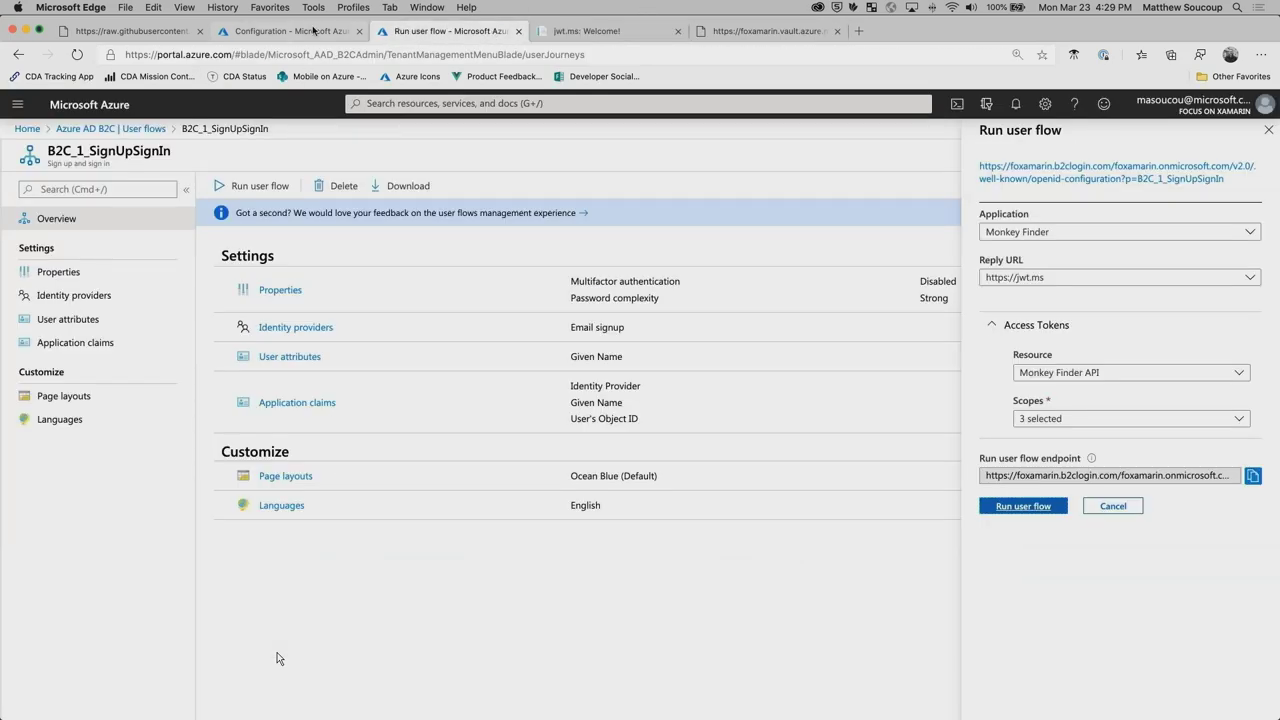
pyautogui.click(322, 31)
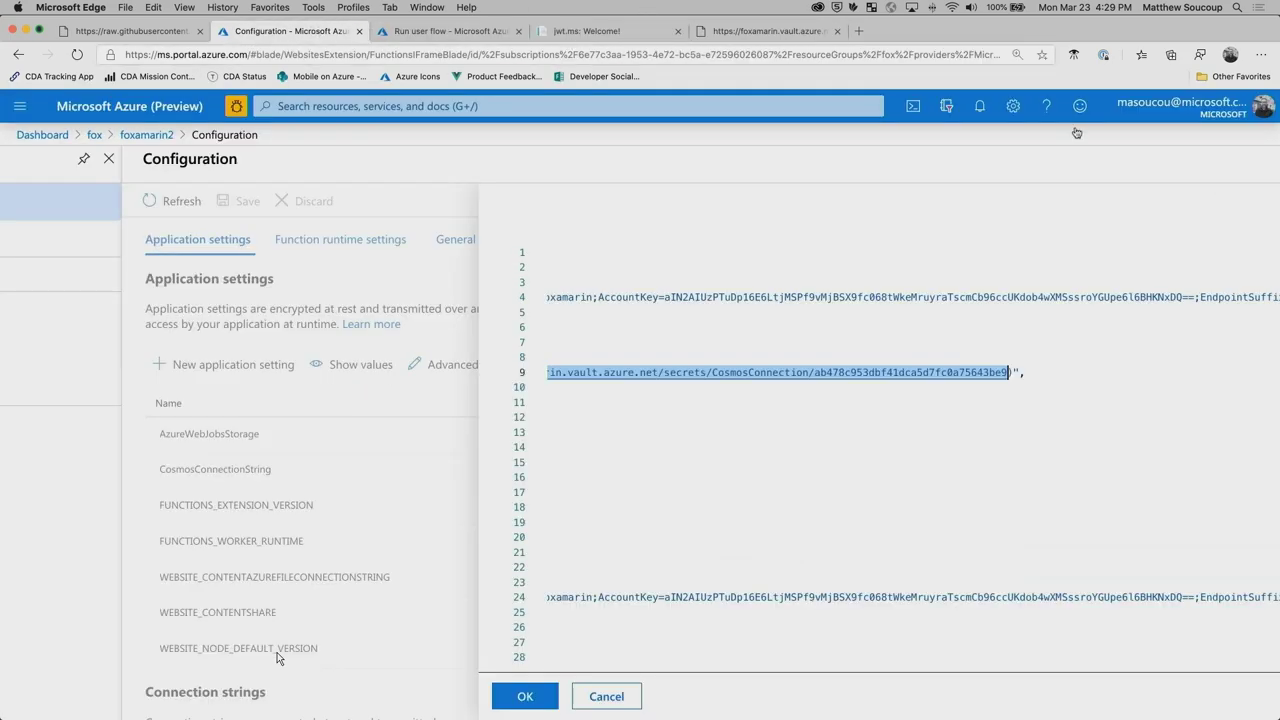
pyautogui.click(606, 696)
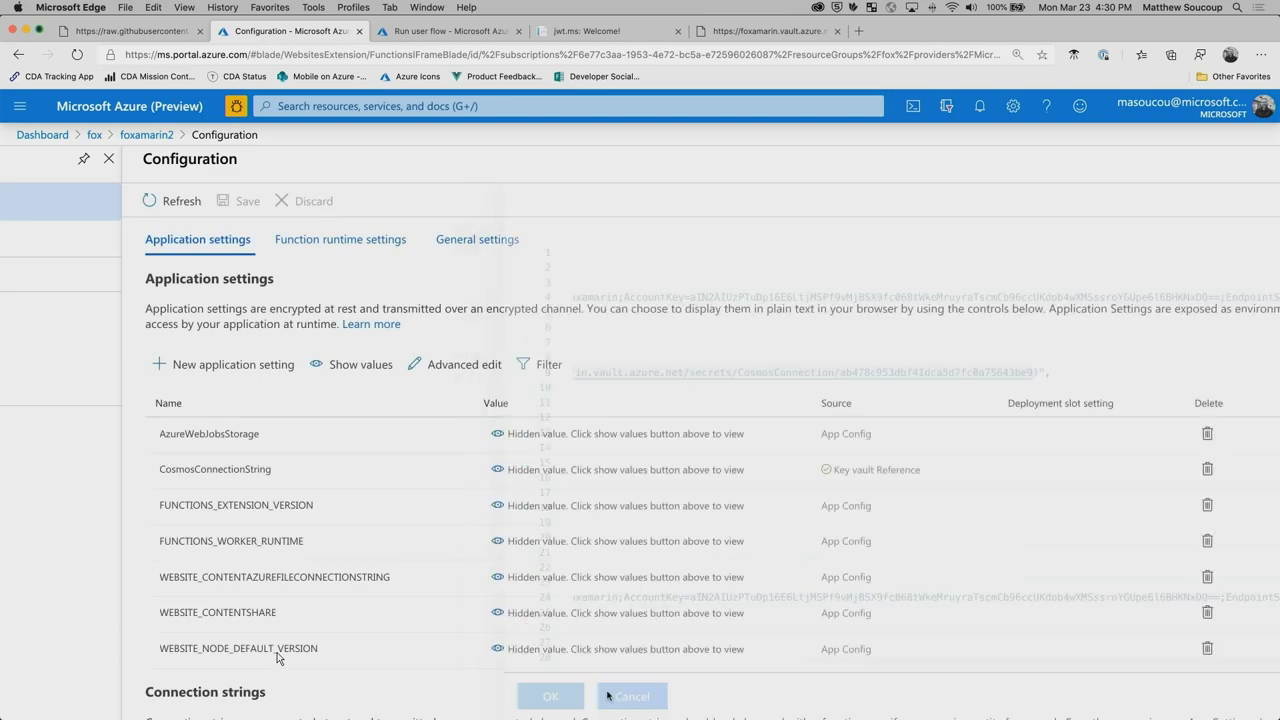
# Open the current version of the CosmosConnection secret in the foxamarin key vault.
pyautogui.click(140, 134)
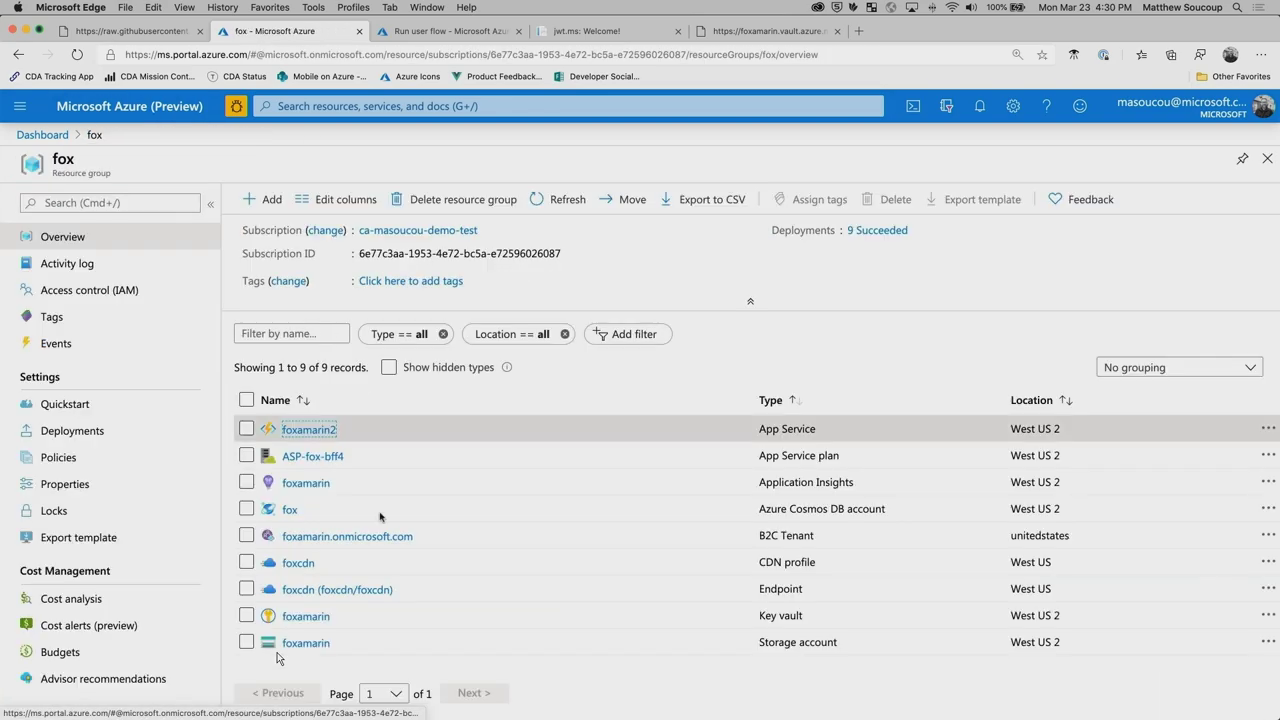
pyautogui.click(298, 620)
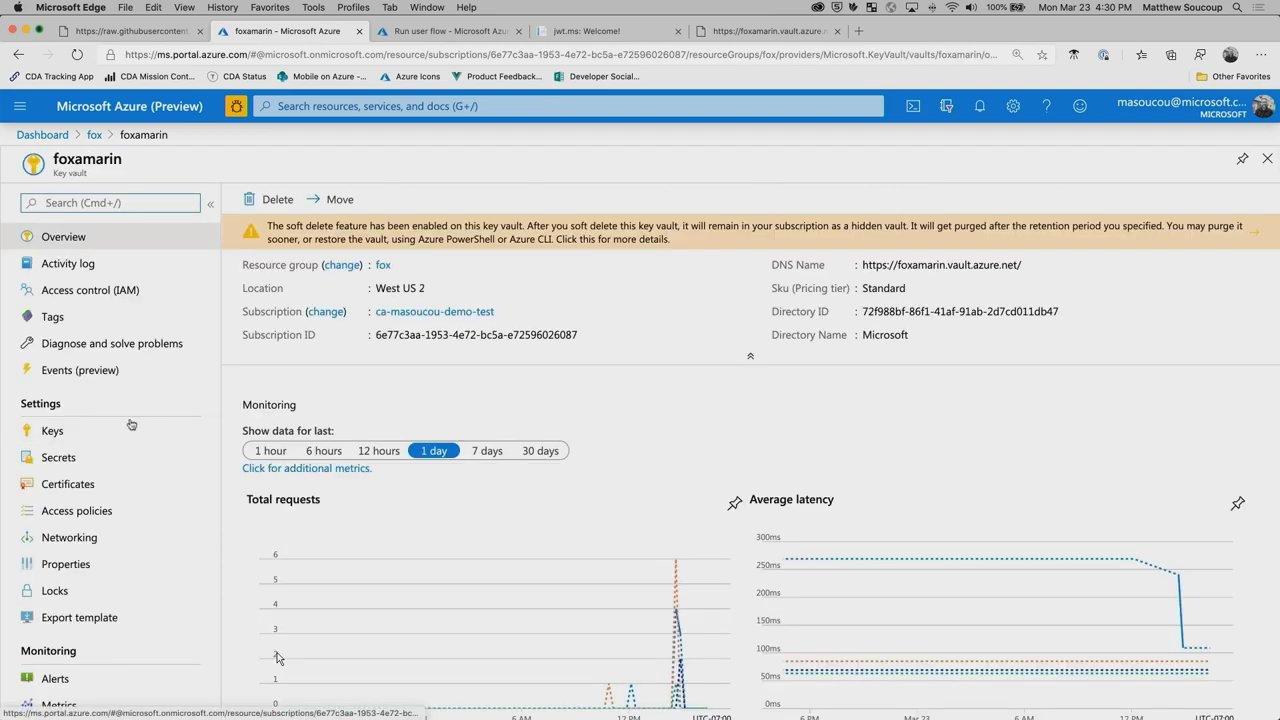
pyautogui.click(88, 458)
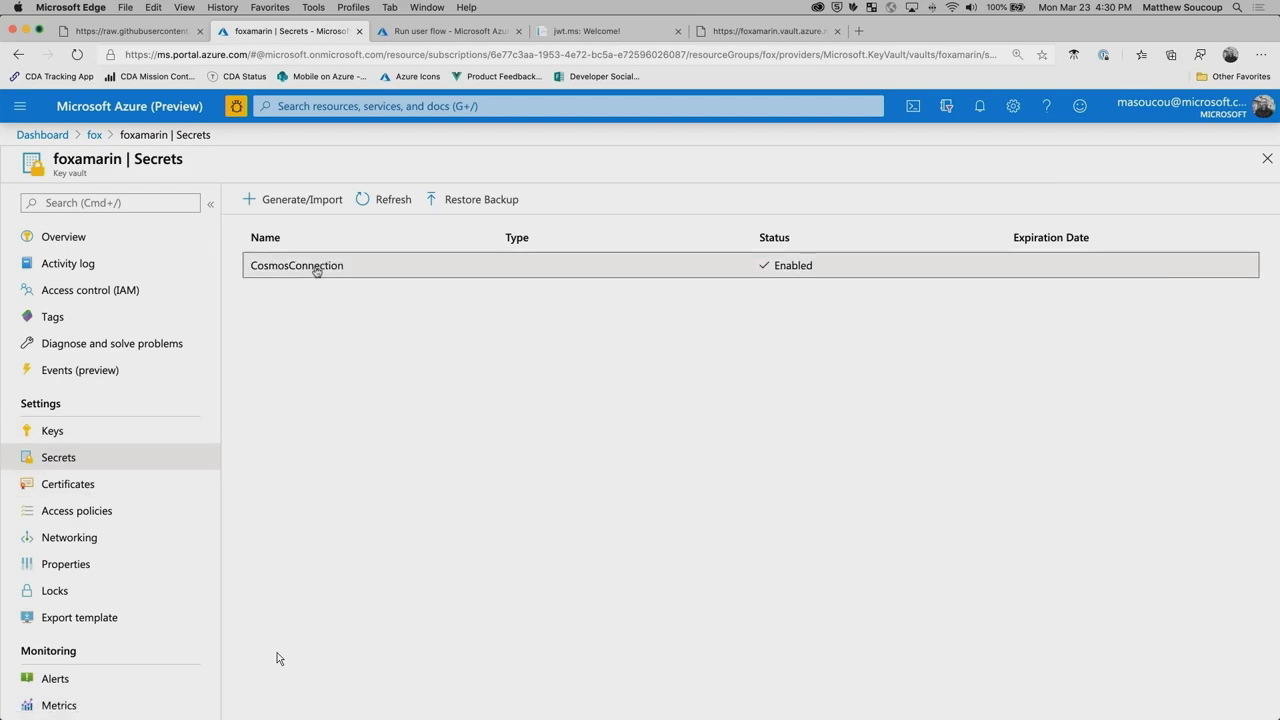
pyautogui.click(318, 265)
pyautogui.click(163, 294)
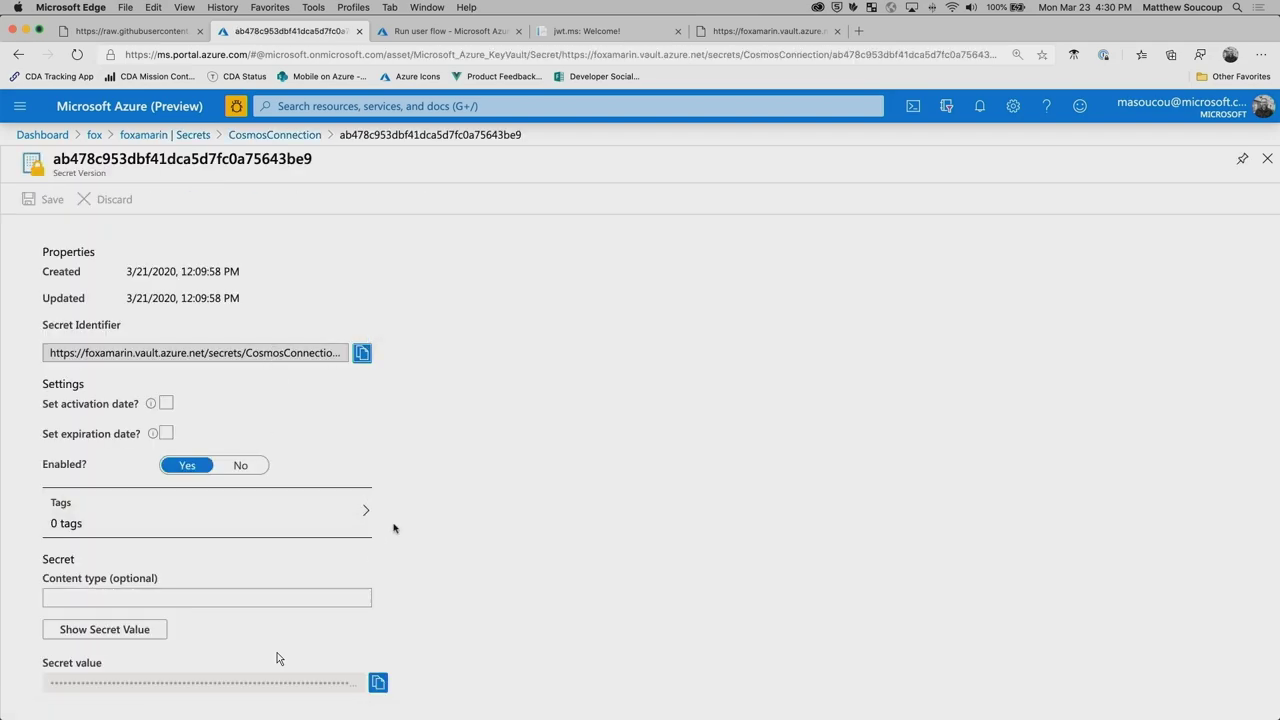
# Reveal and re-hide the stored secret value, then return to the vault's Secrets list.
pyautogui.scroll(-1, 394, 527)
pyautogui.click(96, 616)
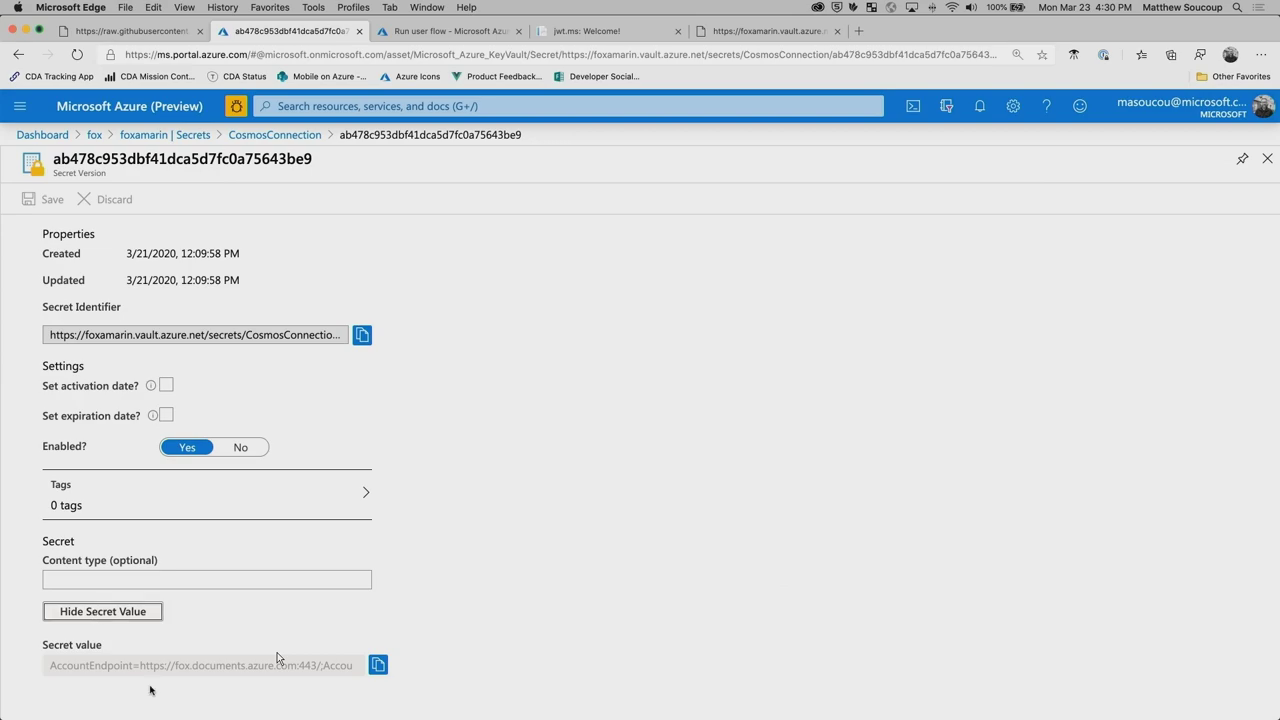
pyautogui.click(126, 617)
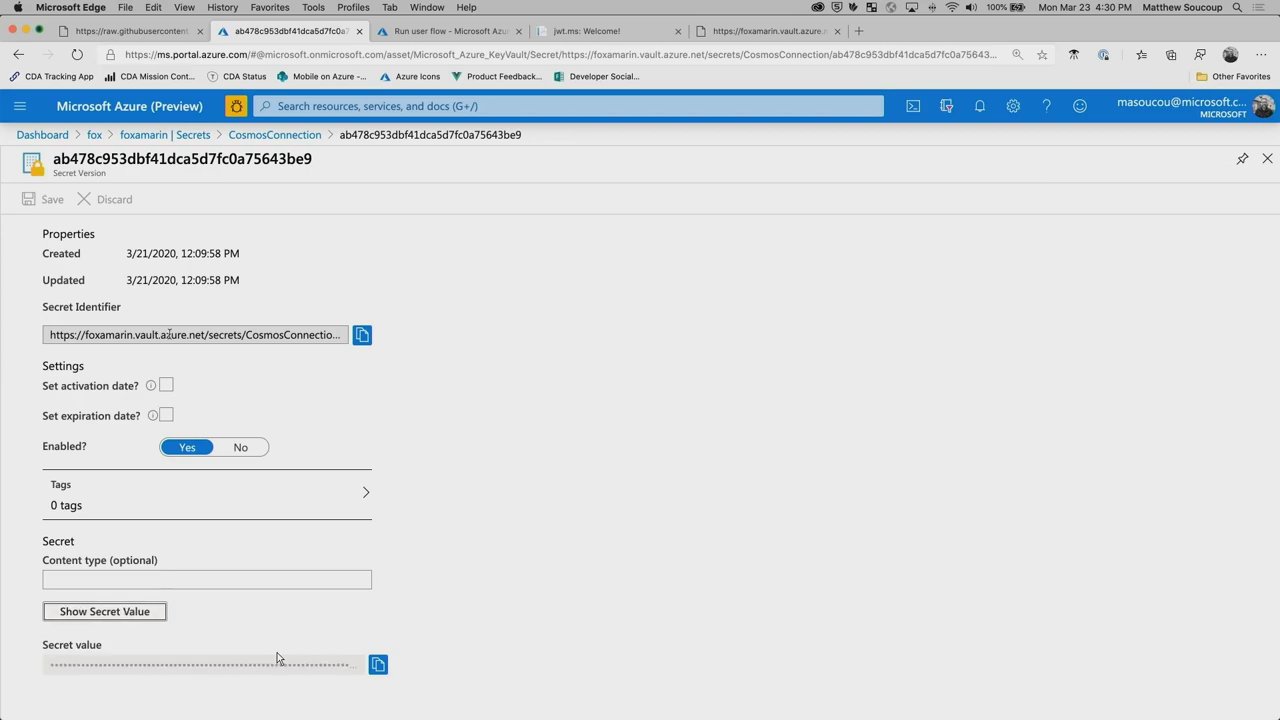
pyautogui.click(300, 136)
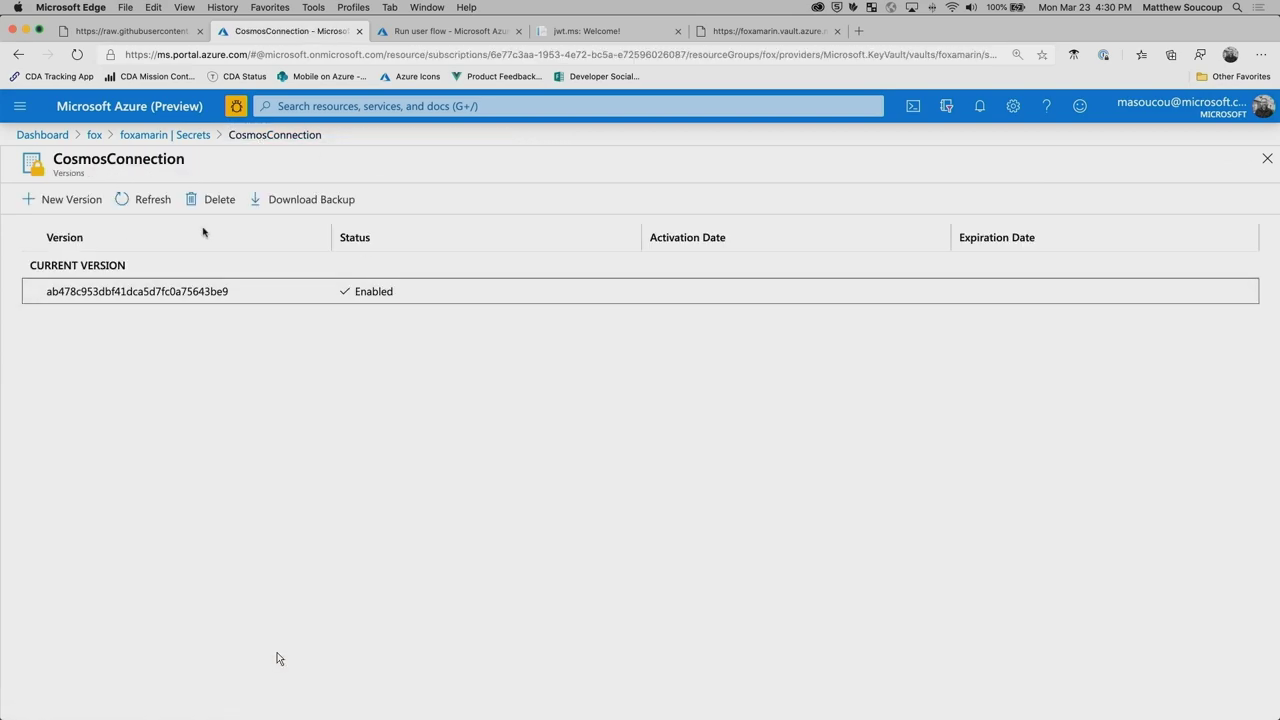
pyautogui.click(184, 296)
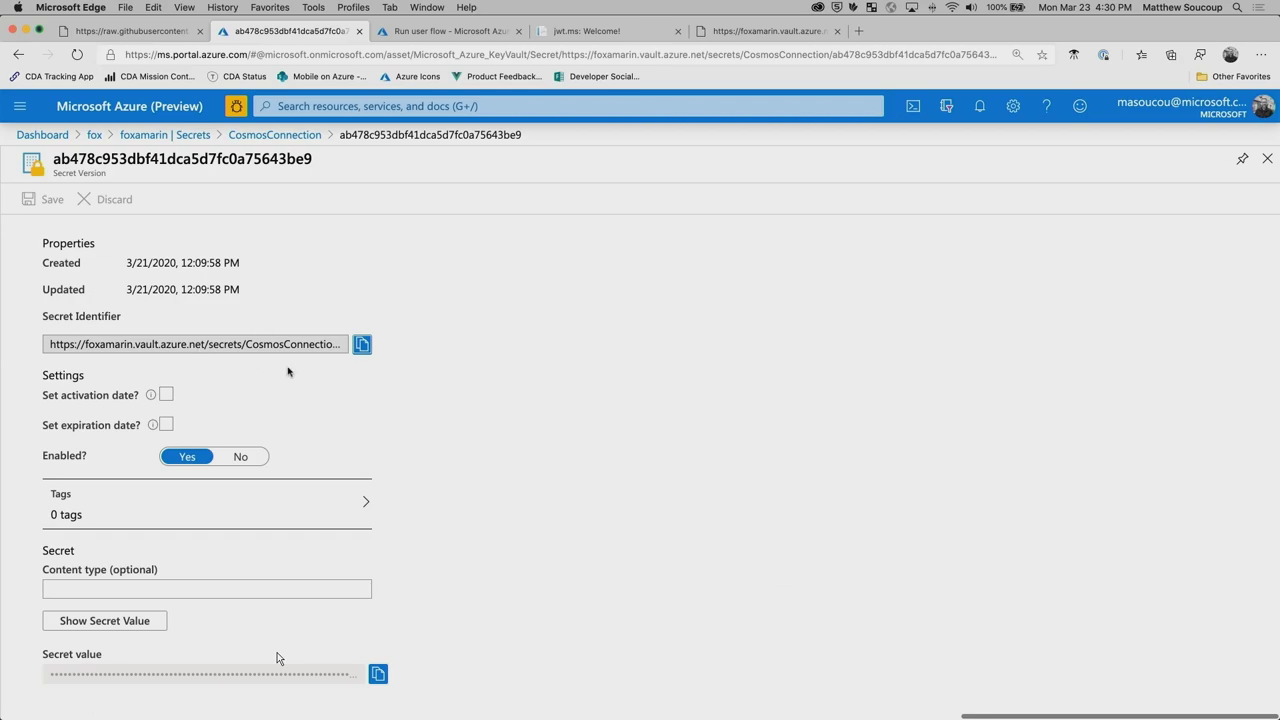
pyautogui.click(177, 134)
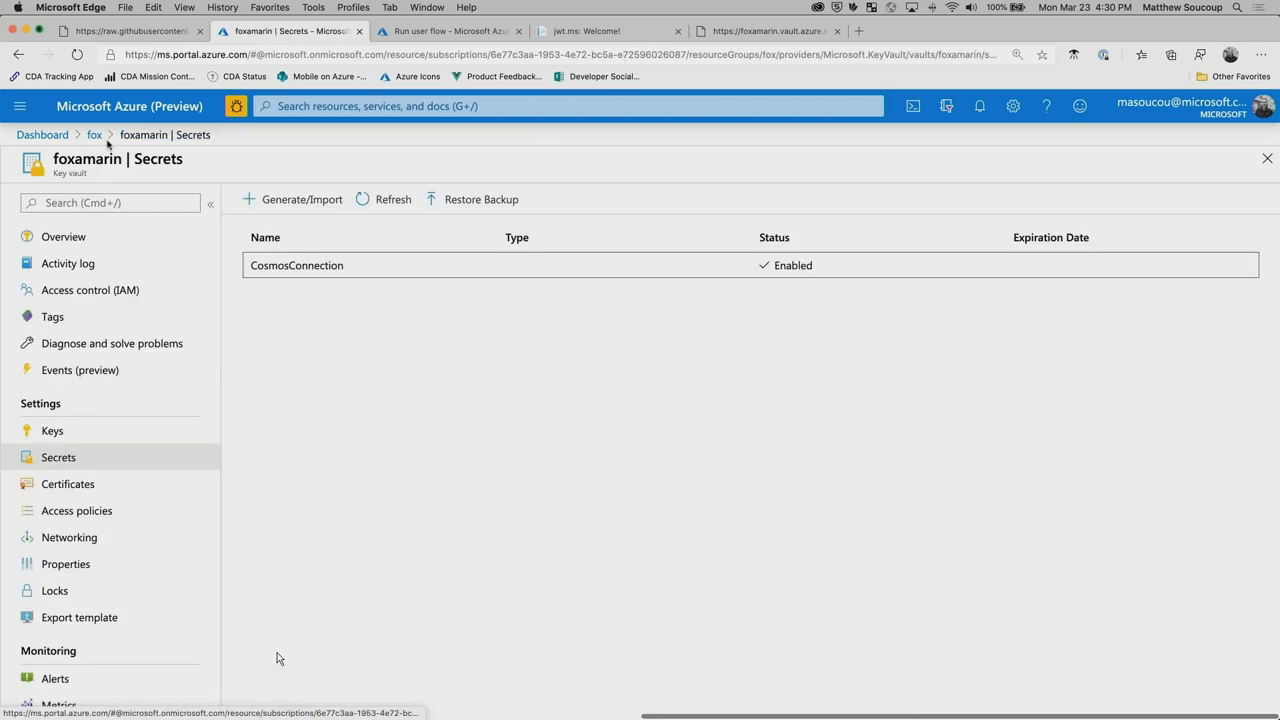
pyautogui.click(113, 516)
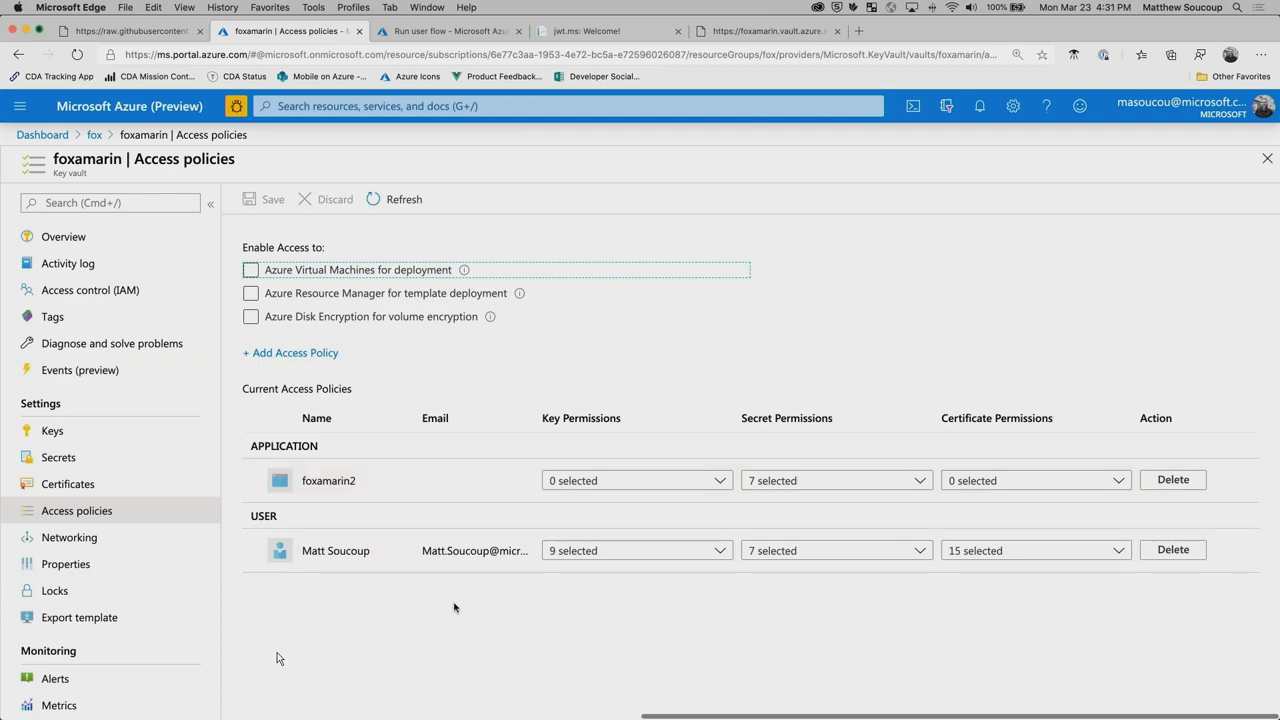
# Switch to the PowerPoint slideshow and advance to the 'It's stitched!' slide.
pyautogui.press('super+Tab')
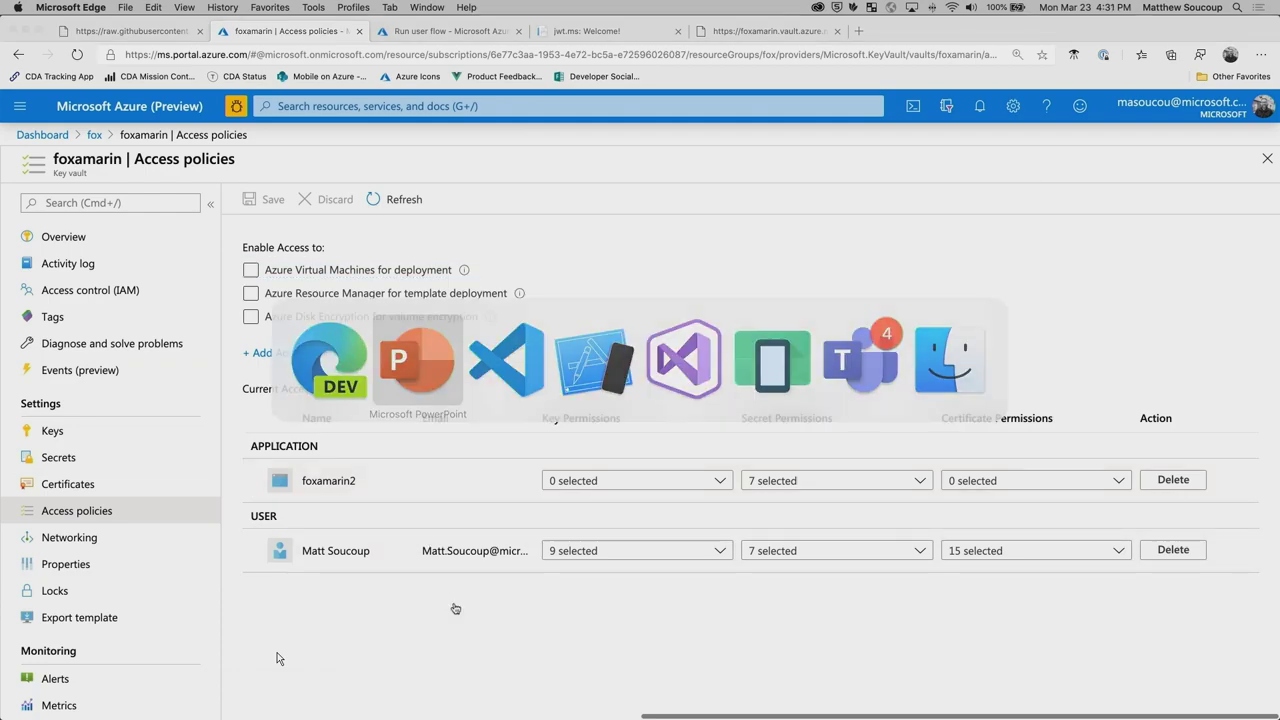
pyautogui.press('super+Return')
pyautogui.press('Right')
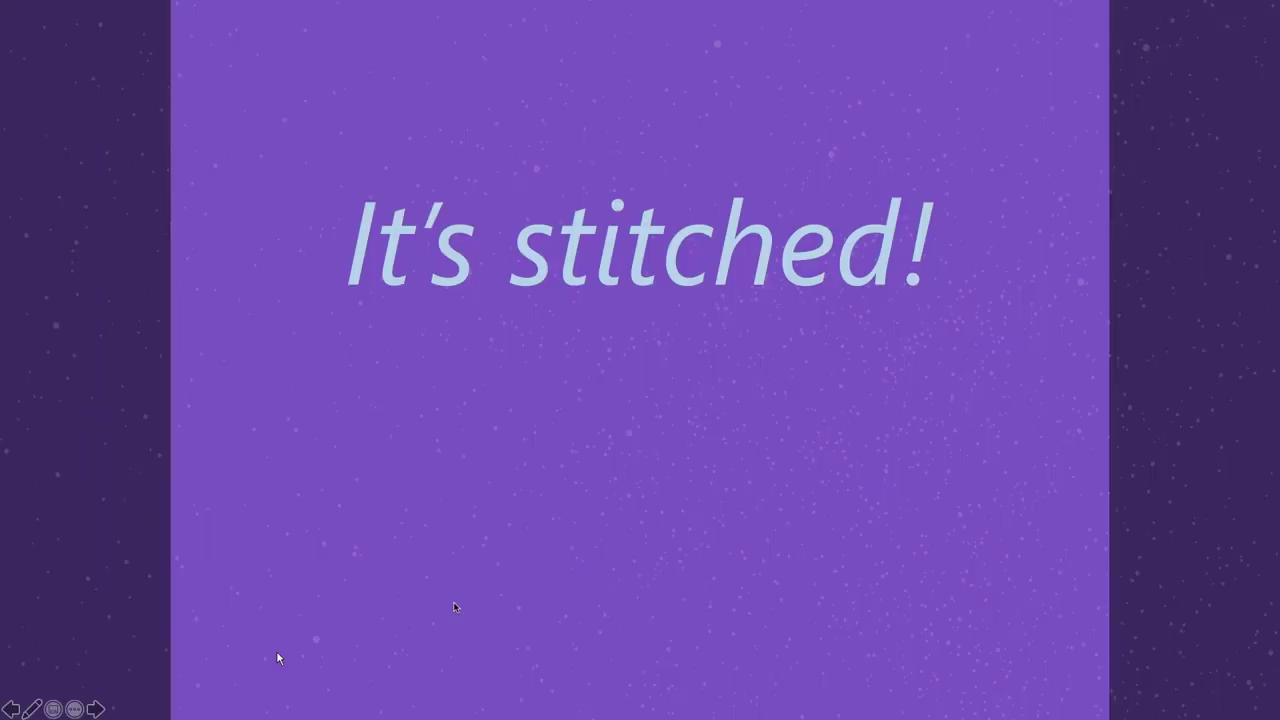